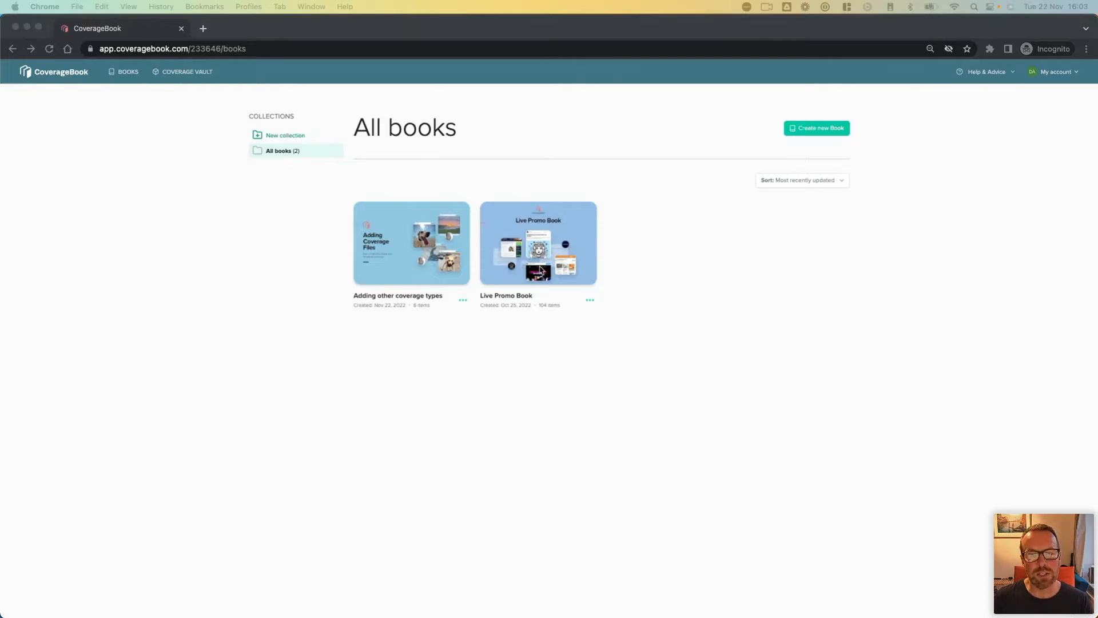
Step: Open the Live Promo Book's Online Coverage section and view the Medium article "10 Digital Resources To Boost PR For Your Business"
click(533, 339)
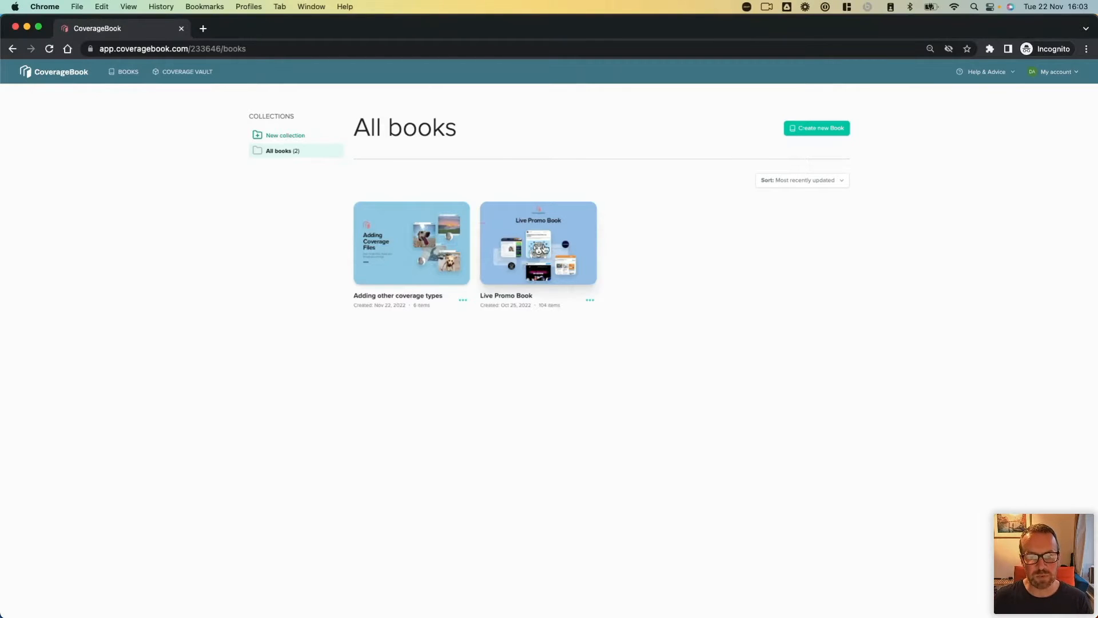
click(543, 251)
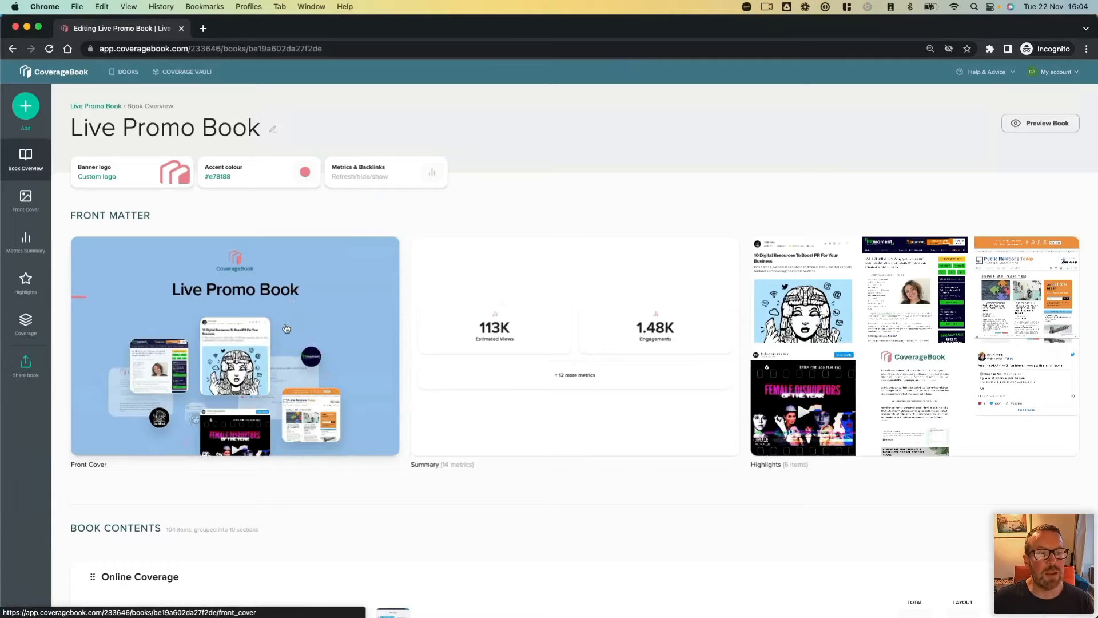
scroll(286, 327, down, 5)
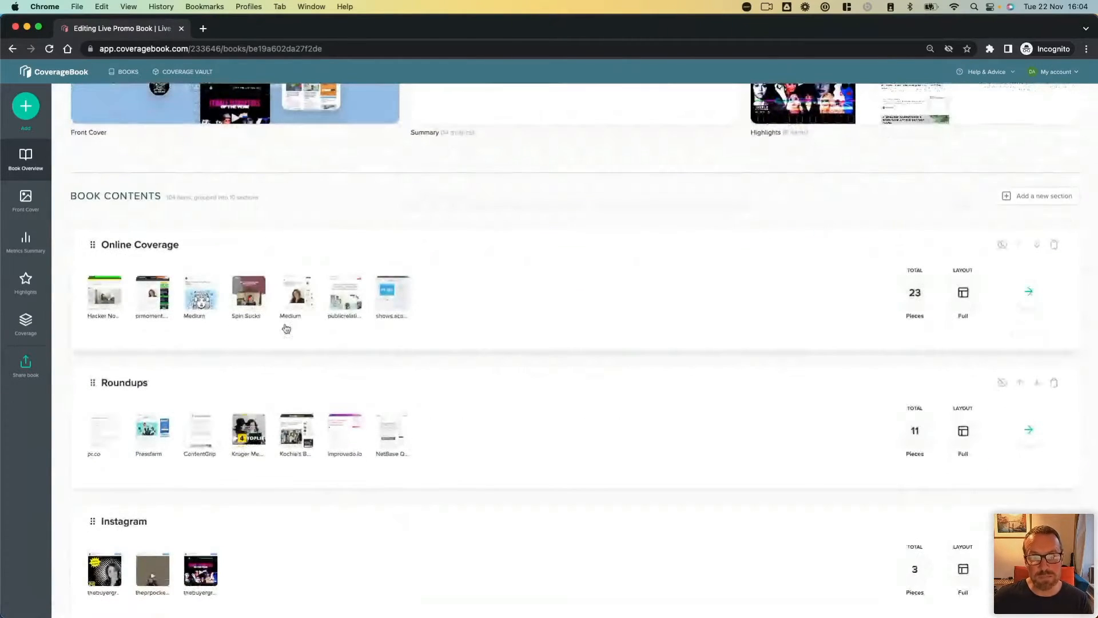
click(439, 310)
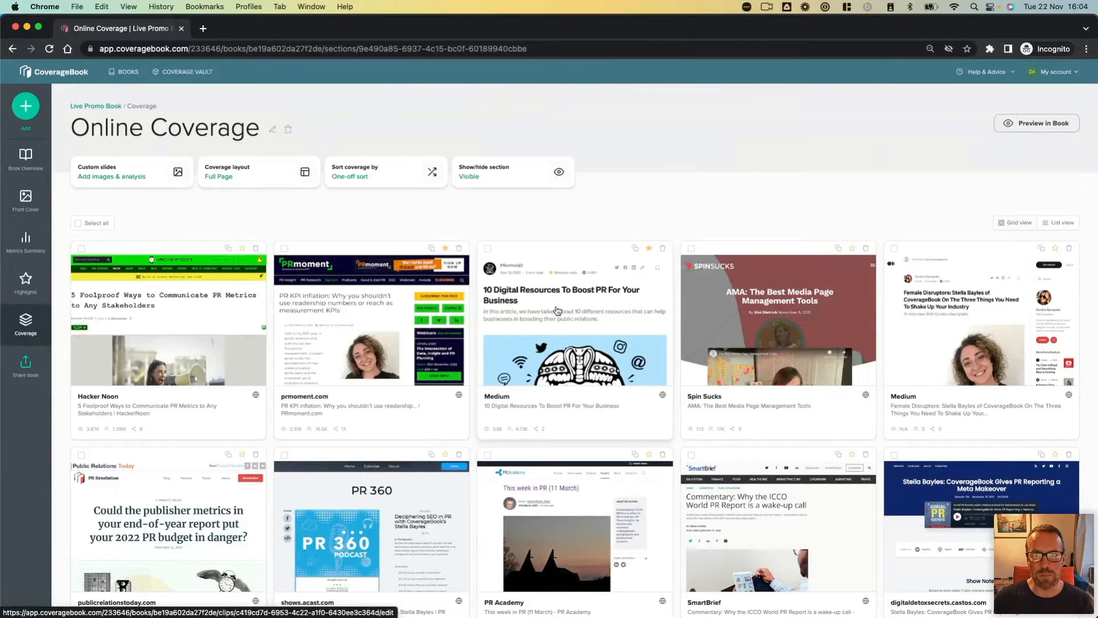
click(558, 311)
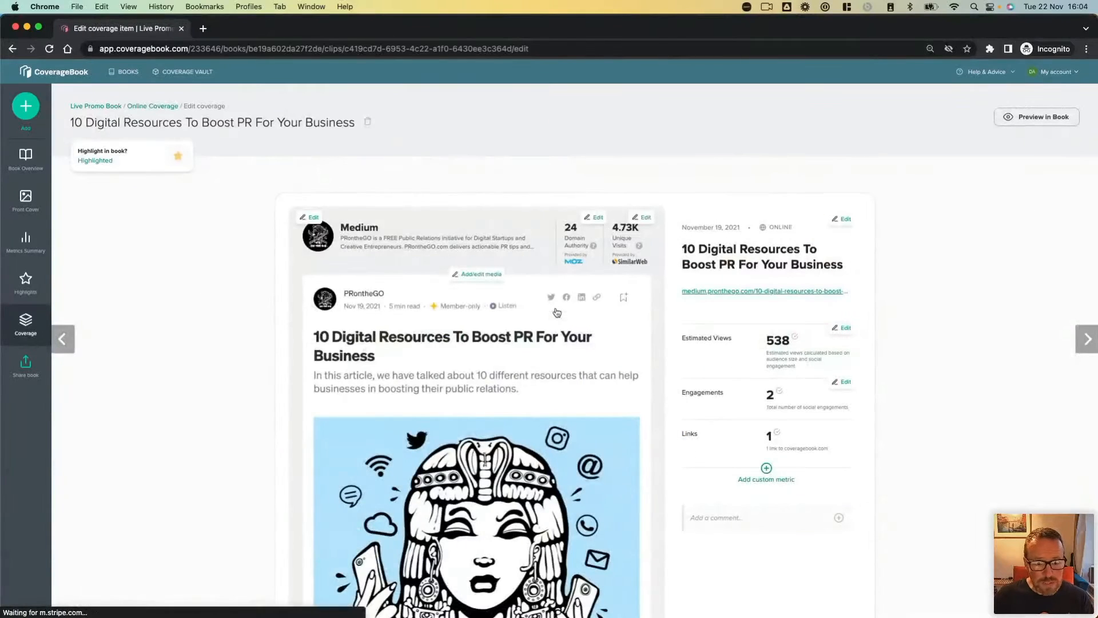
scroll(558, 312, down, 3)
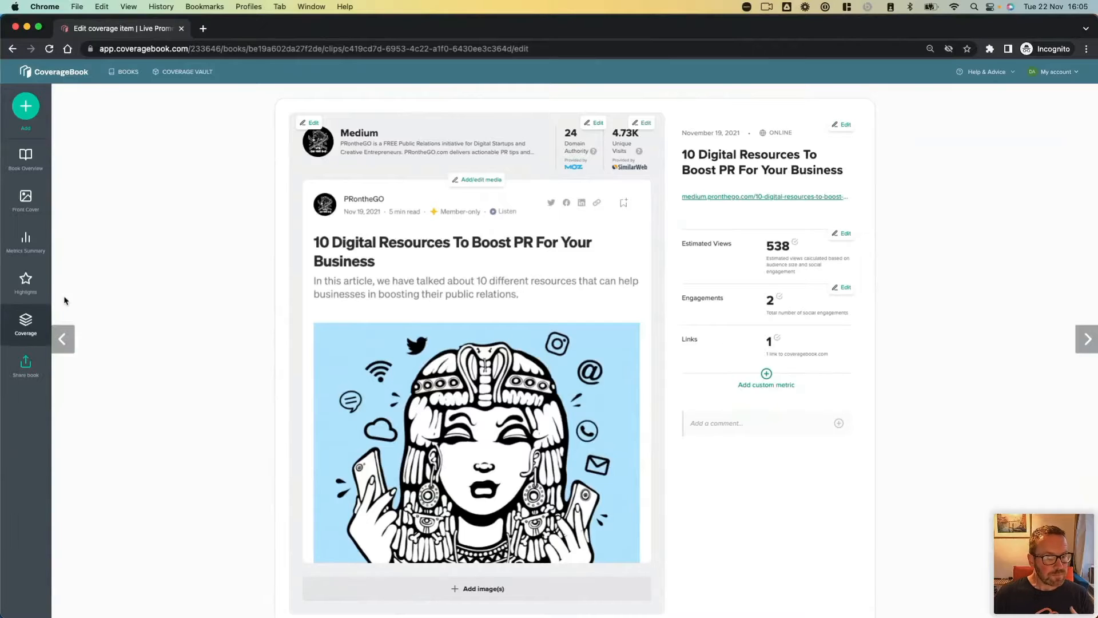
Step: Switch to the book's Instagram section and view the post by thebuyergroupagency
click(27, 321)
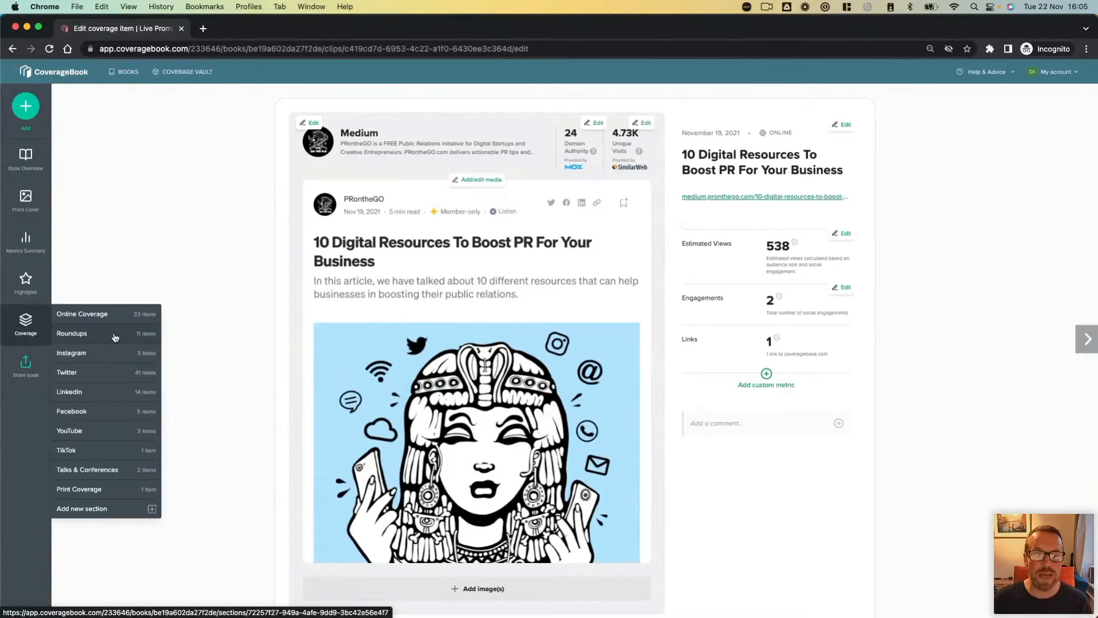
click(102, 358)
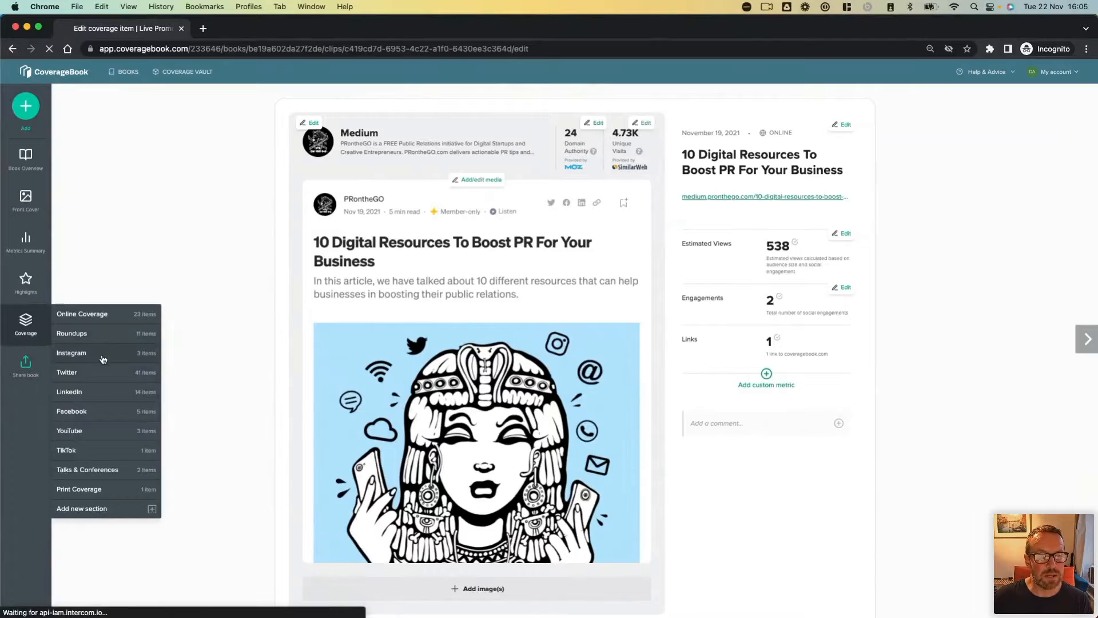
click(205, 349)
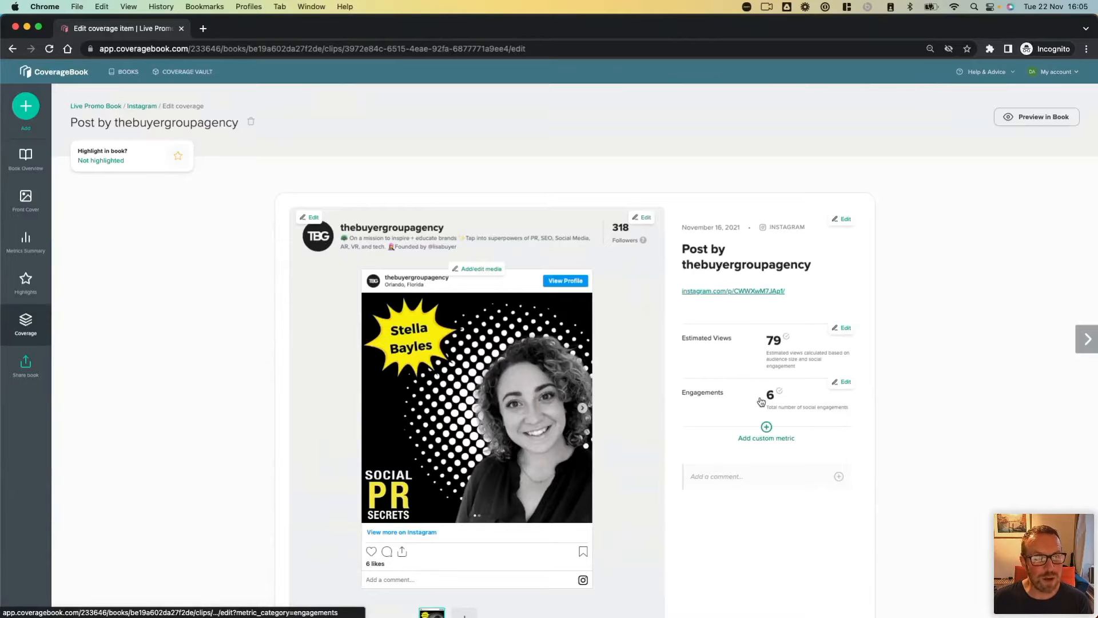
Step: Switch to the book's YouTube section and view the CoverageBook Webinar item about 'Estimated Coverage Views'
mouse_move(26, 323)
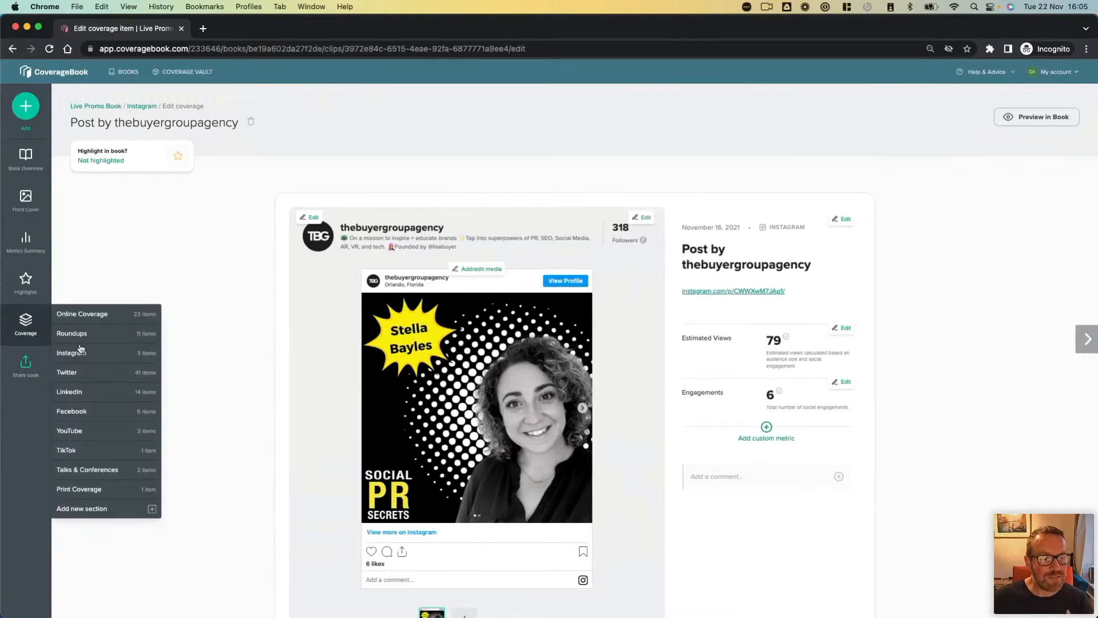
click(111, 429)
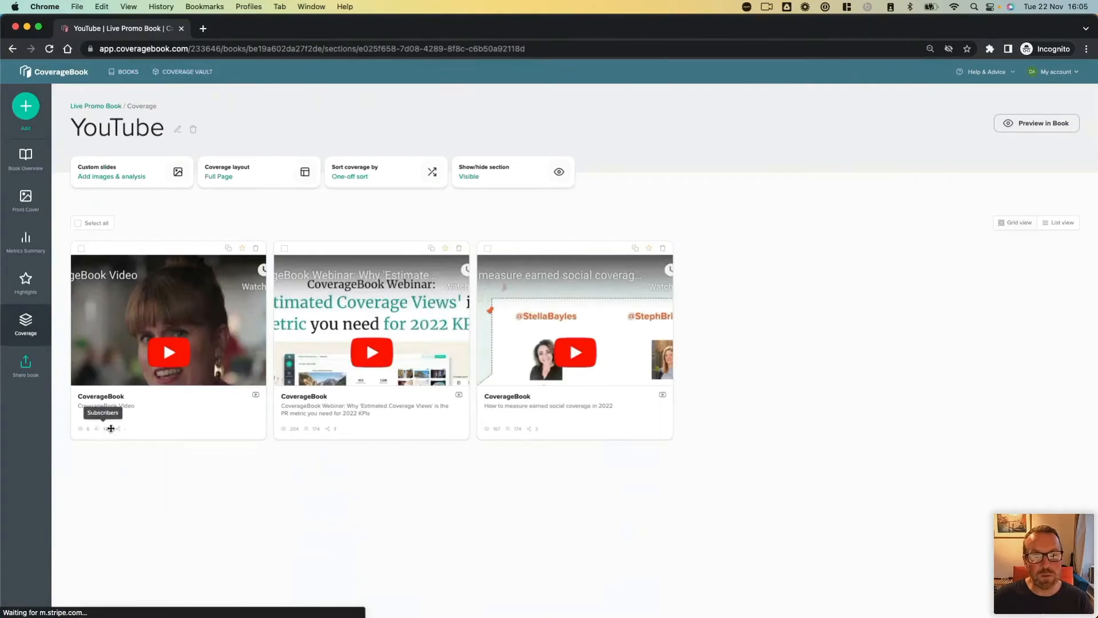
click(316, 317)
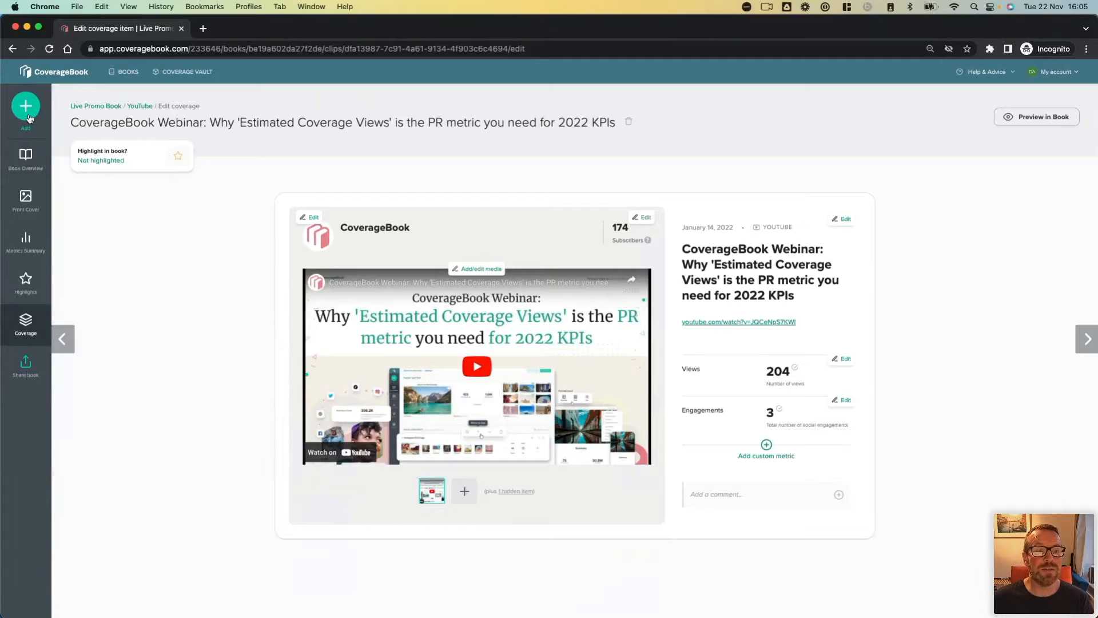
Step: Return to all books, open the "Adding other coverage types" book and review its content sections
click(126, 74)
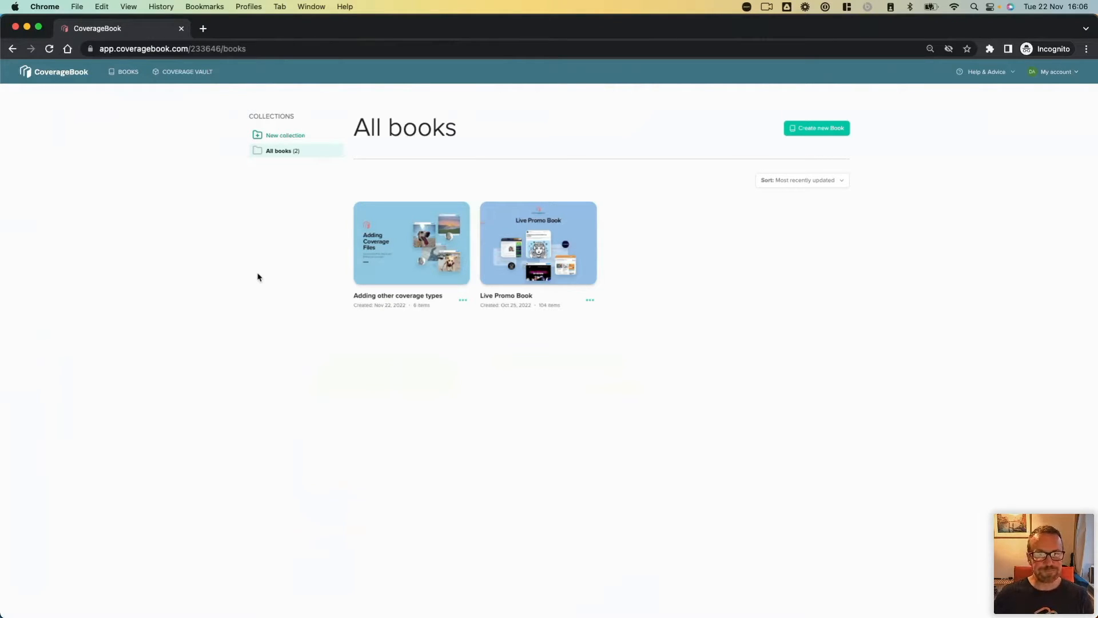
click(405, 261)
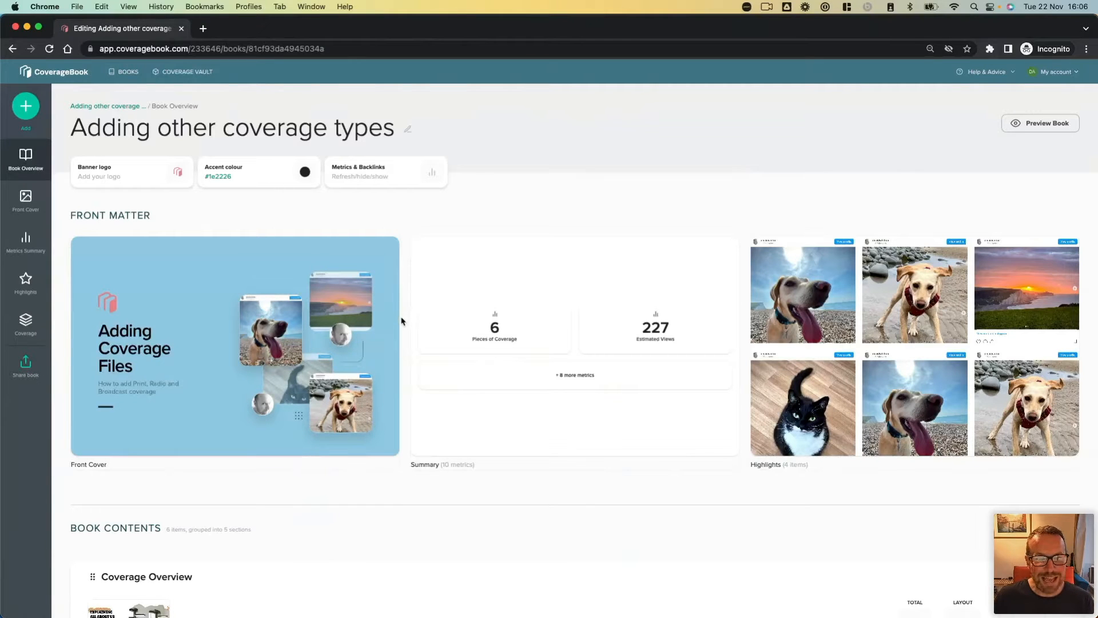
scroll(401, 321, down, 3)
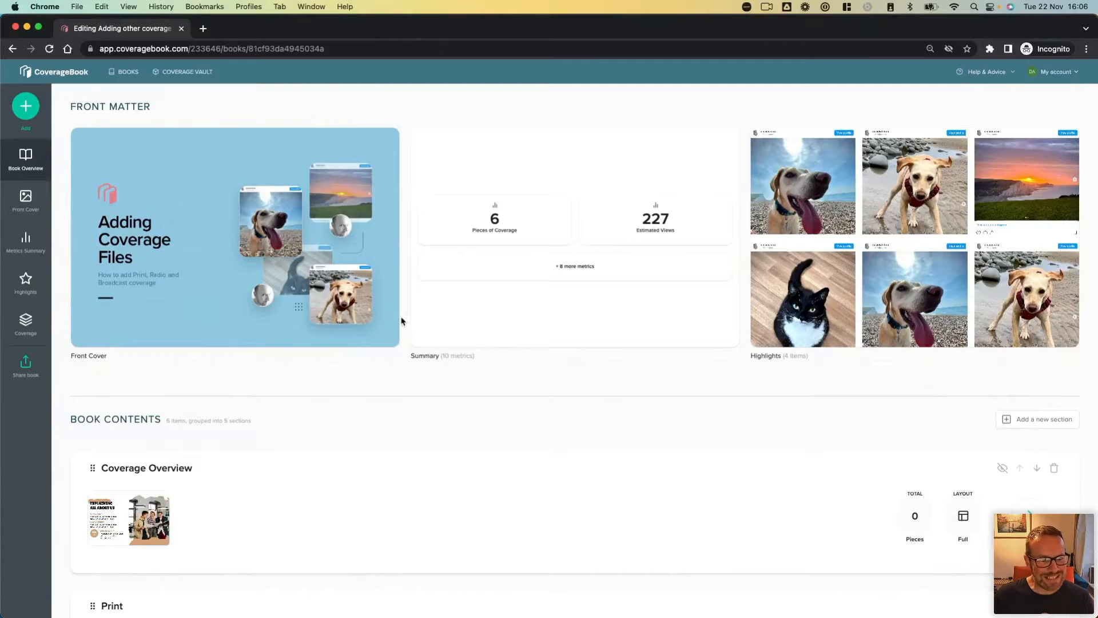
scroll(402, 322, down, 3)
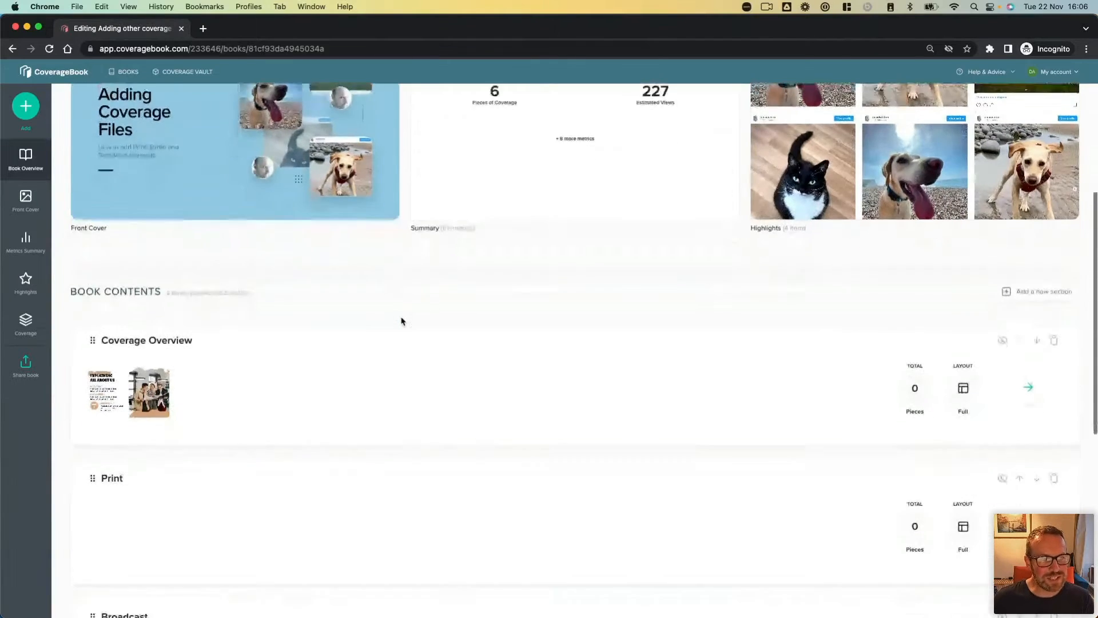
scroll(402, 322, down, 9)
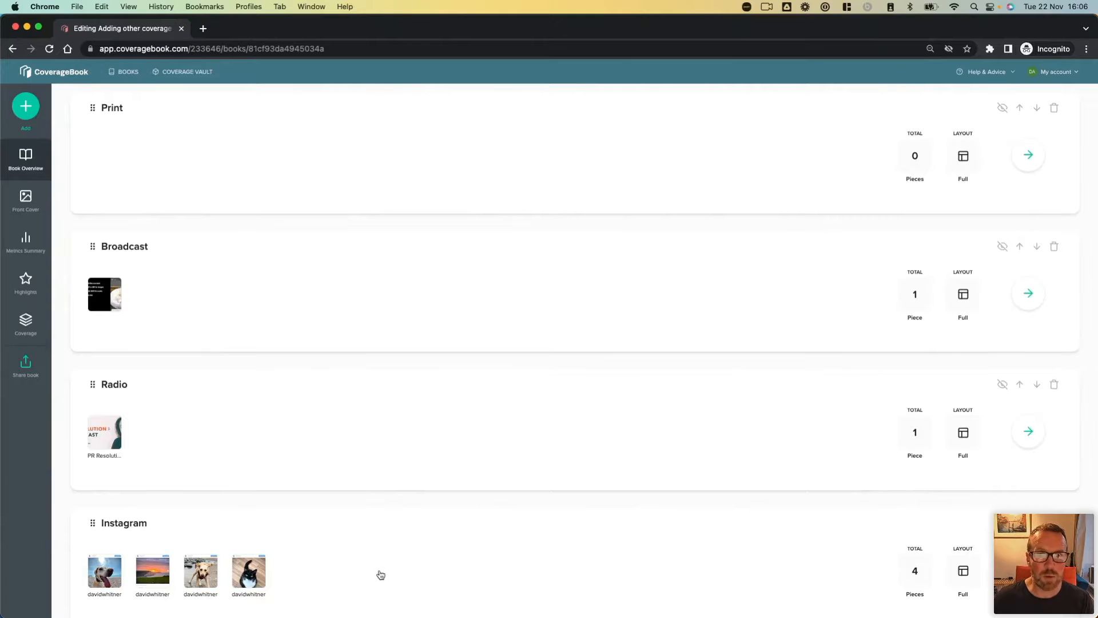
scroll(381, 574, down, 2)
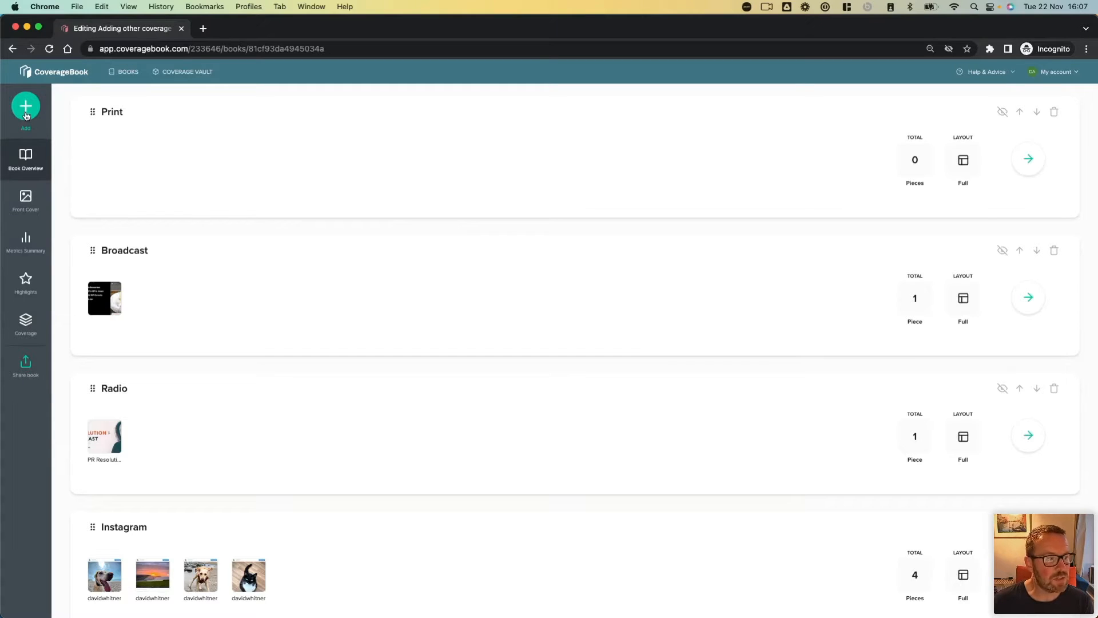
Step: Upload "Chef Bart's Pizza Special.png" and "Seasonal Italian Treats for Winter.png" from the Print Clip folder in Desktop's Examples as coverage files
click(26, 115)
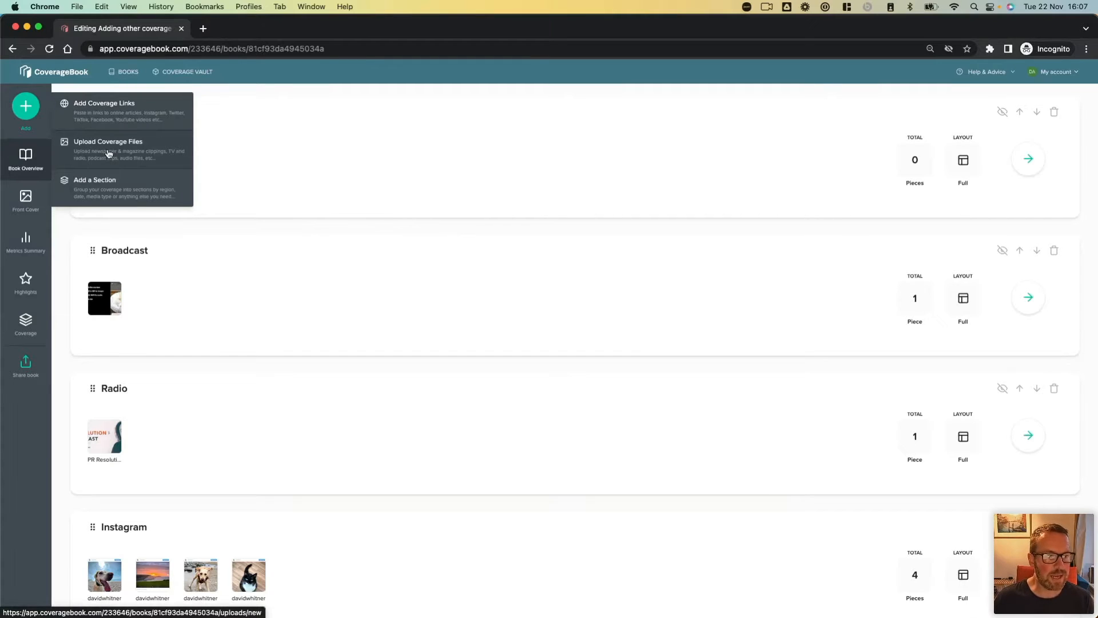
click(108, 153)
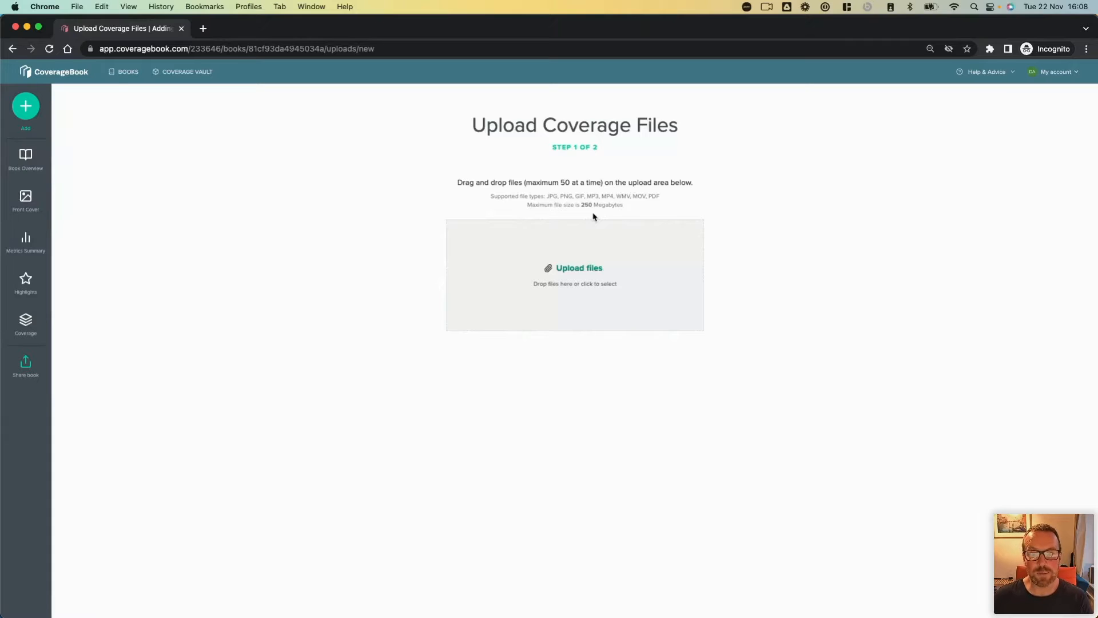
click(586, 292)
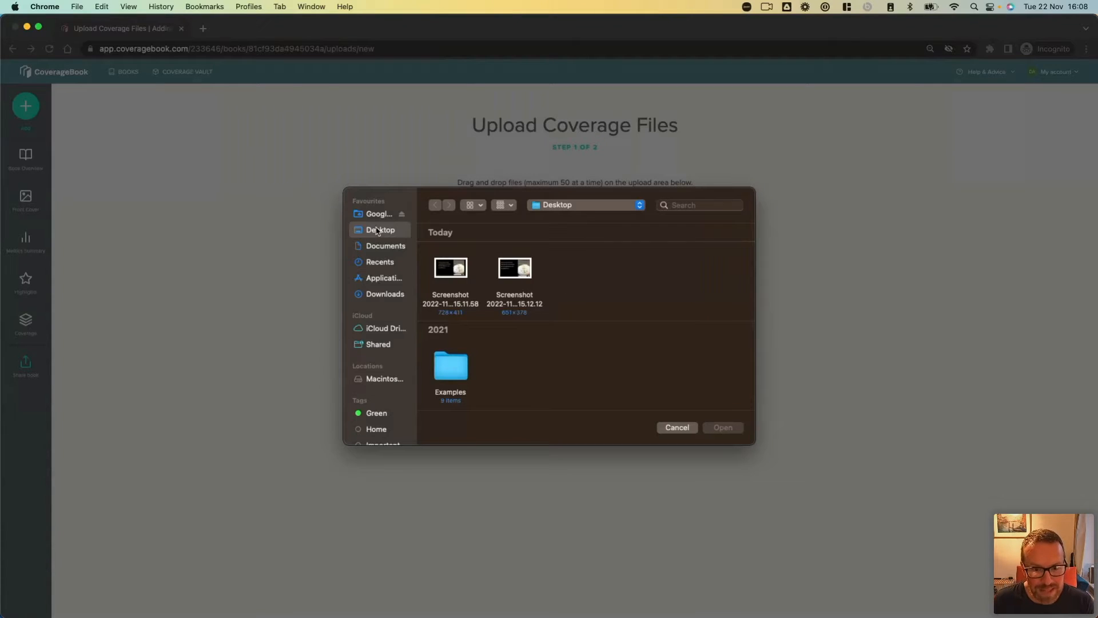
double_click(450, 367)
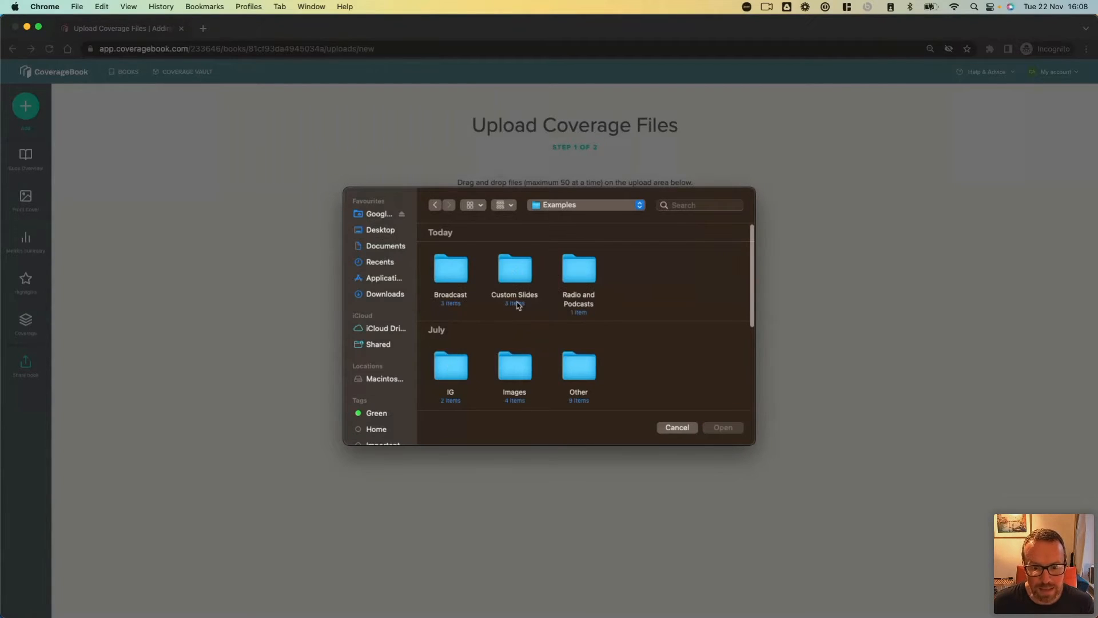
scroll(518, 304, down, 5)
double_click(516, 359)
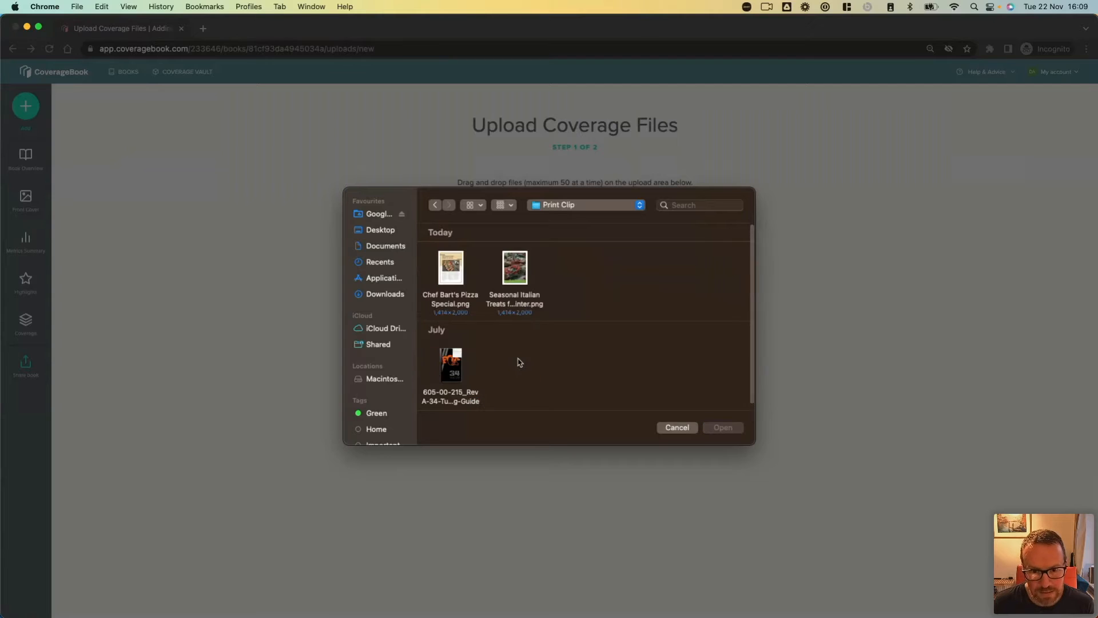
click(457, 275)
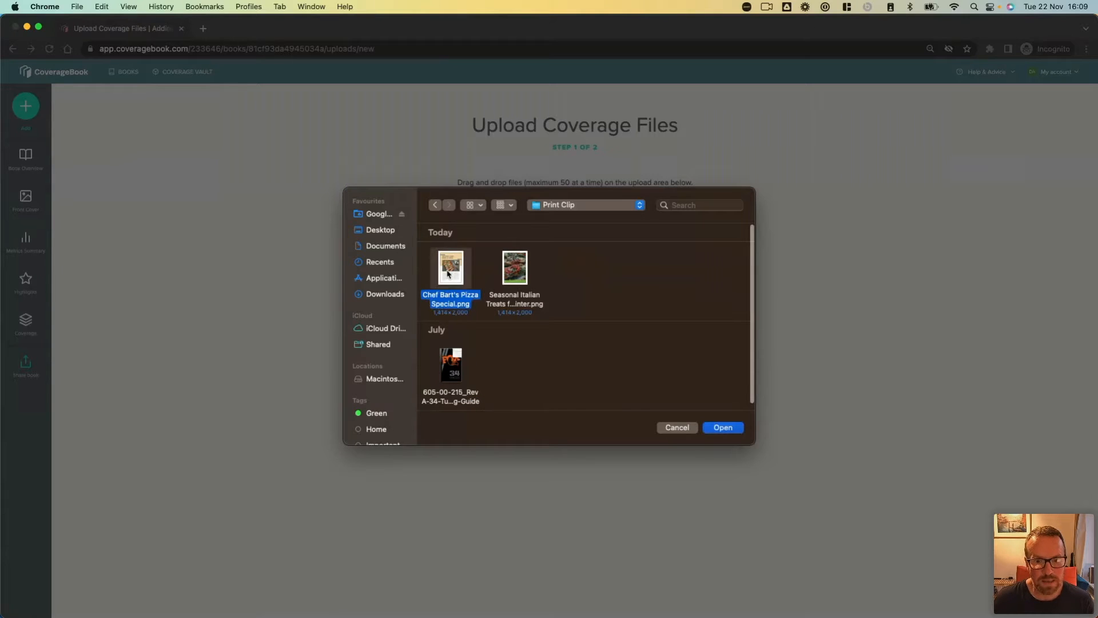
super+click(515, 270)
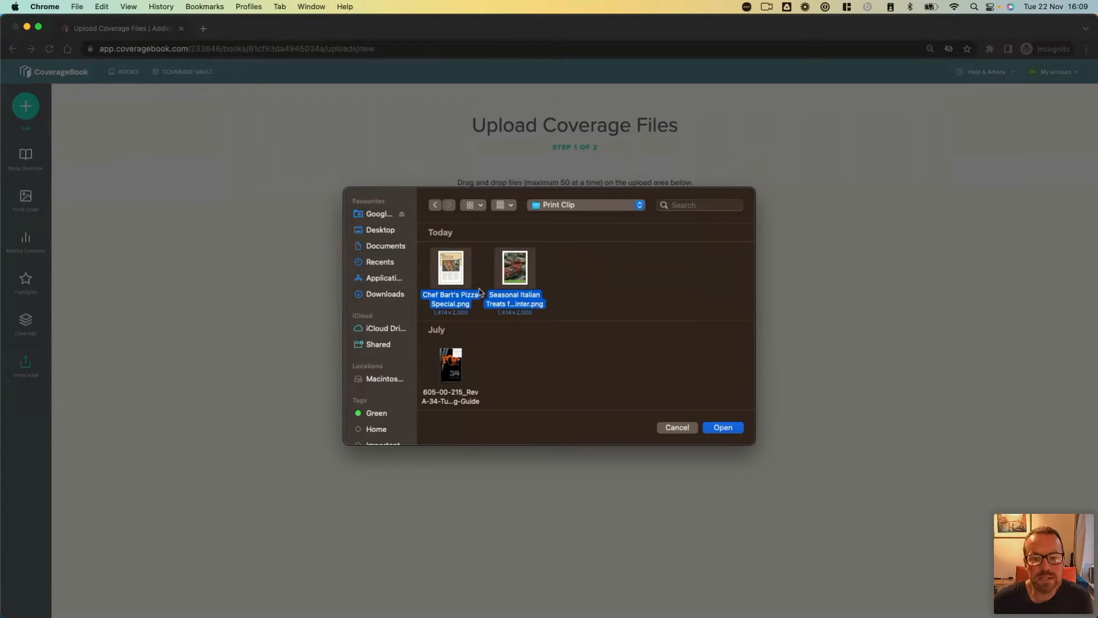
click(724, 427)
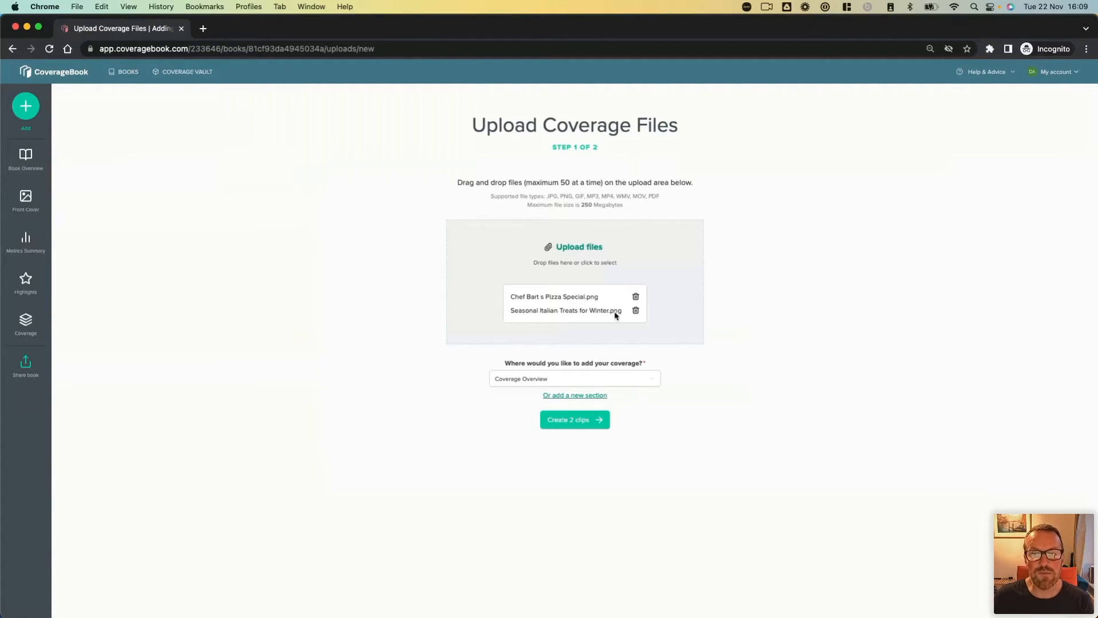
Step: Assign the uploaded files to the Print section and create the two clips
click(581, 379)
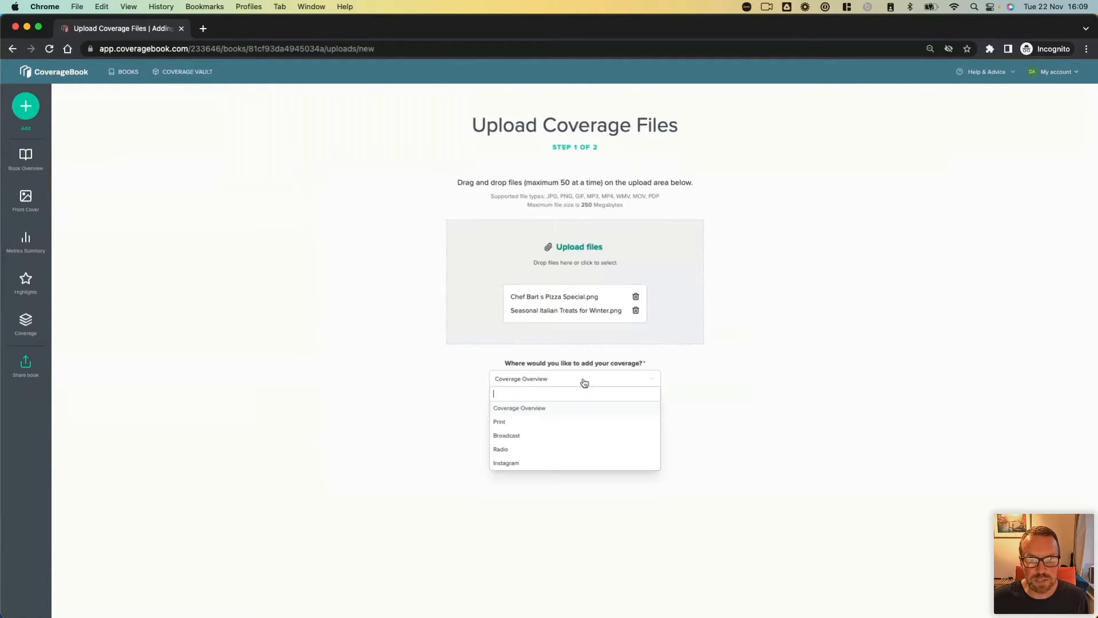
click(520, 423)
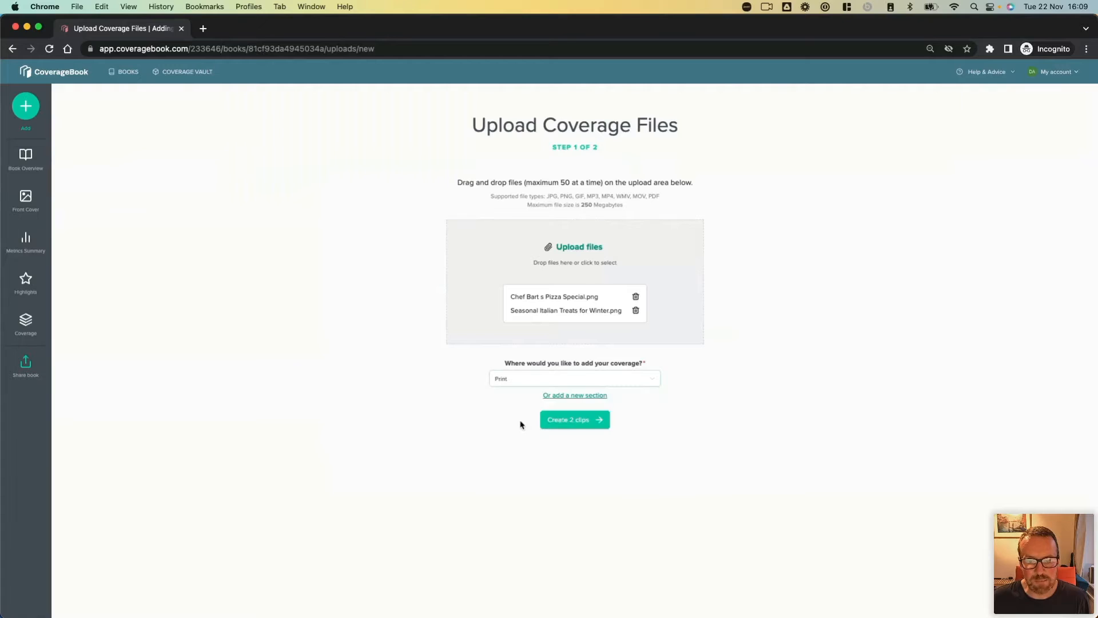
click(584, 424)
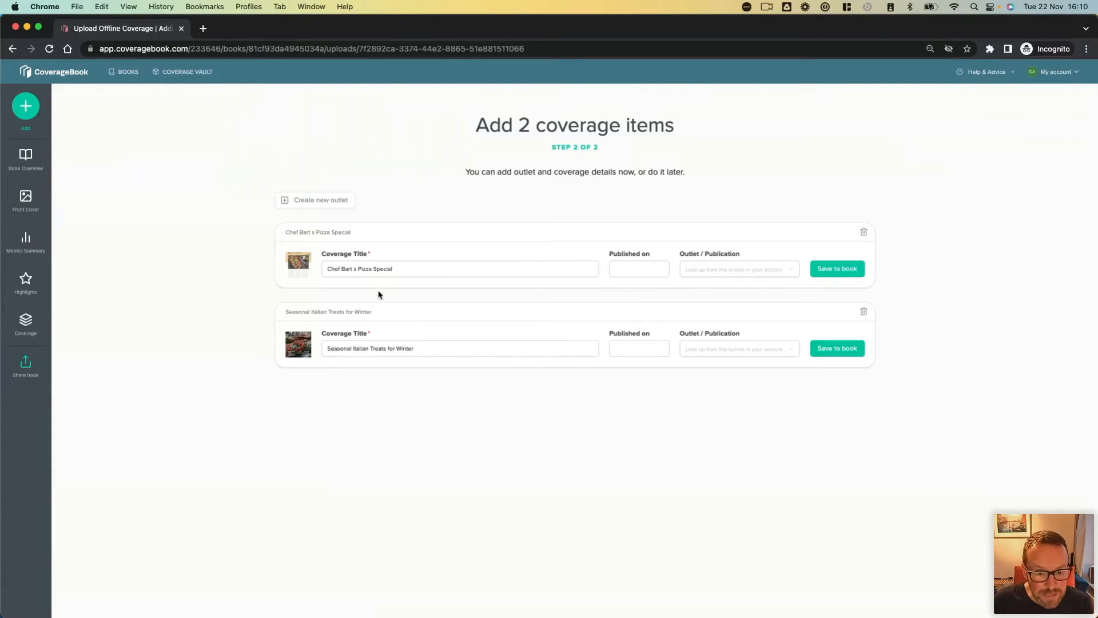
Step: Correct the first clip's coverage title to "Chef Bart's Pizza Special" and set its published date to 1 Nov 2022
click(356, 267)
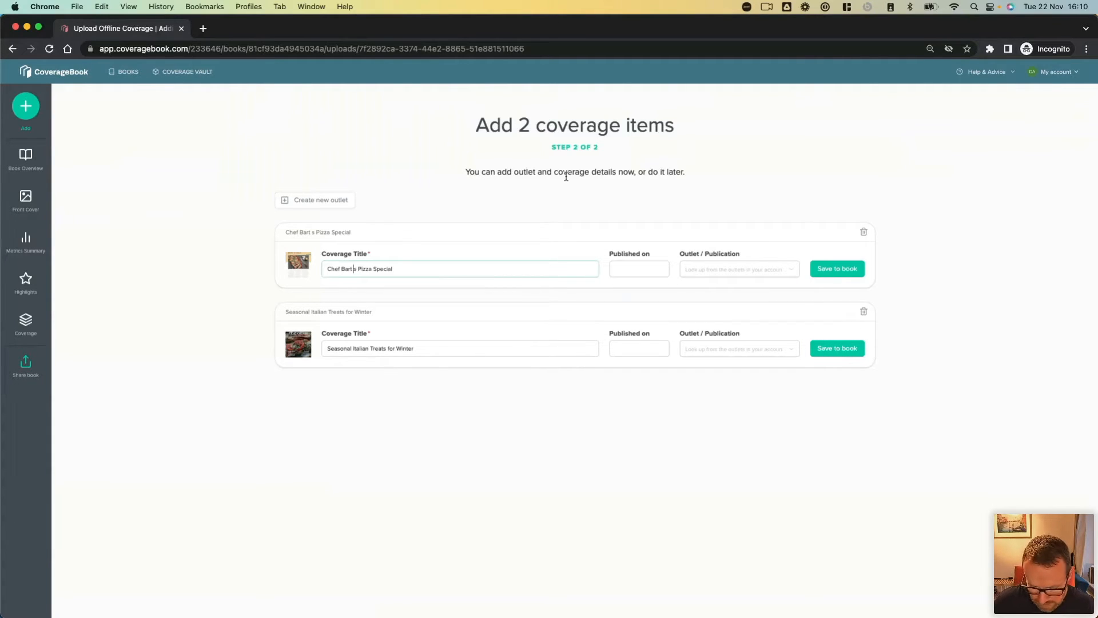
key(BackSpace)
text(')
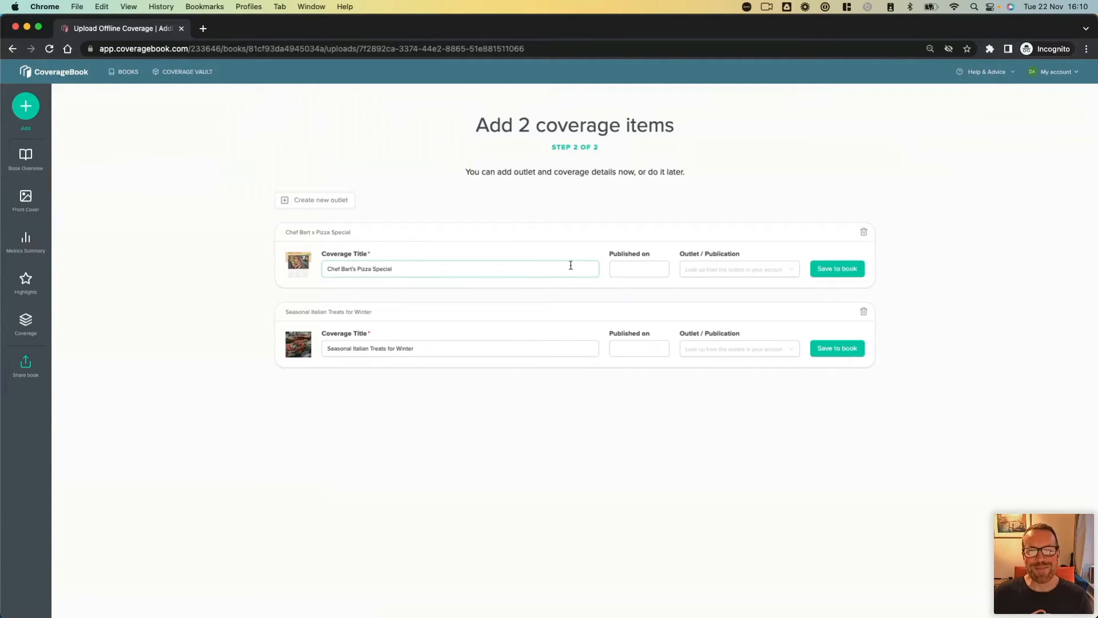
click(625, 268)
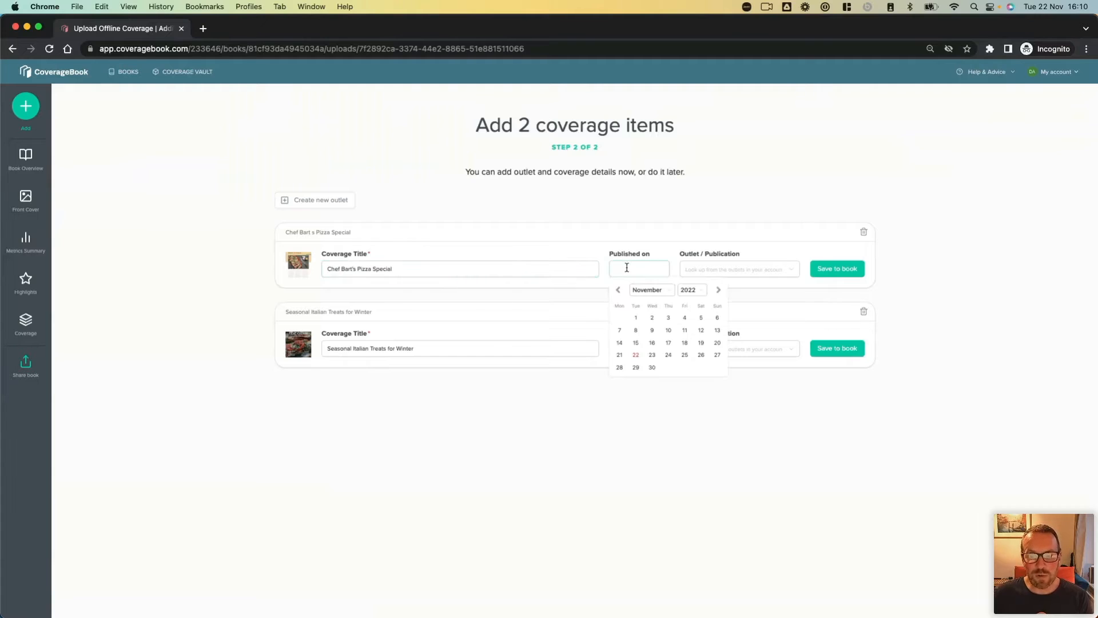
click(636, 317)
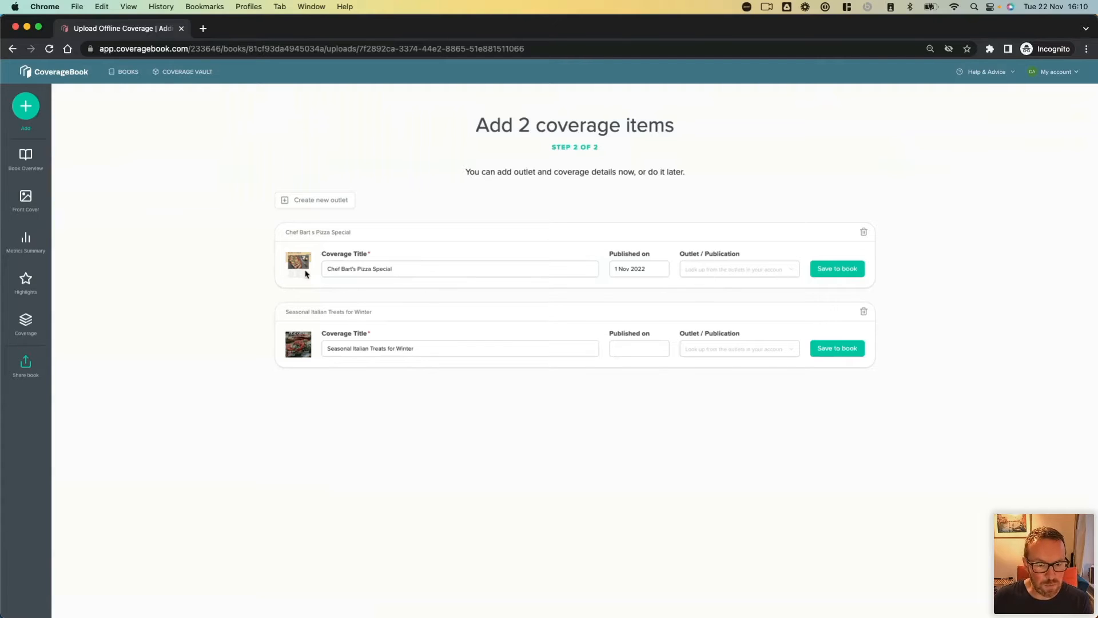
Step: Assign the Food Magazine print outlet to the "Chef Bart's Pizza Special" clip and save it to the book
click(748, 270)
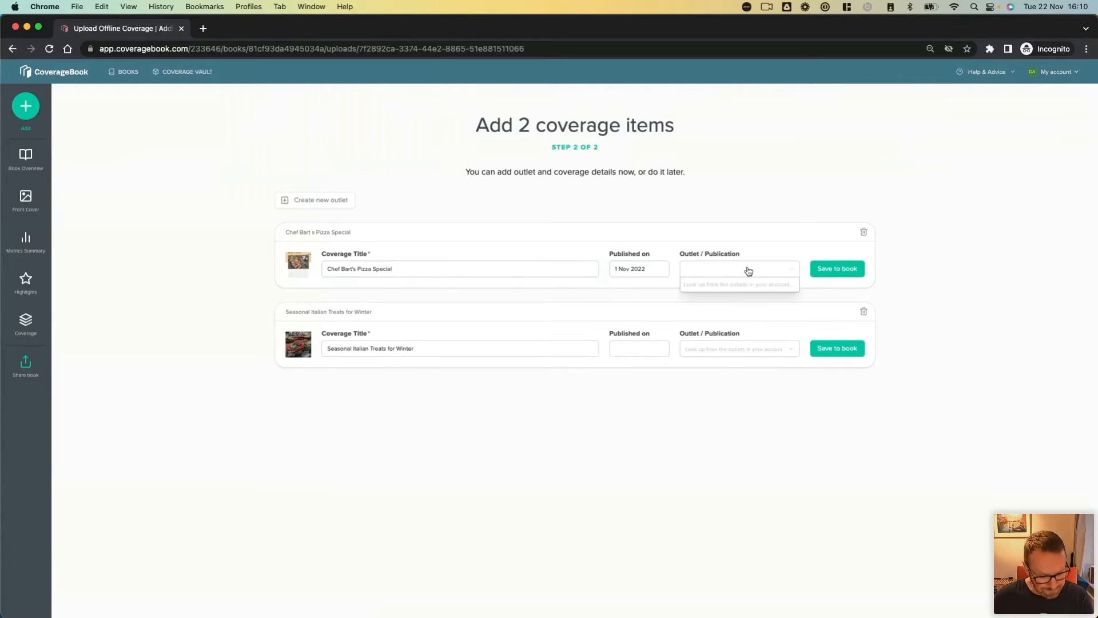
text(food ma)
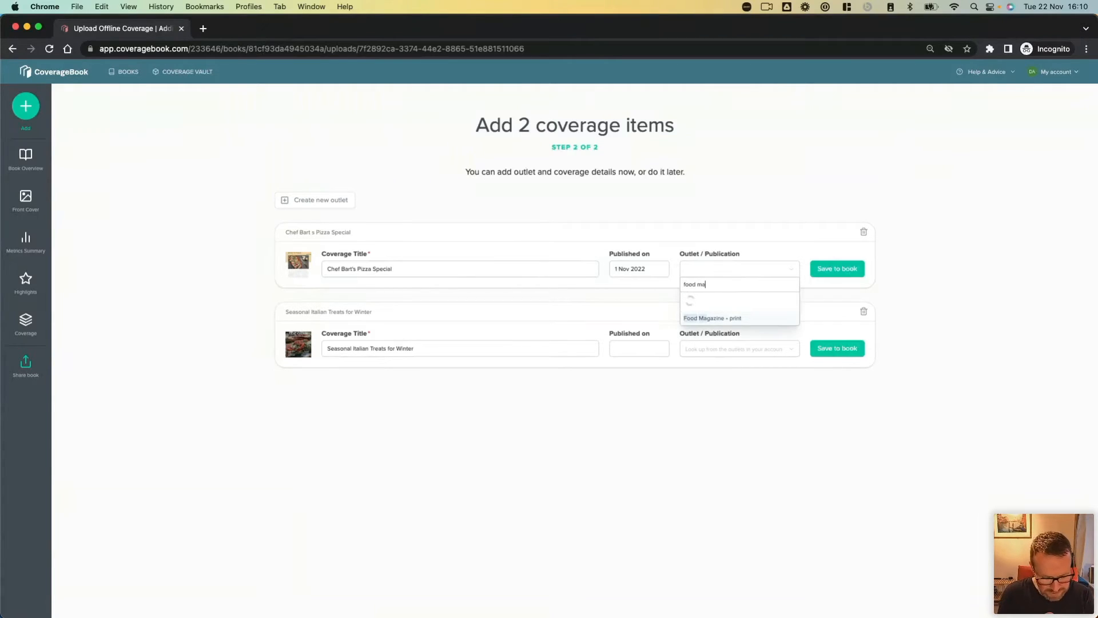
text(gazine)
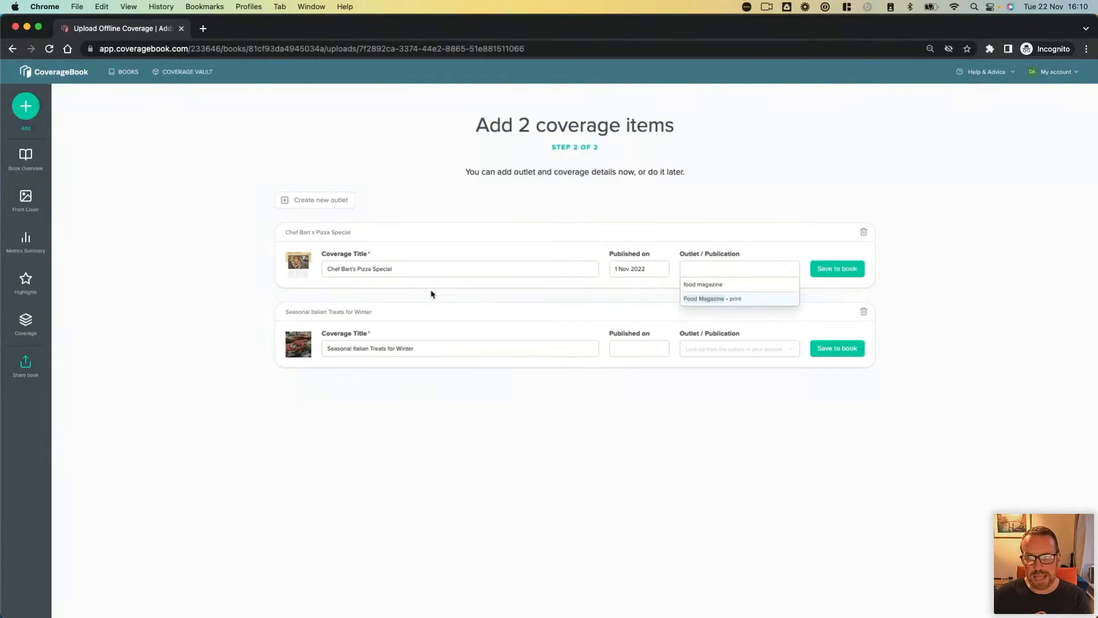
click(759, 298)
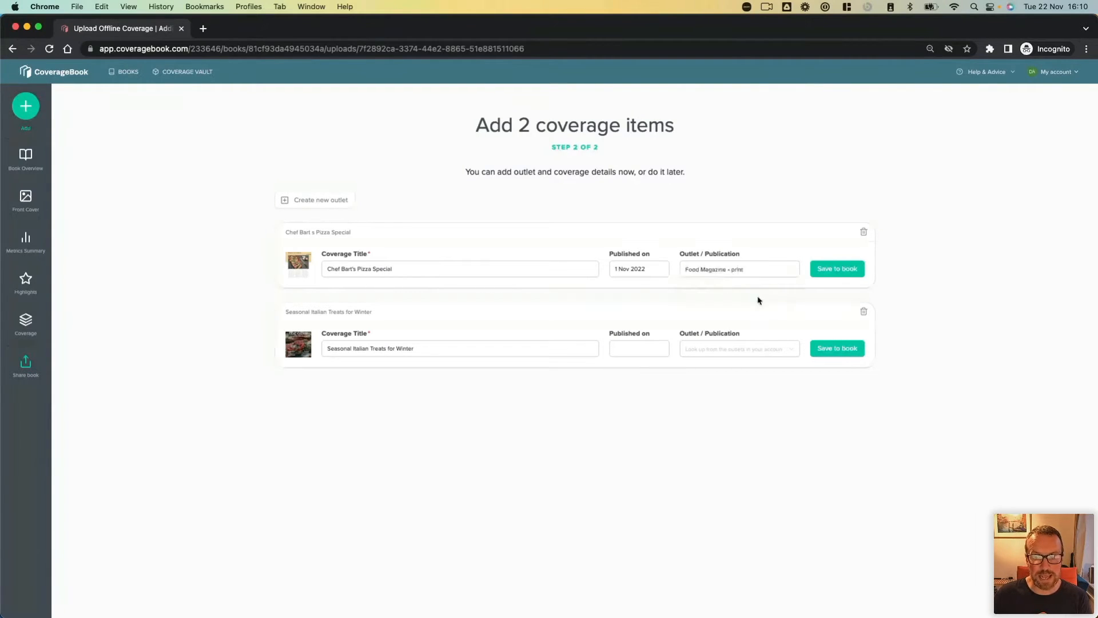
click(850, 273)
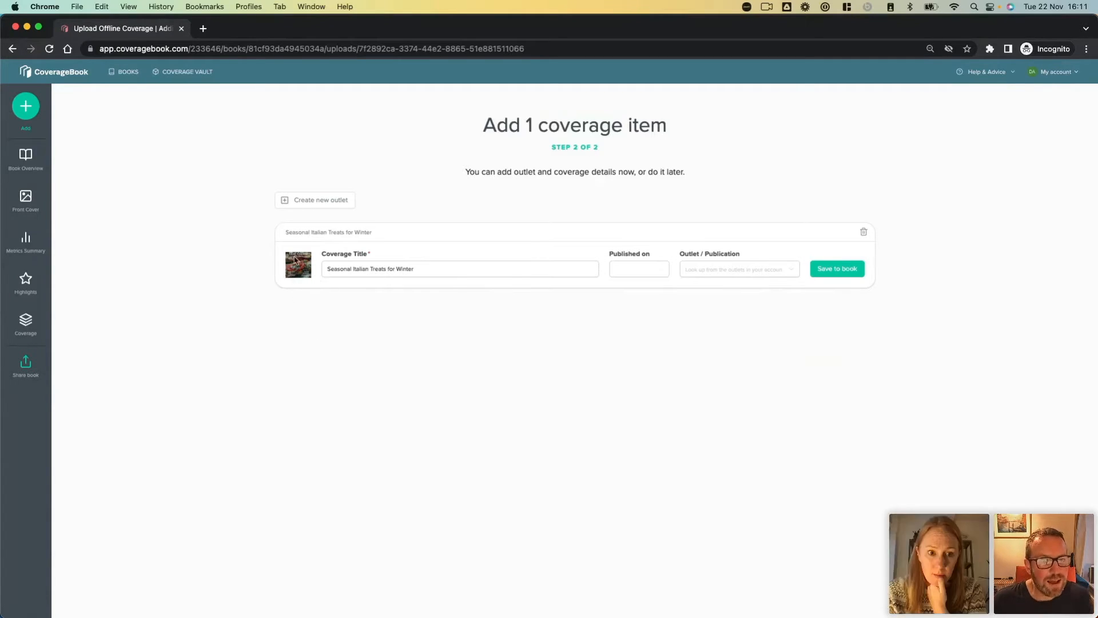
Step: Set the published date of the "Seasonal Italian Treats for Winter" clip to 2 Nov 2022
click(625, 266)
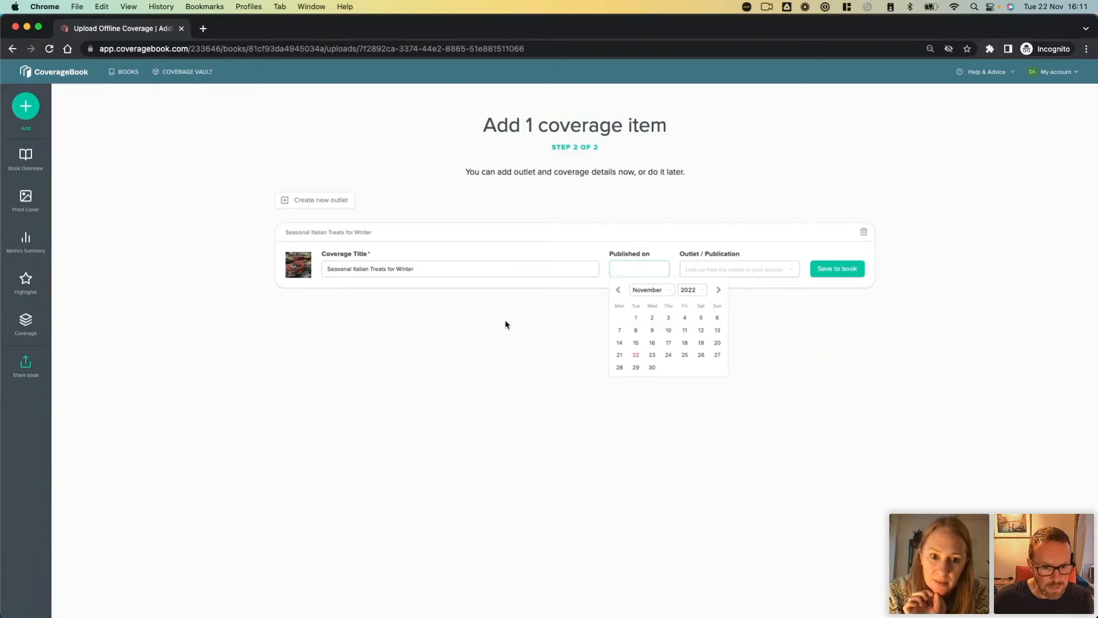
click(458, 326)
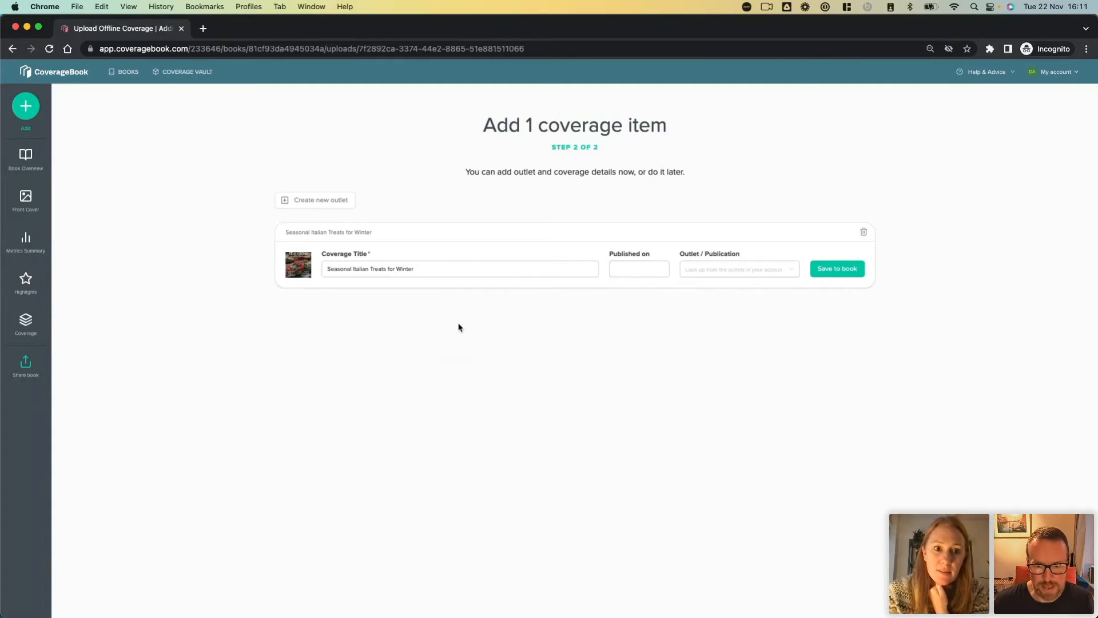
scroll(458, 328, up, 5)
scroll(458, 328, right, 1)
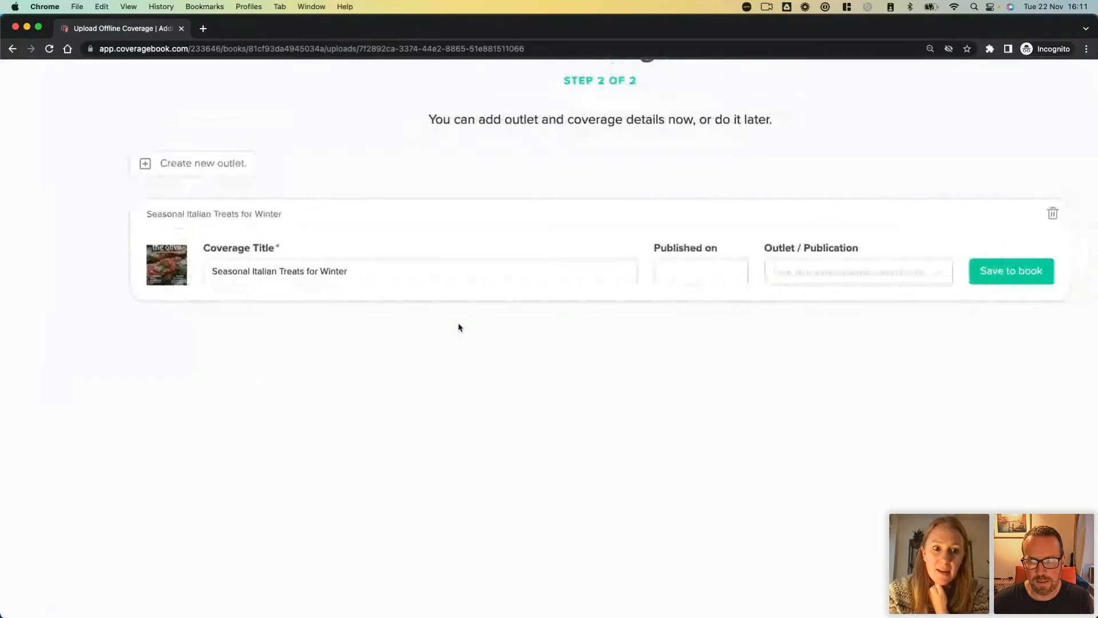
scroll(459, 327, up, 3)
scroll(459, 327, right, 1)
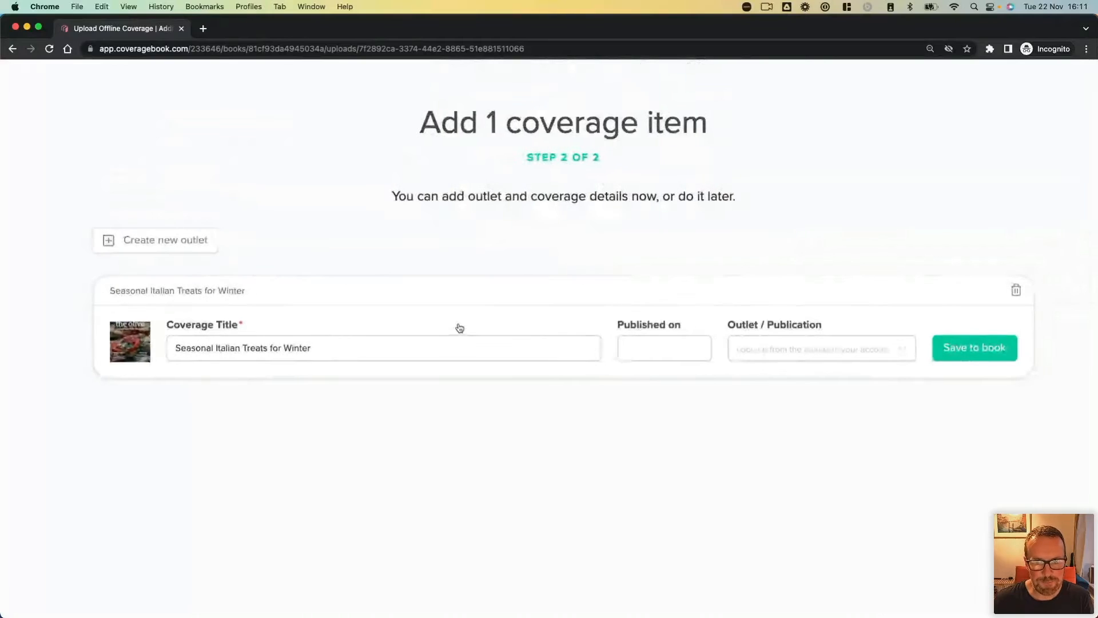
scroll(459, 327, right, 1)
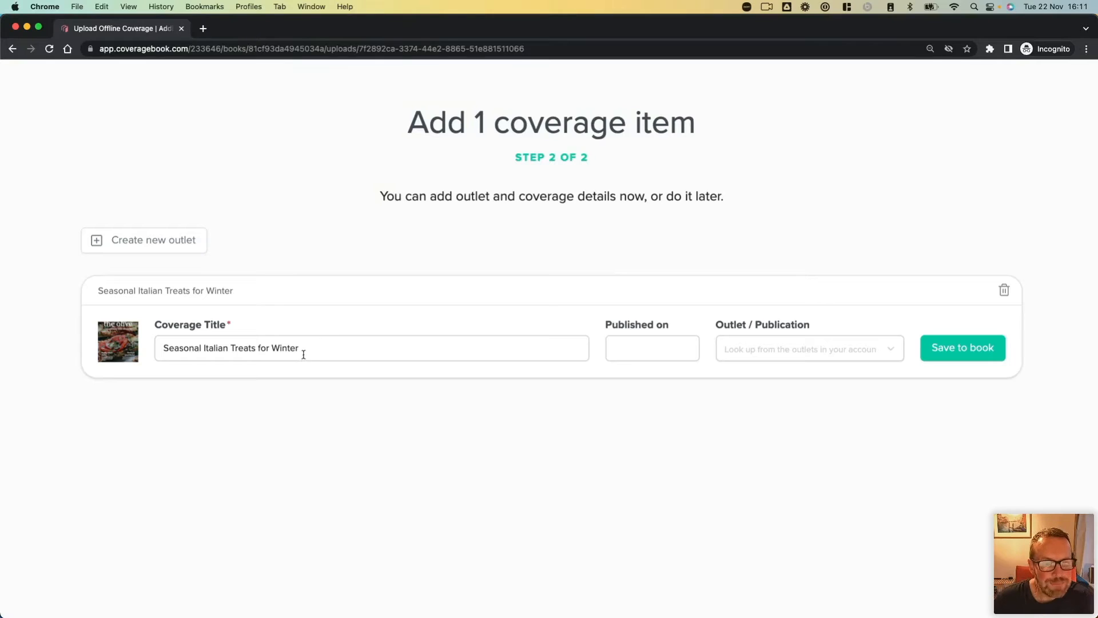
click(646, 343)
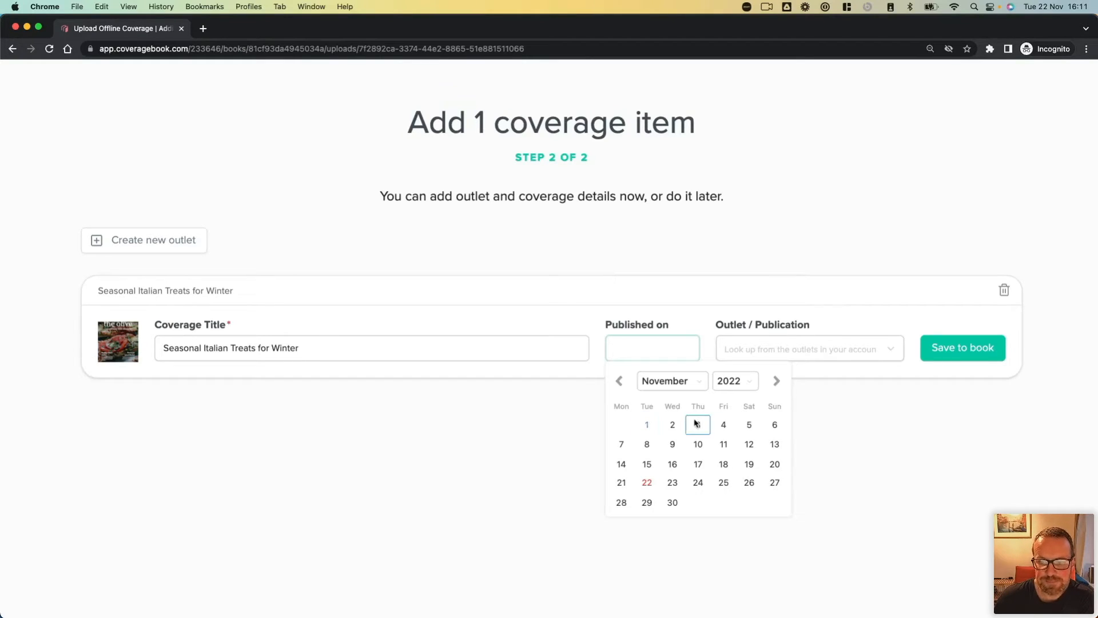
click(669, 425)
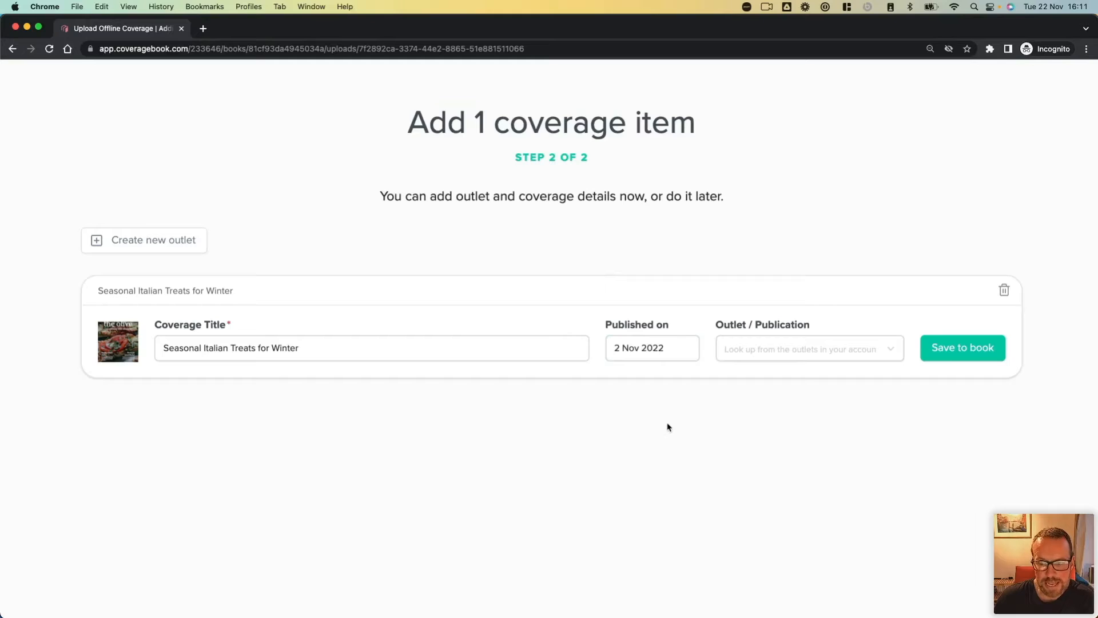
Step: Look up "the olive" among the account's outlets, and save the winter treats clip to the book without an outlet
click(775, 355)
text(the olive)
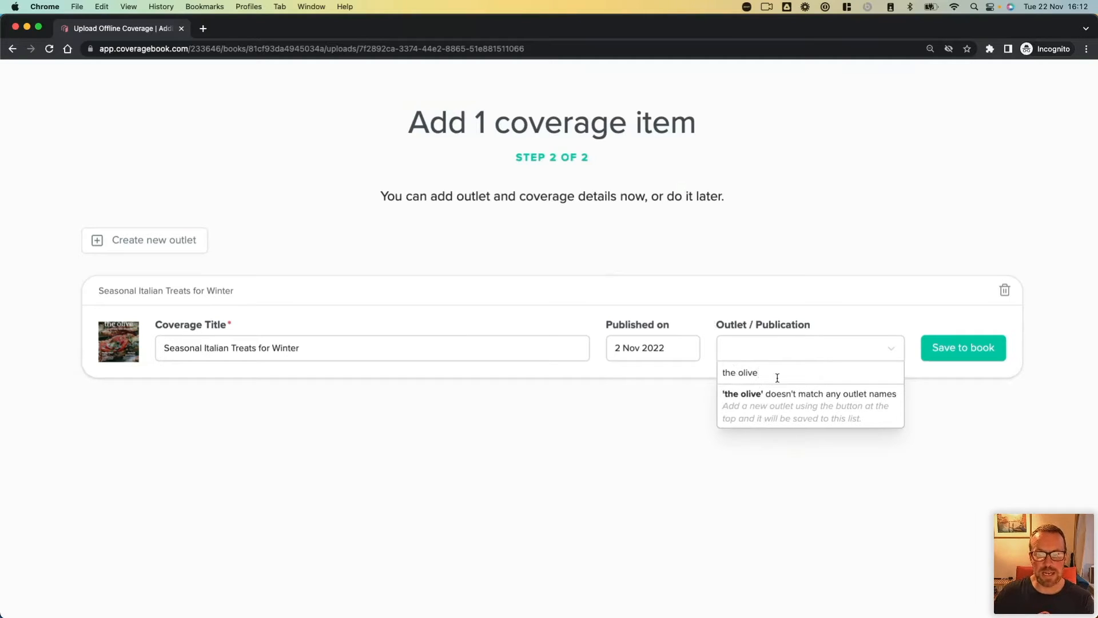
click(928, 400)
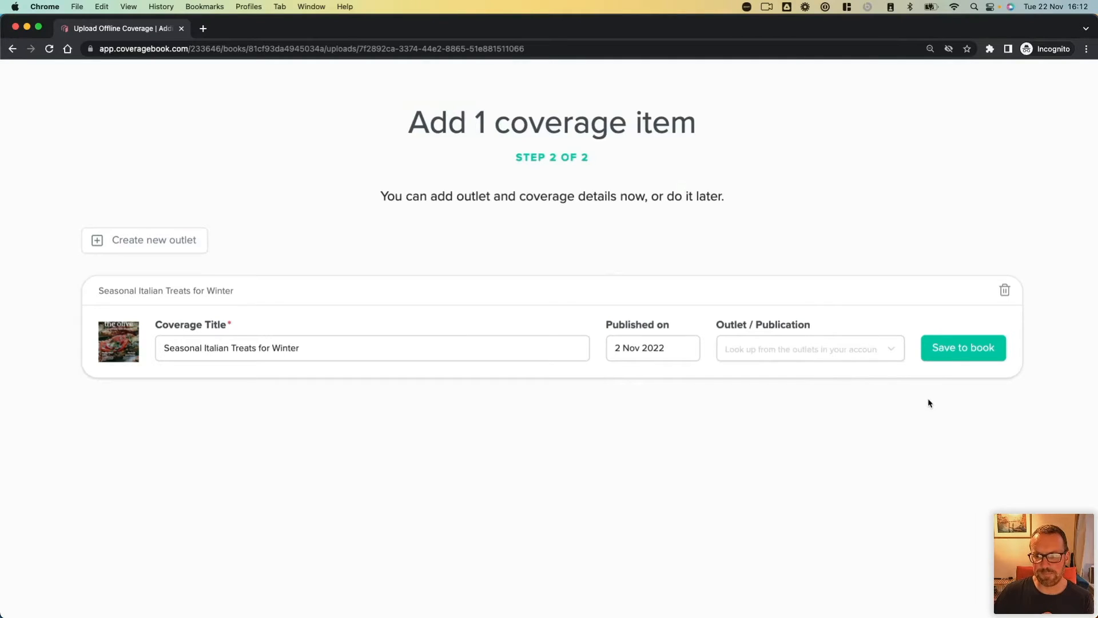
click(954, 355)
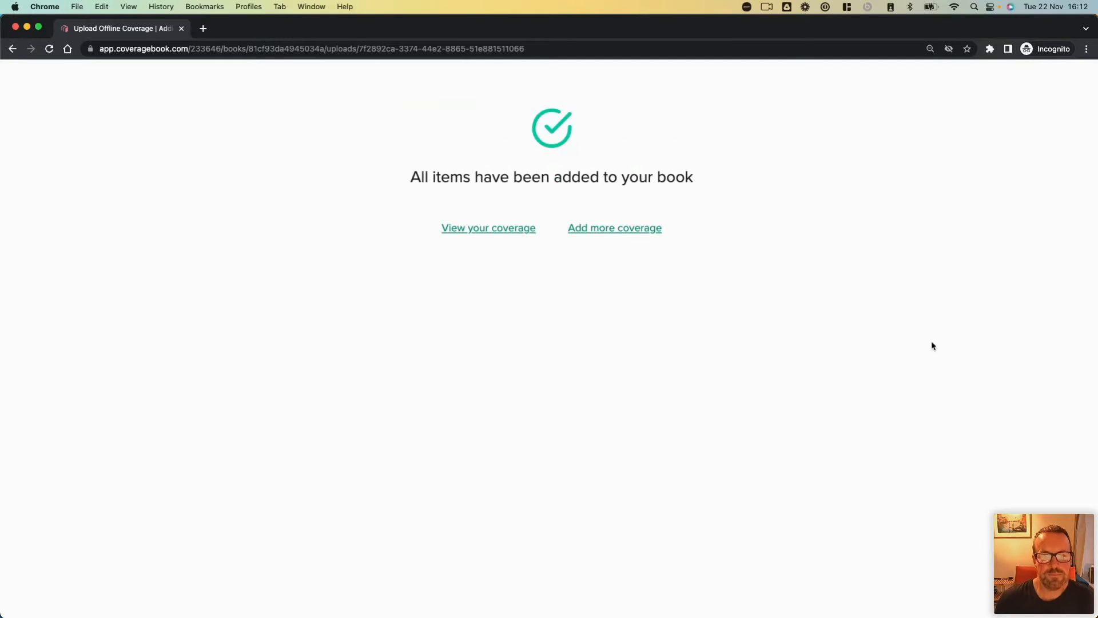
Step: View the added coverage in the Print section and open the "Seasonal Italian Treats for Winter" clip for editing
click(487, 229)
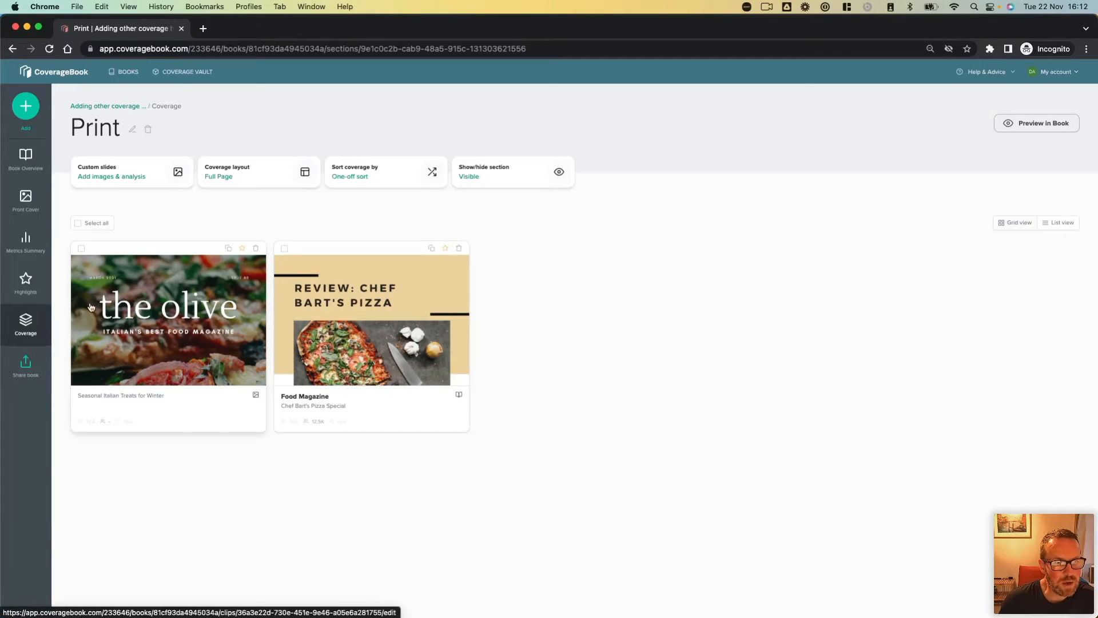
click(167, 355)
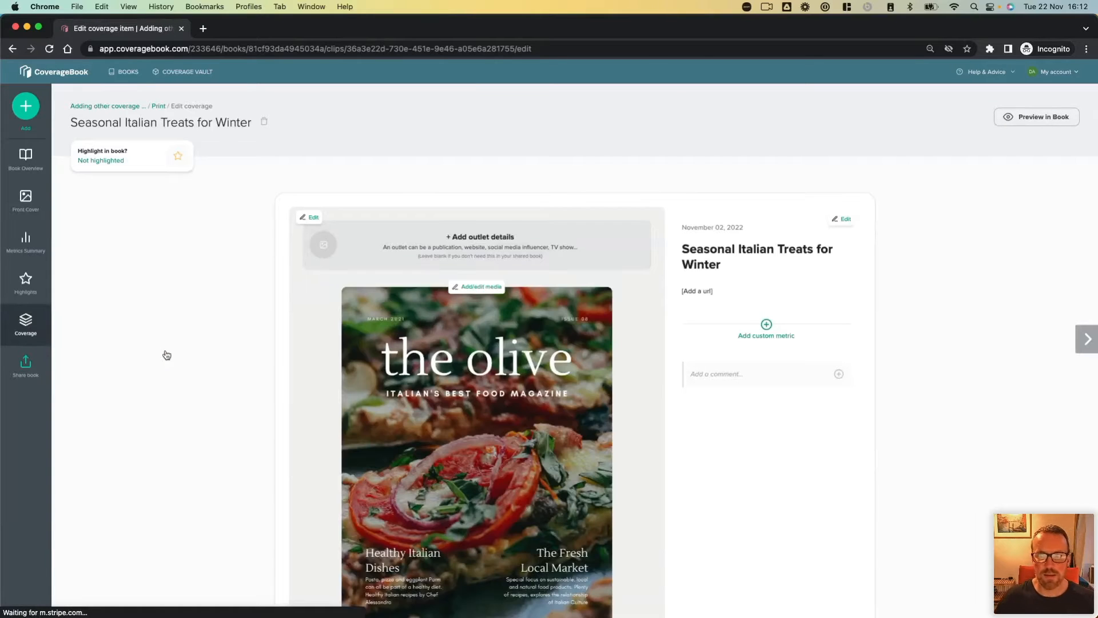
scroll(167, 355, down, 3)
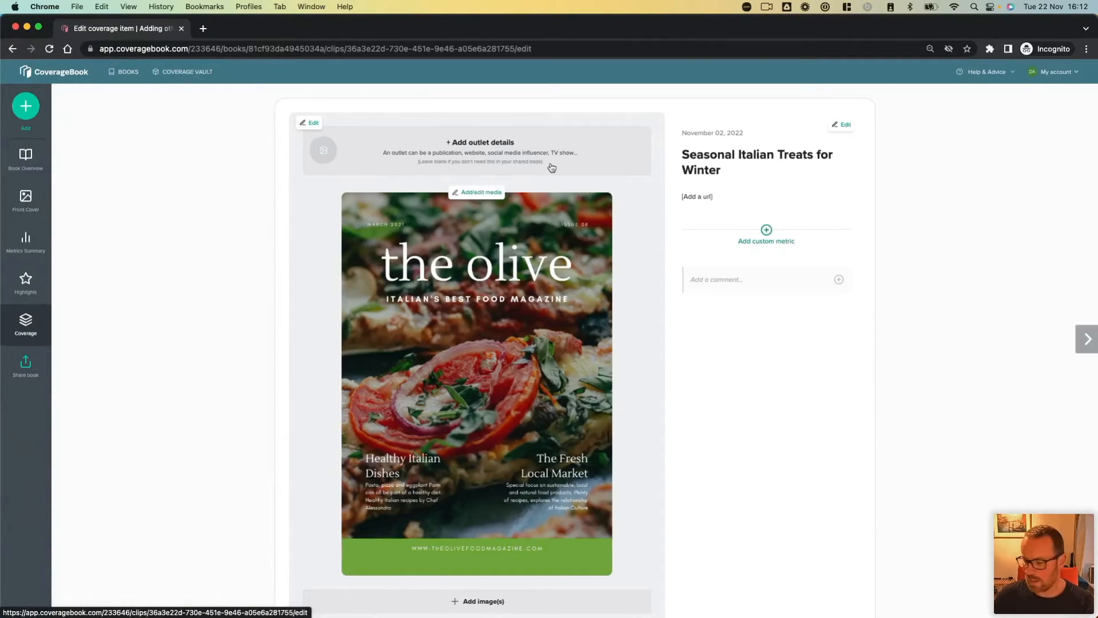
Step: Start a new outlet for the clip and upload "The_Olive.png" from the Logos folder in Desktop's Examples as its image
click(487, 151)
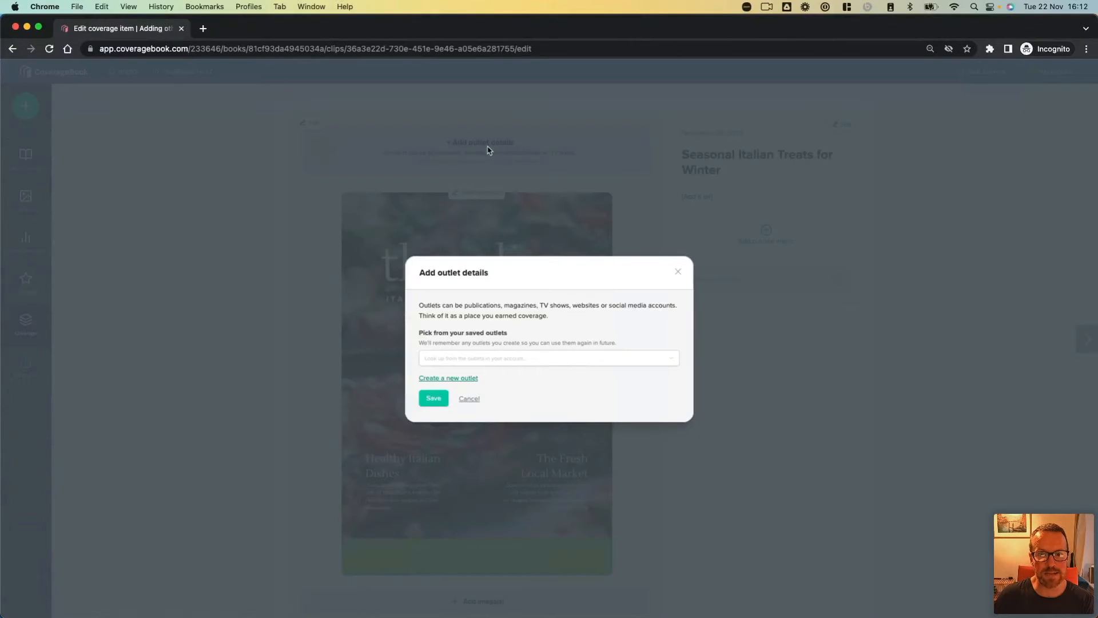
click(472, 378)
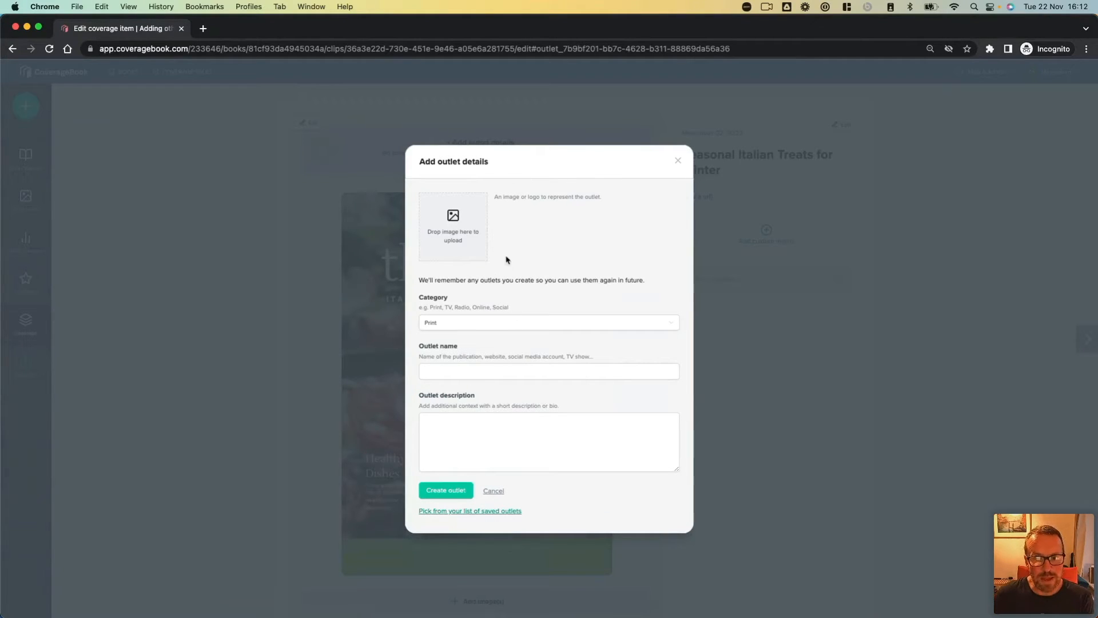
click(456, 239)
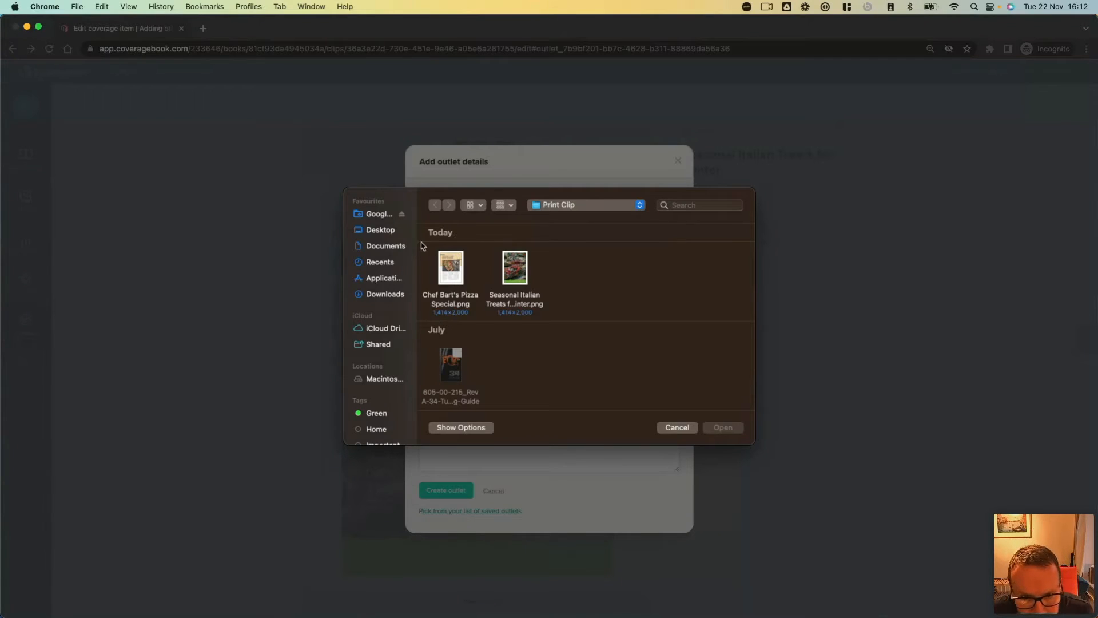
click(383, 235)
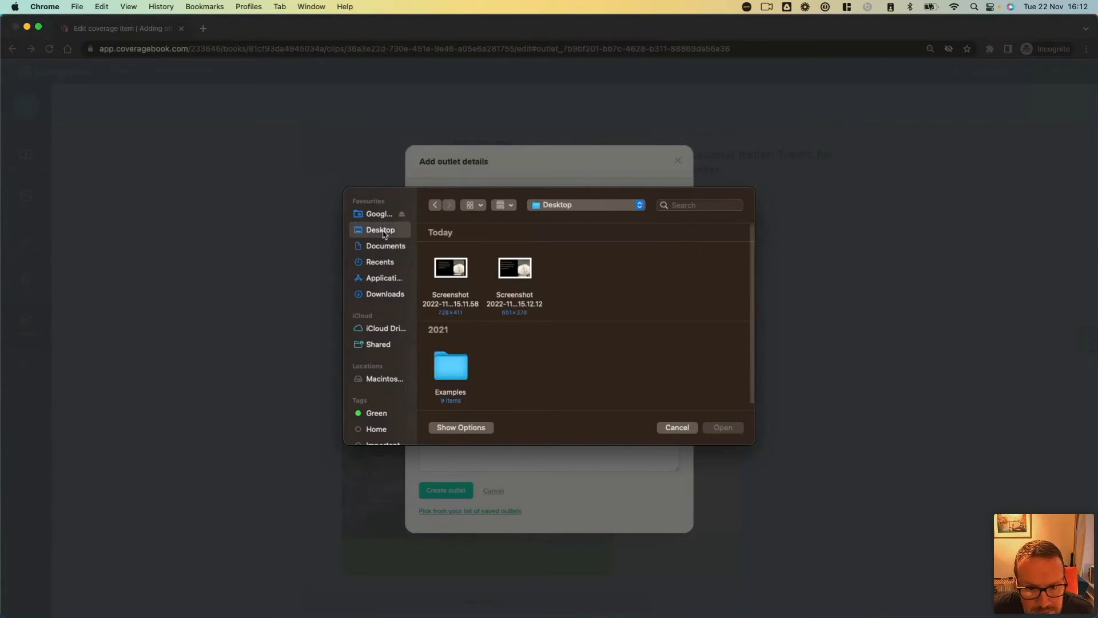
double_click(450, 370)
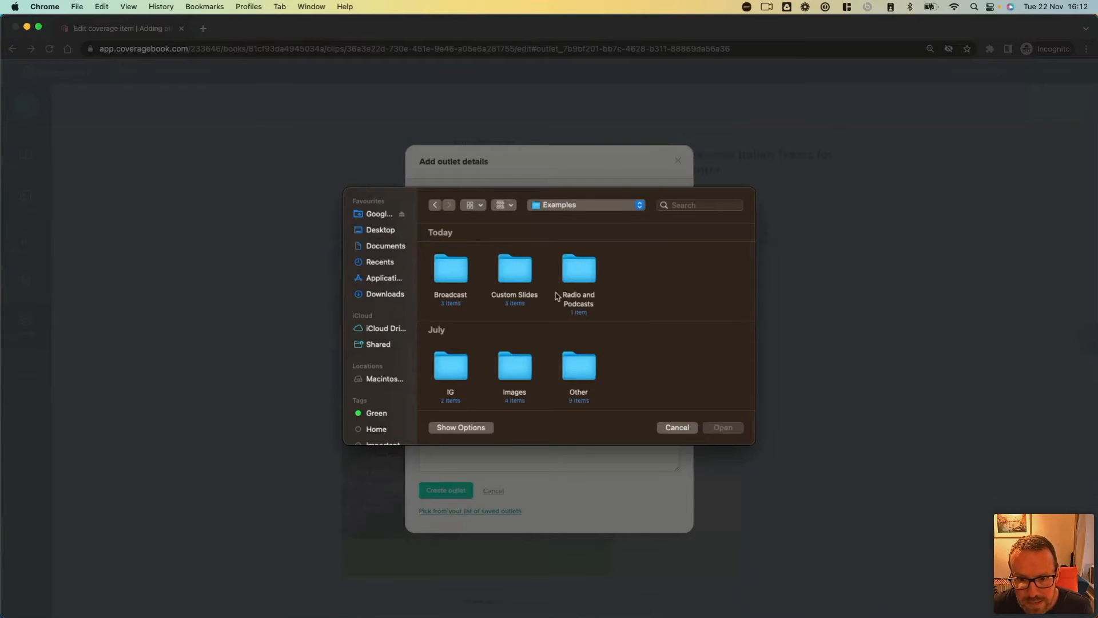
scroll(460, 303, down, 3)
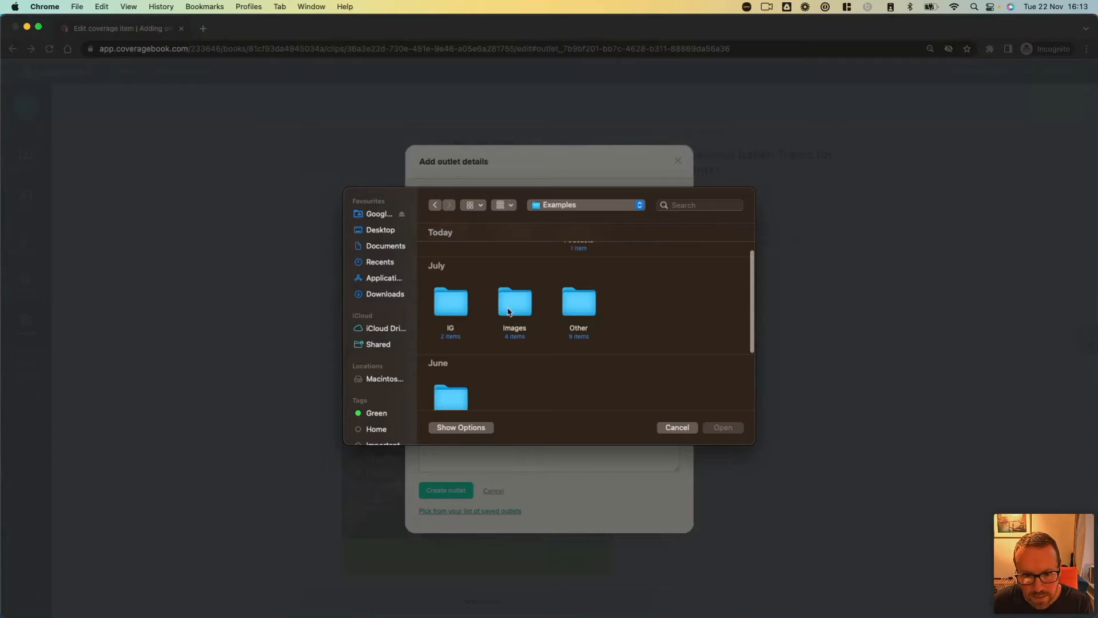
scroll(452, 320, down, 5)
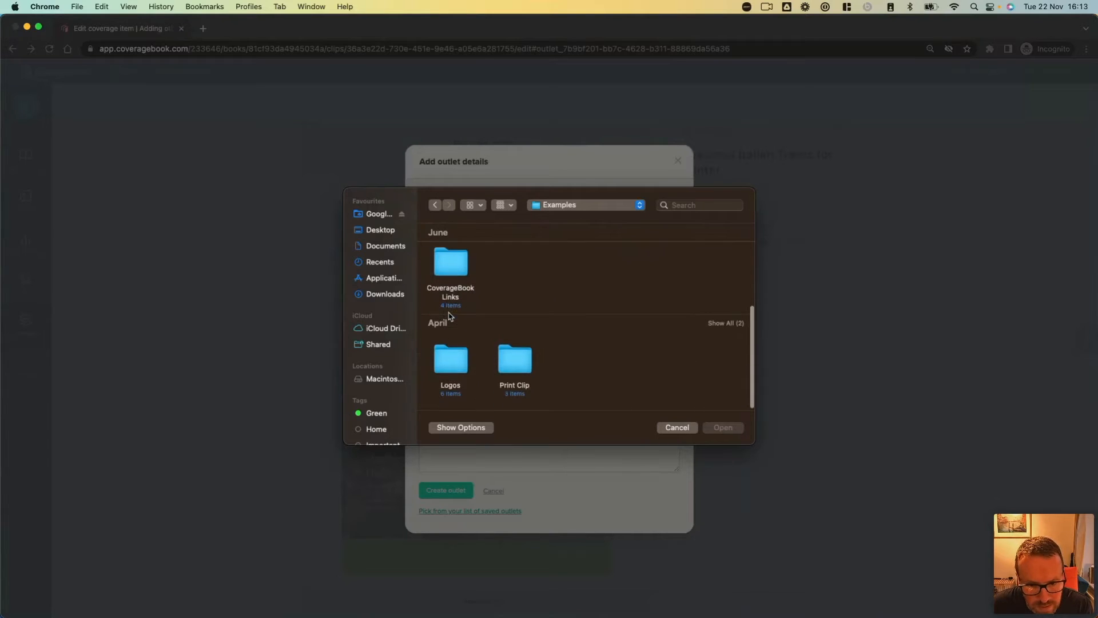
double_click(448, 369)
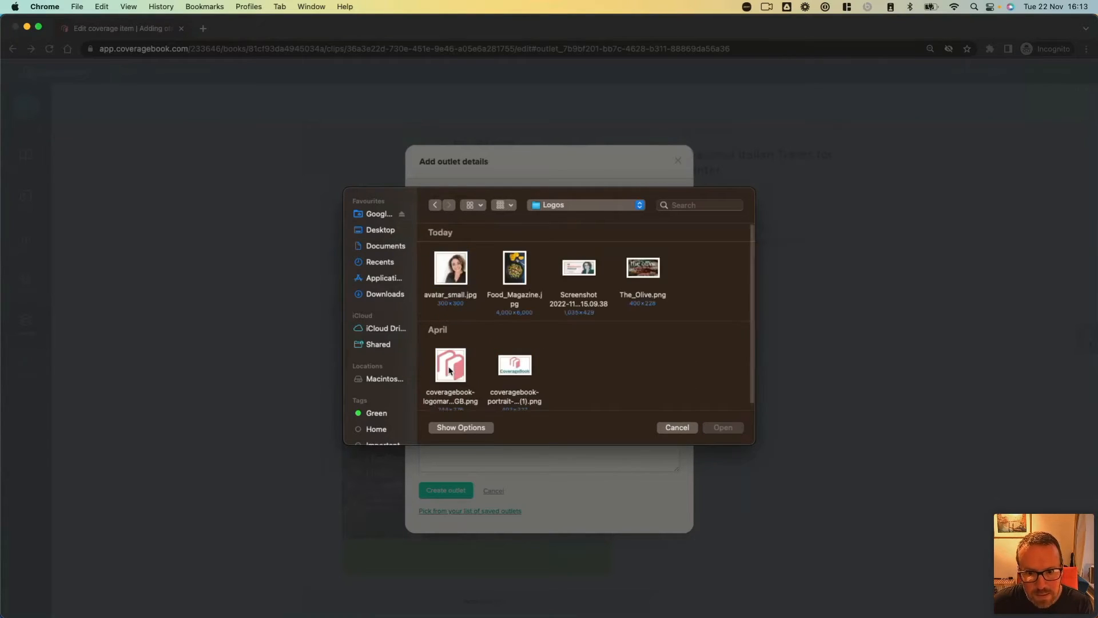
click(633, 268)
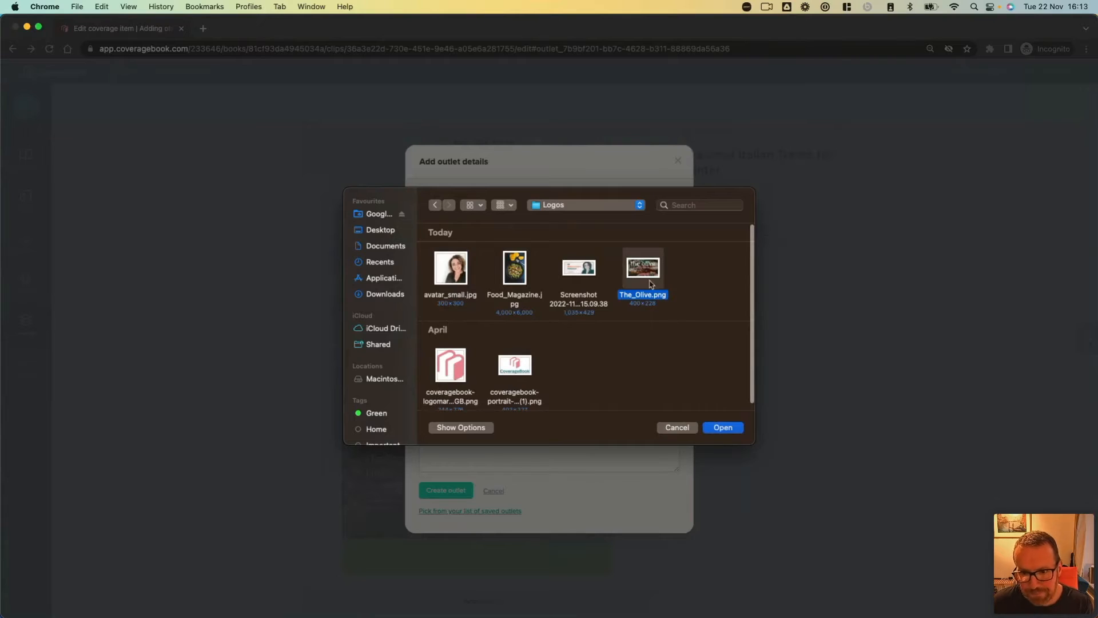
click(722, 428)
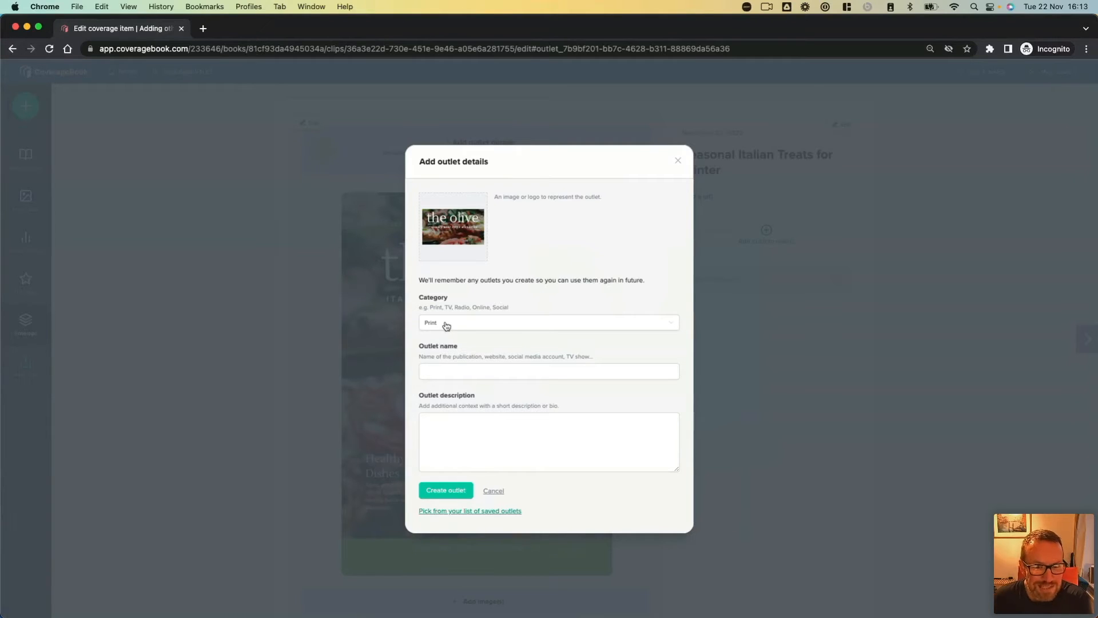
Step: Set the outlet's category to Print, name it "The Olive Magazine" and create it
click(504, 326)
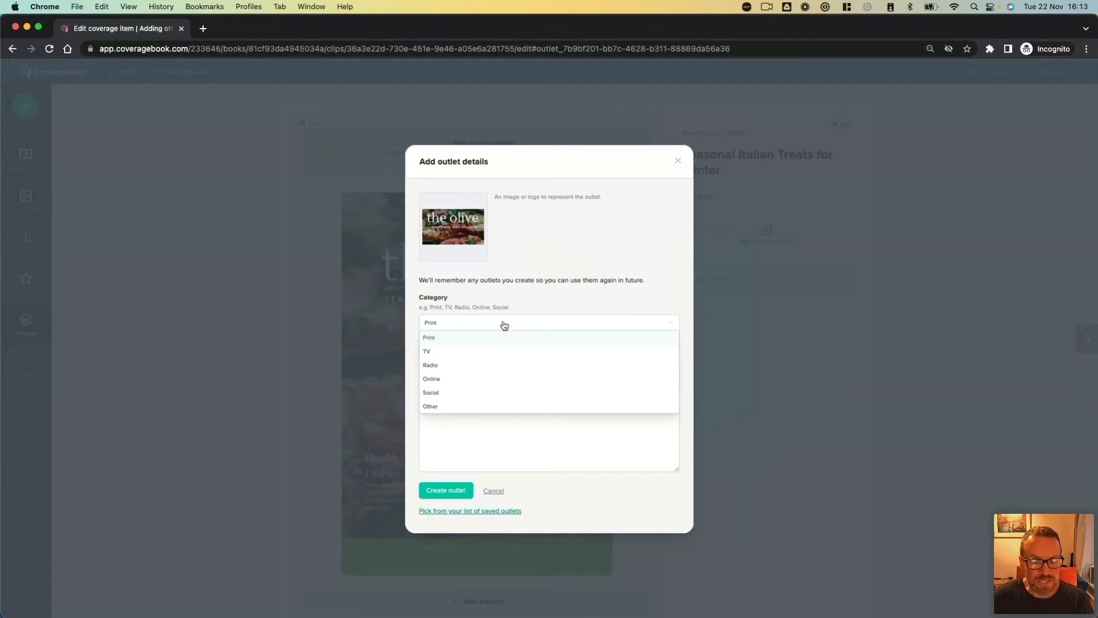
click(459, 338)
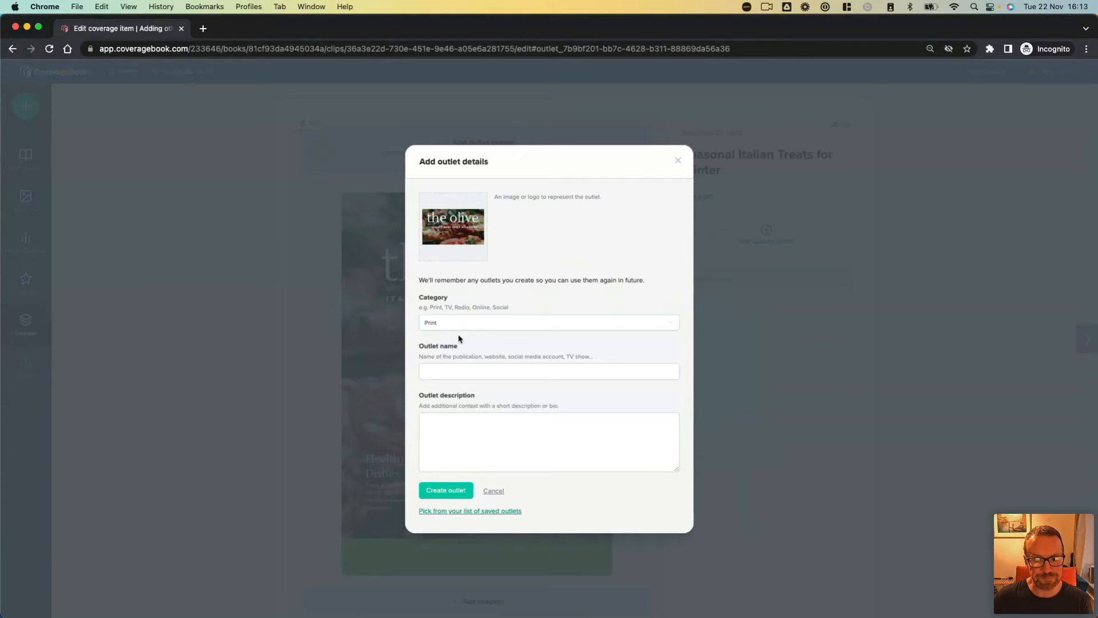
click(448, 373)
text(The)
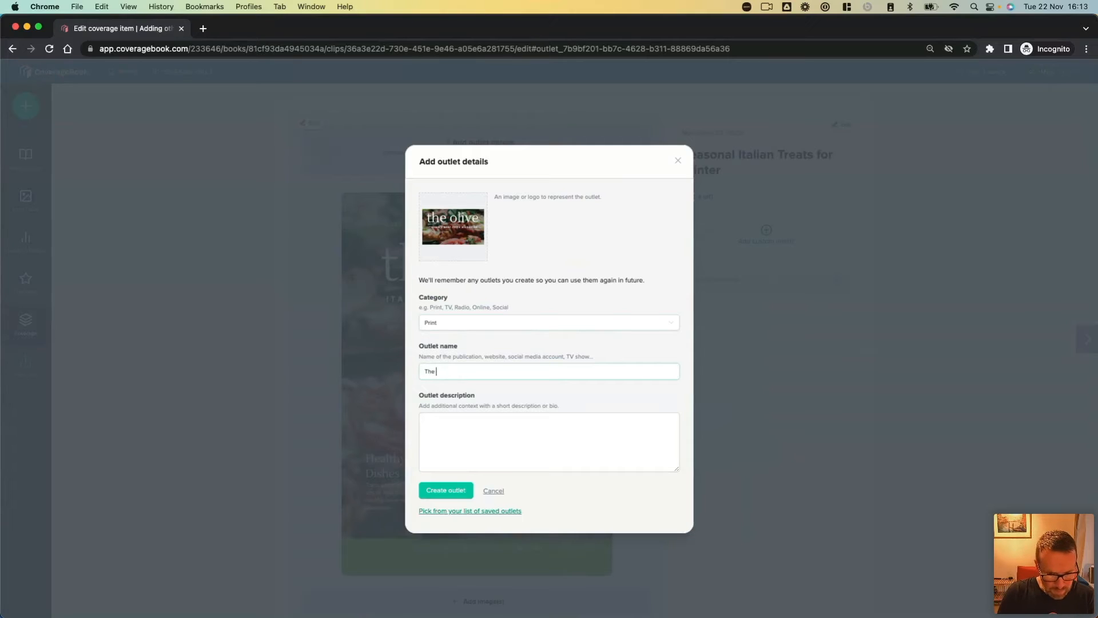
text( O)
text(Magazine)
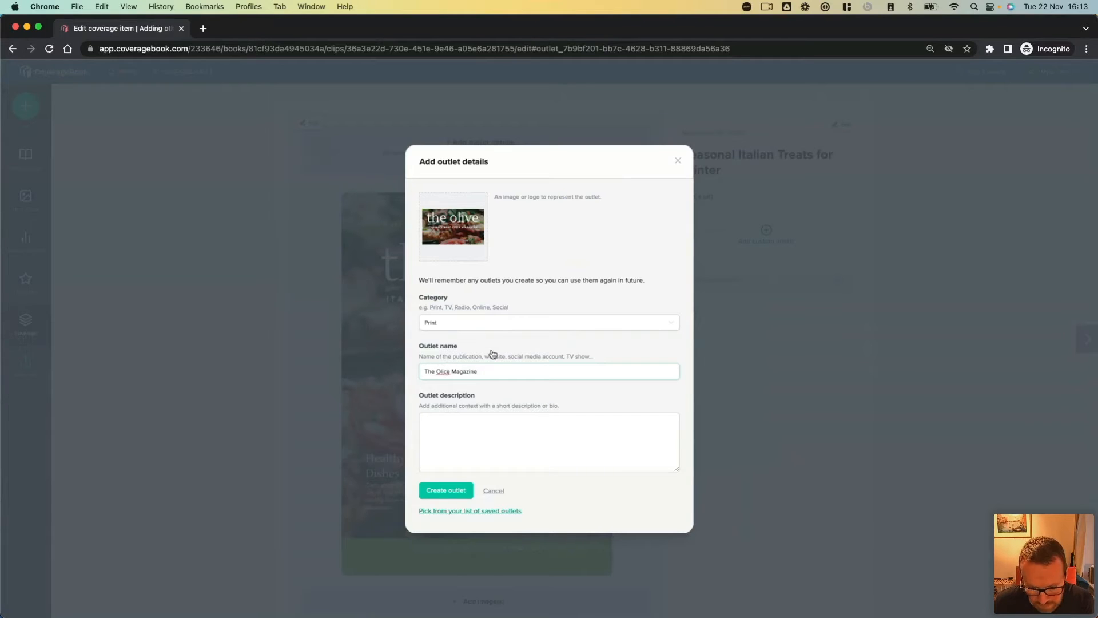
click(447, 371)
key(BackSpace)
text(v)
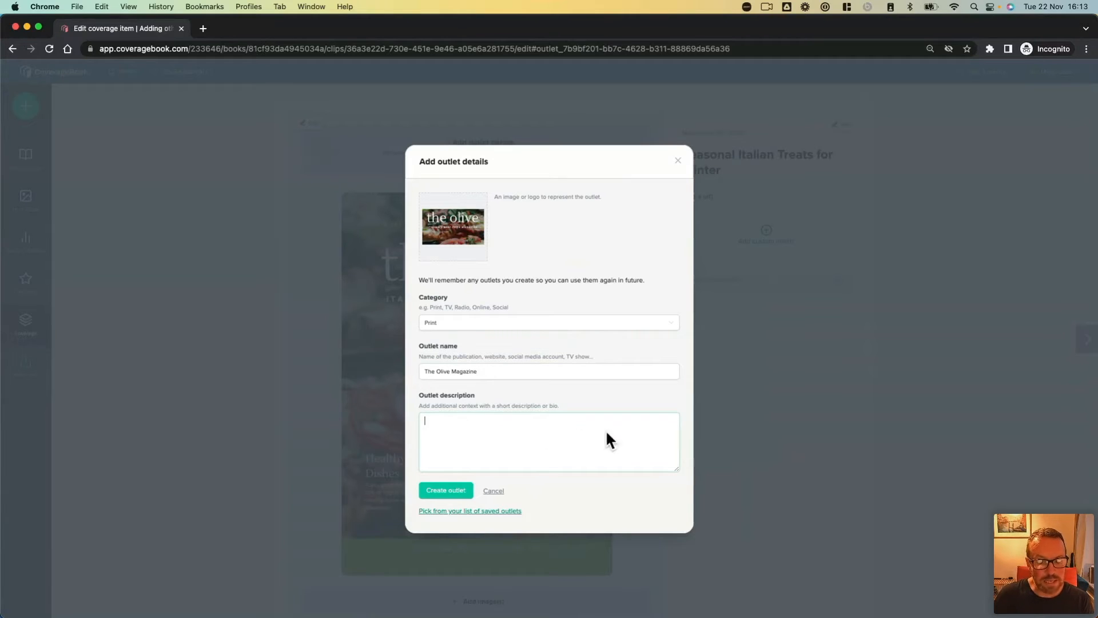
click(445, 491)
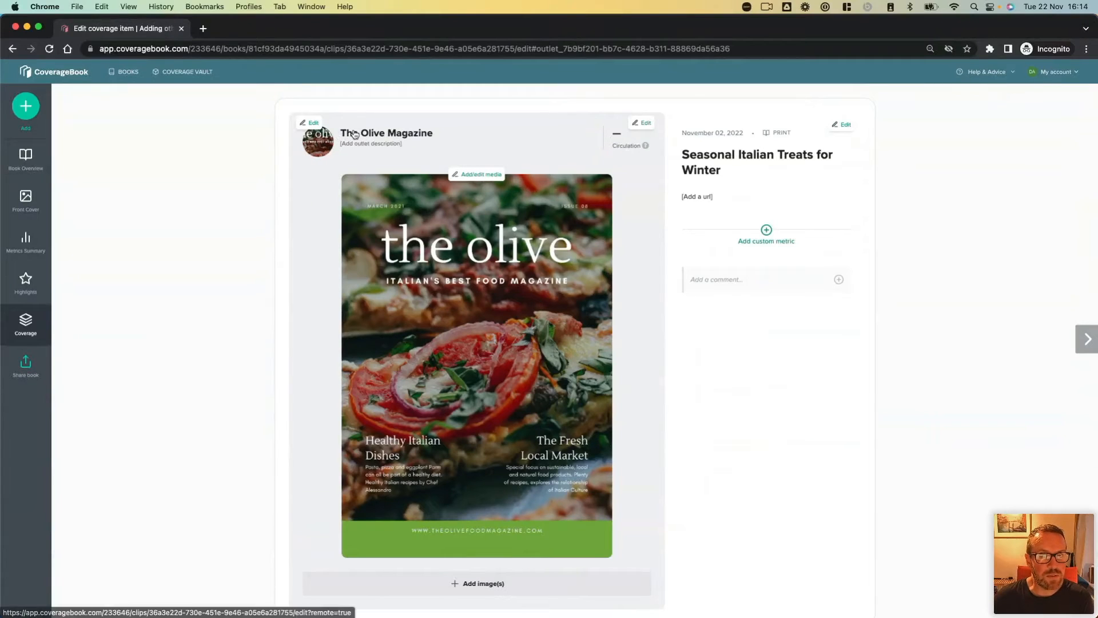
Step: Set The Olive Magazine outlet's circulation to 10000
click(619, 145)
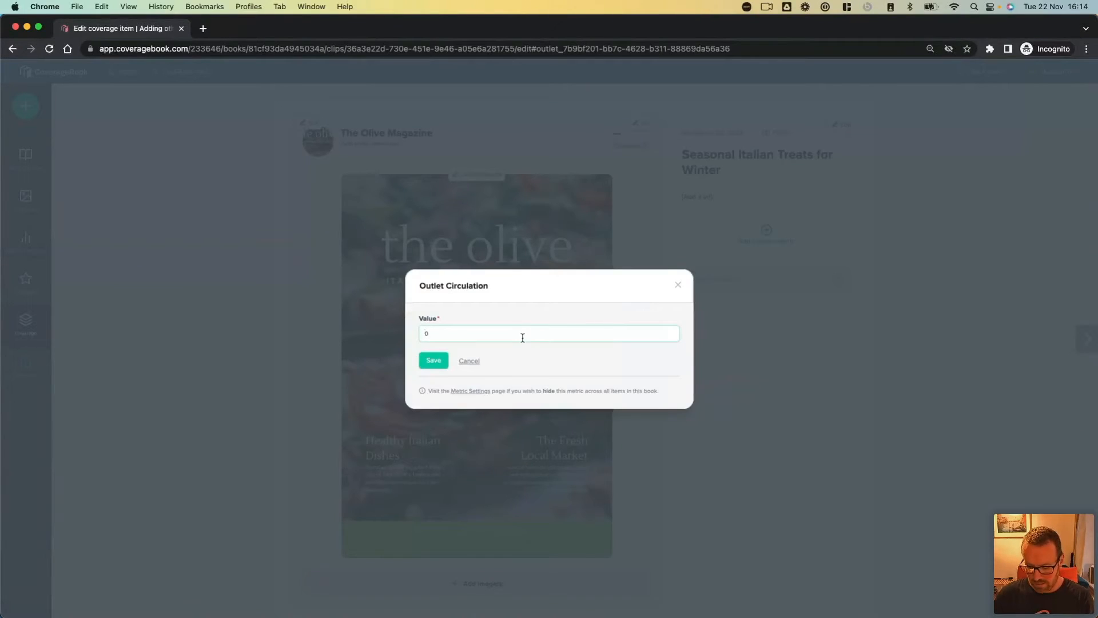
text(10000)
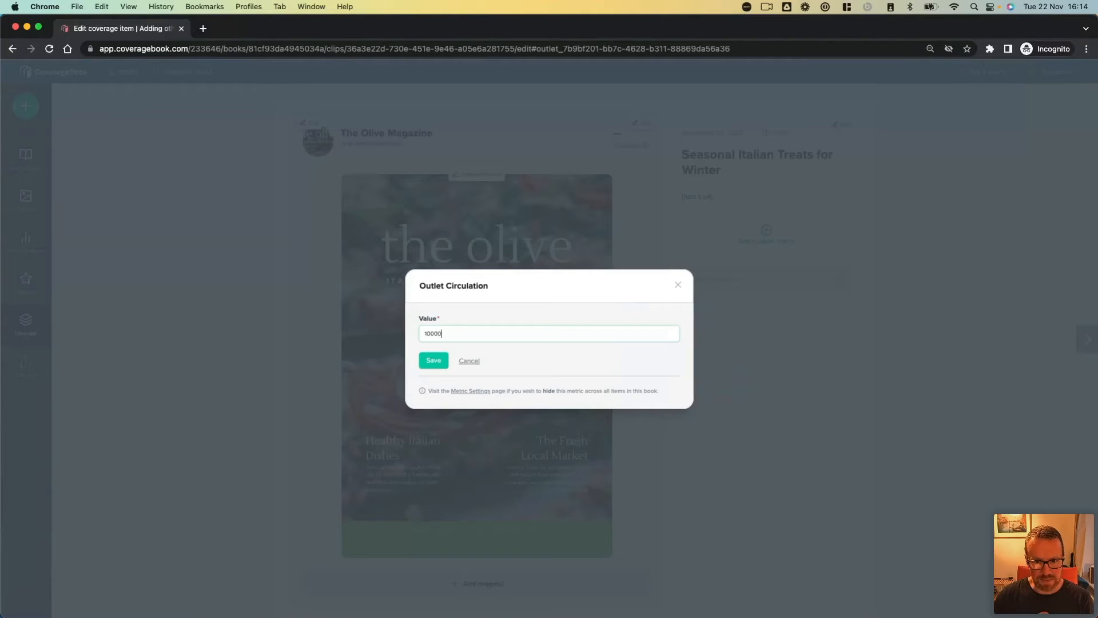
click(434, 362)
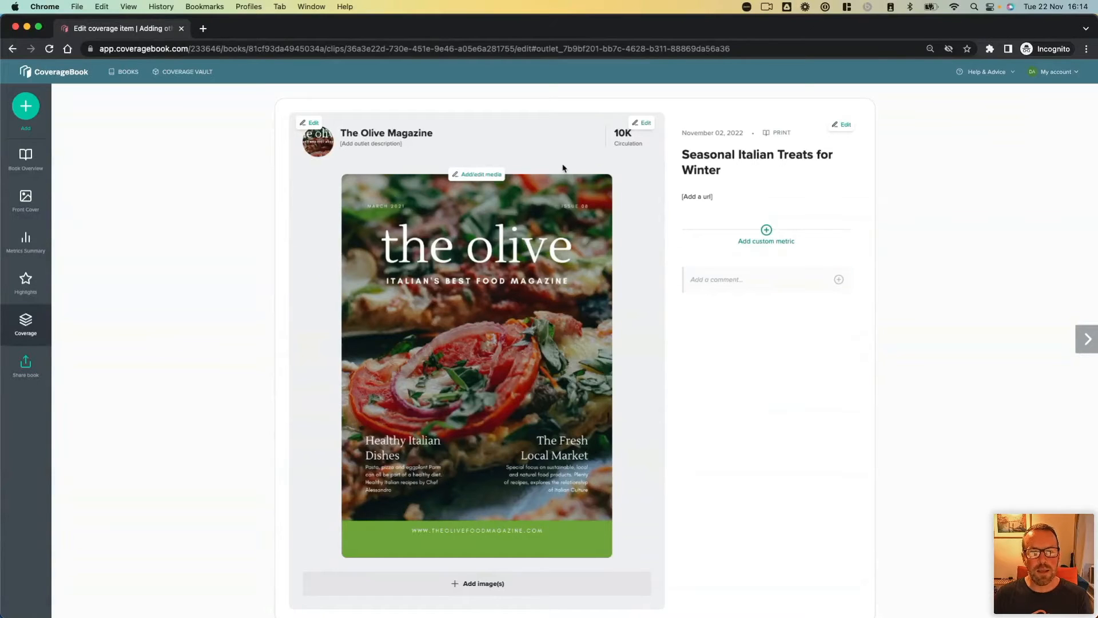
click(700, 198)
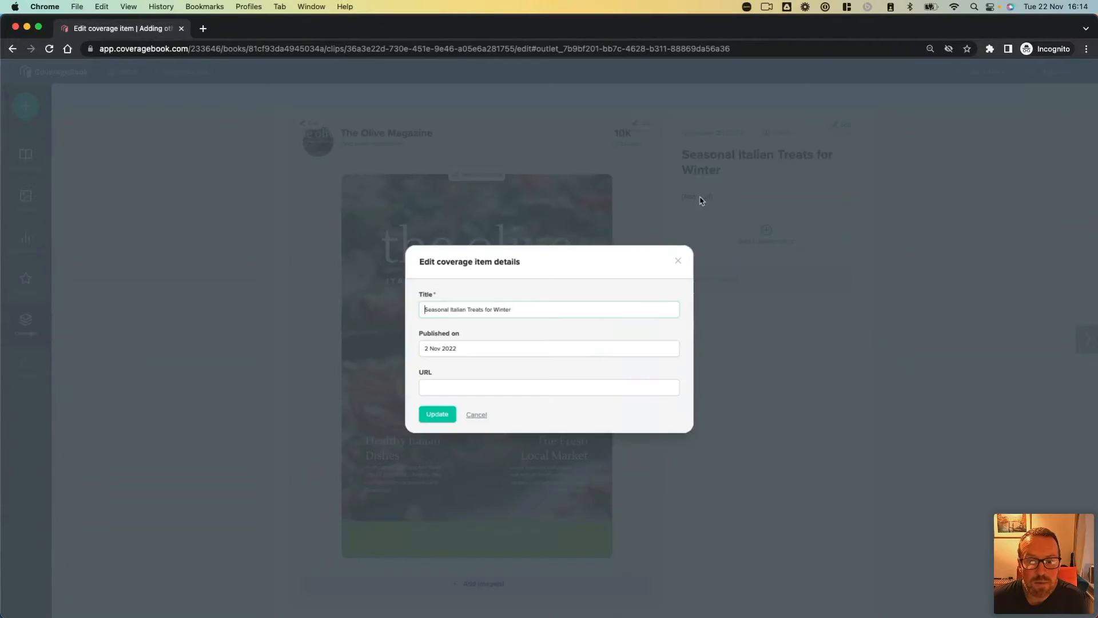
click(496, 391)
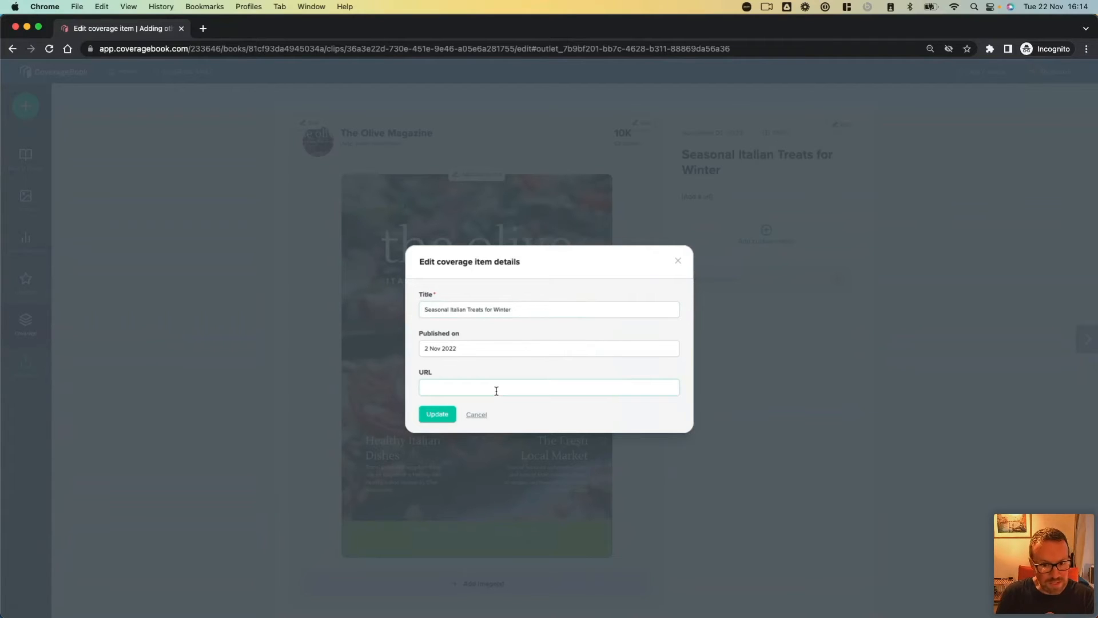
text(www.theoli)
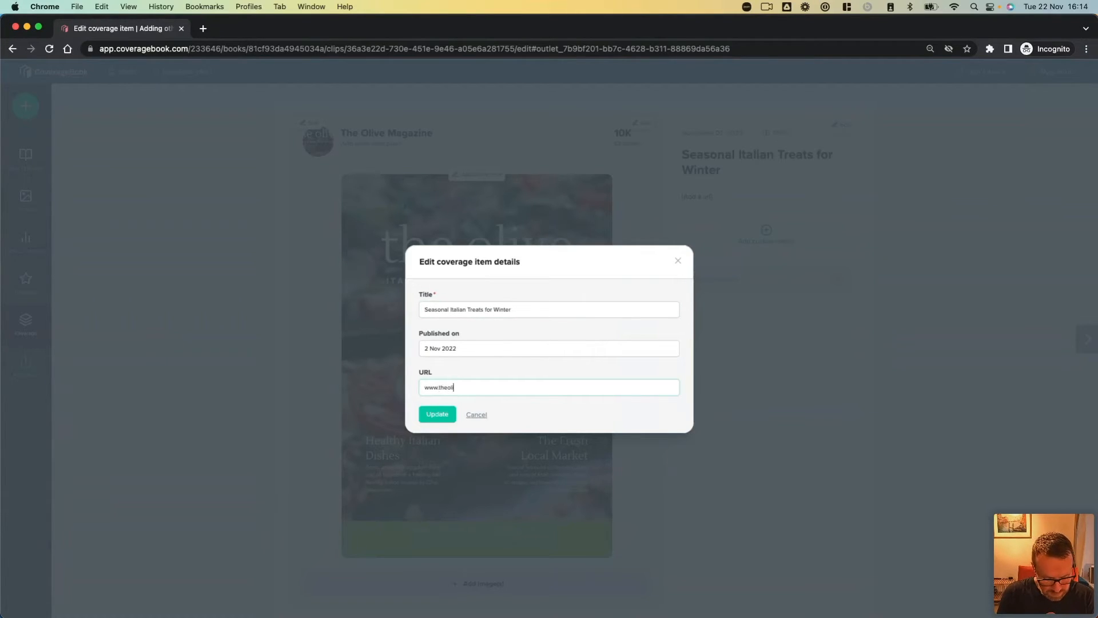
text(ve.com)
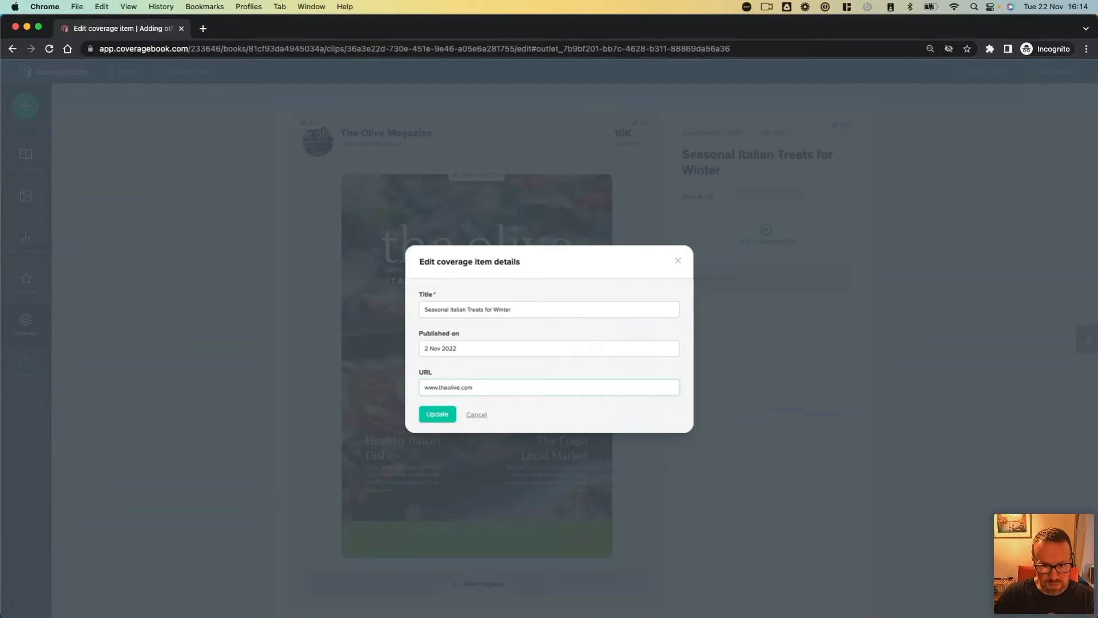
click(446, 416)
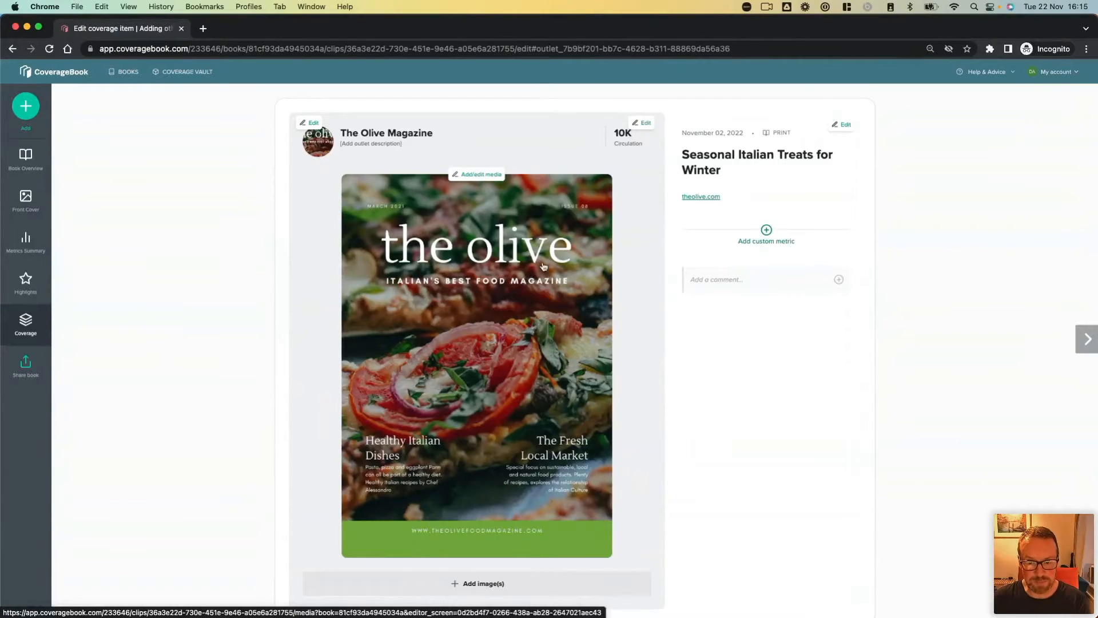
click(767, 232)
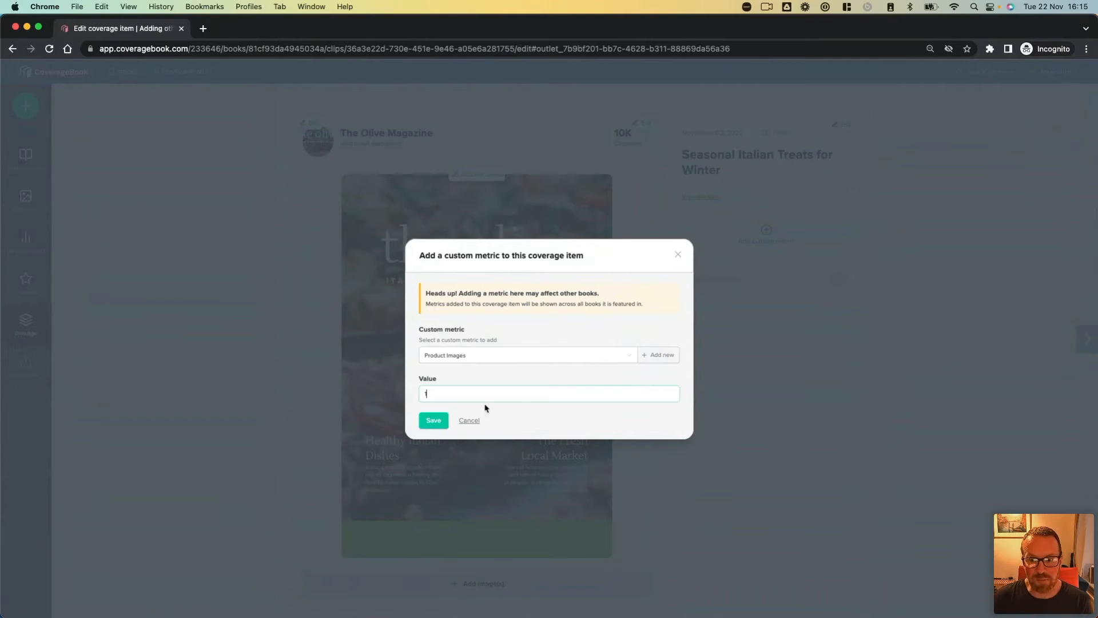
click(433, 421)
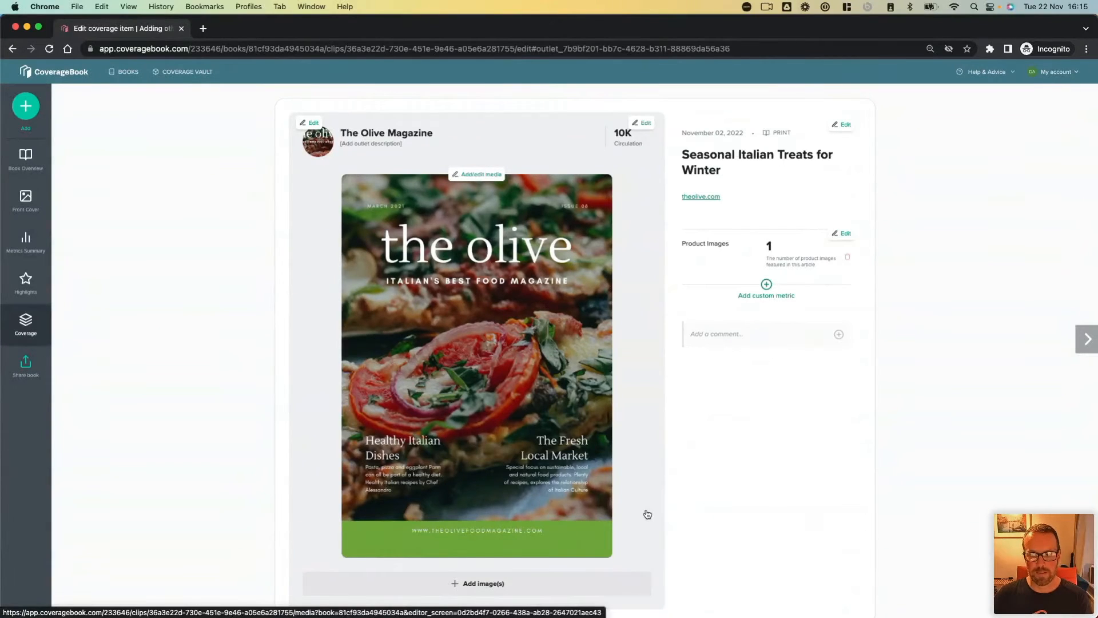
Step: Look at the clip's image upload area and the crop, hide and delete options for its cover image, and close the media editor
scroll(646, 513, down, 1)
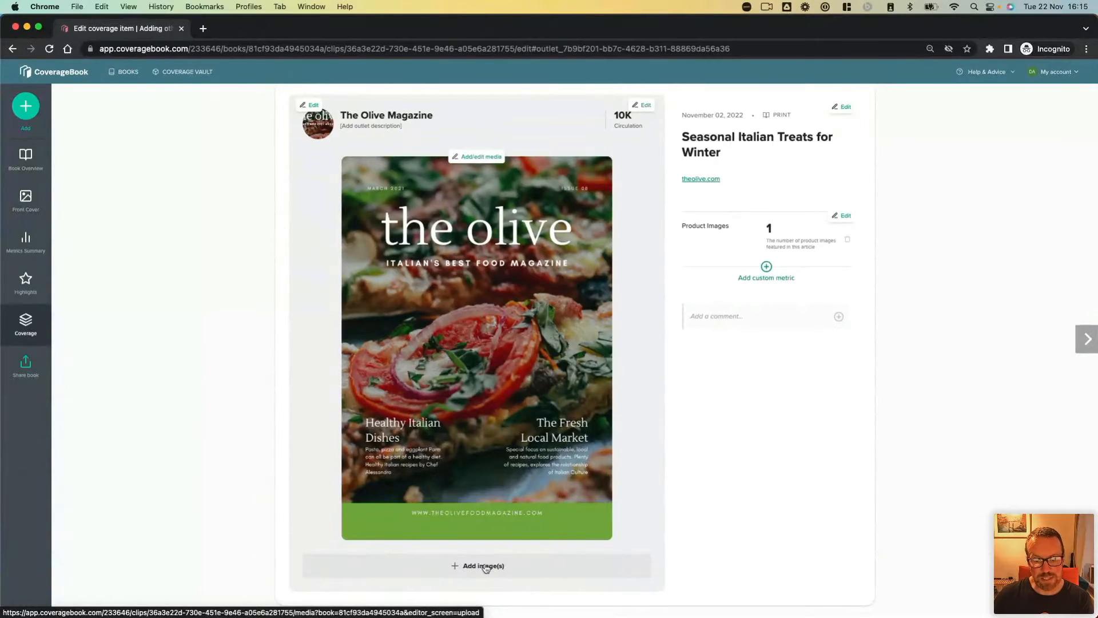
click(513, 566)
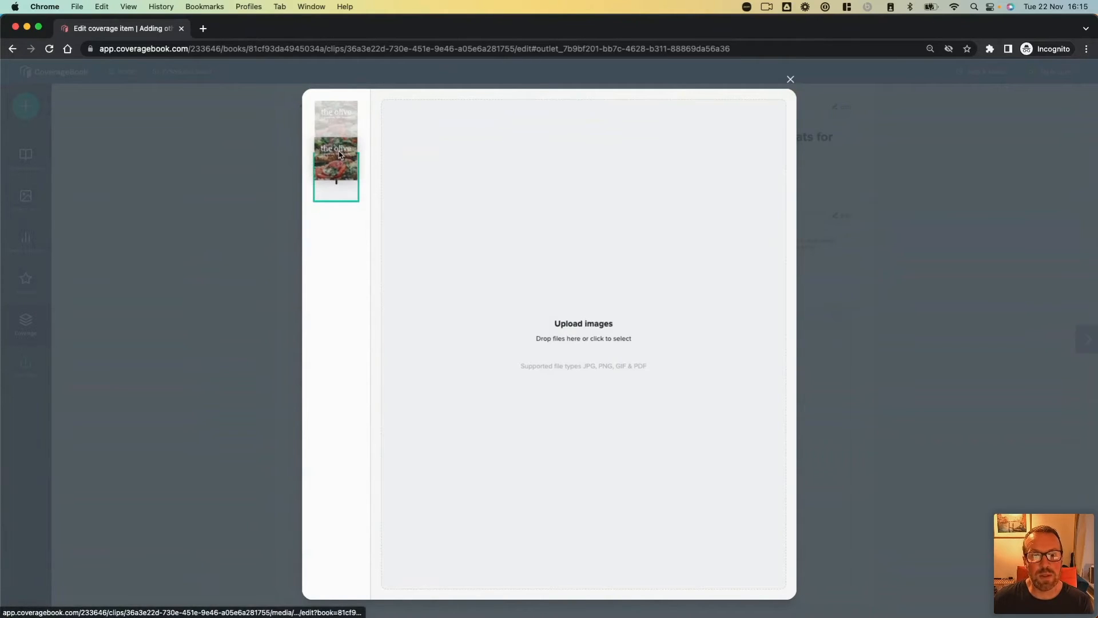
click(339, 123)
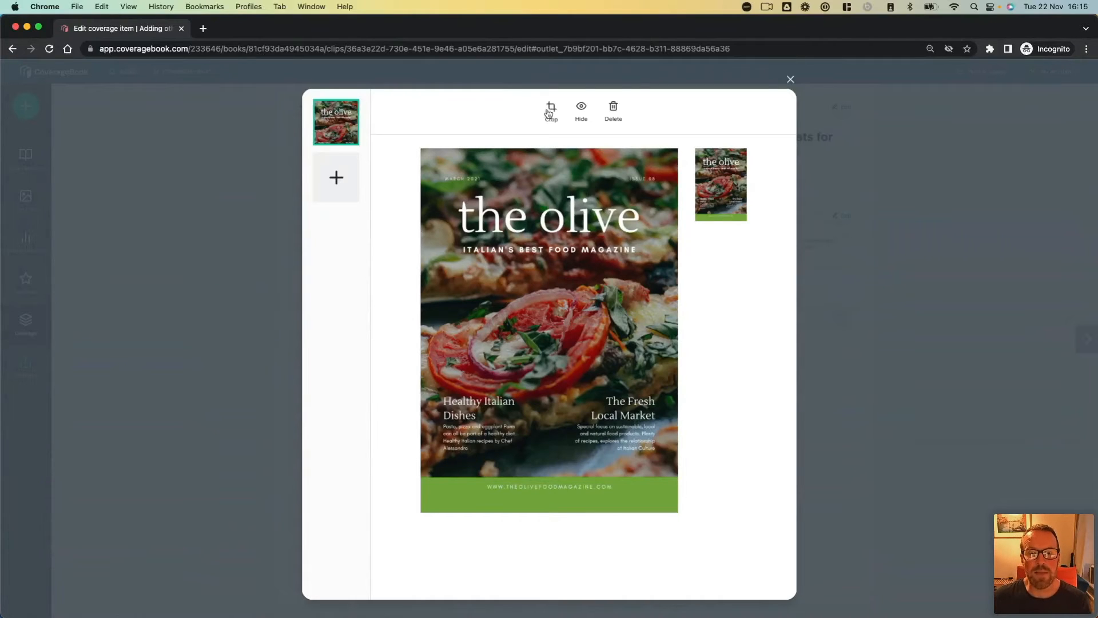
click(790, 80)
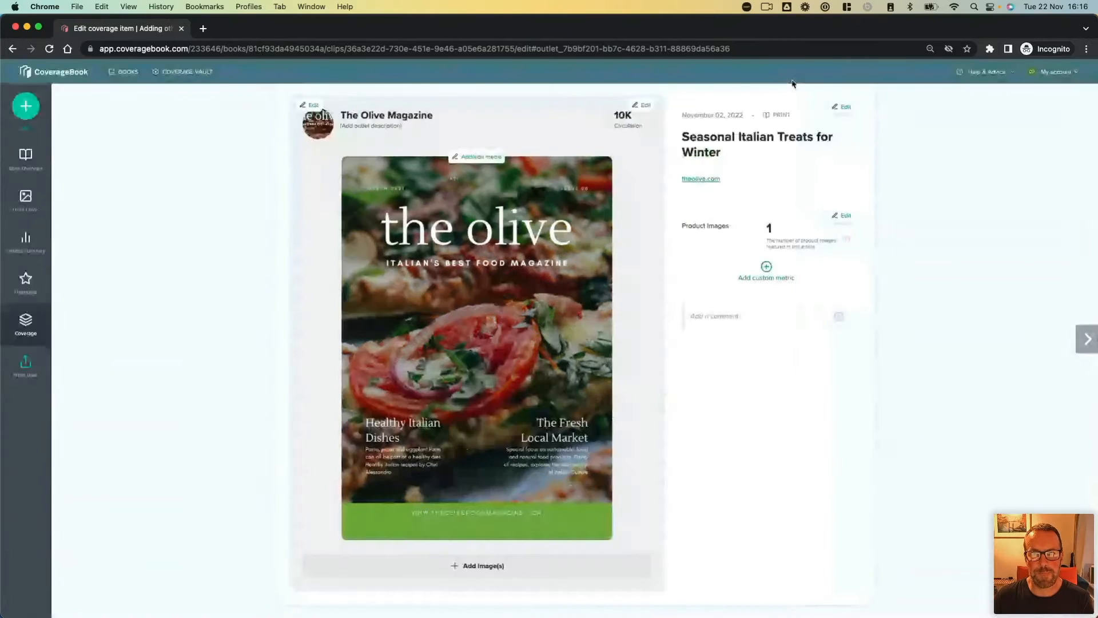
Step: Go to the book's Broadcast section and open the "Example video coverage" clip for editing
click(27, 154)
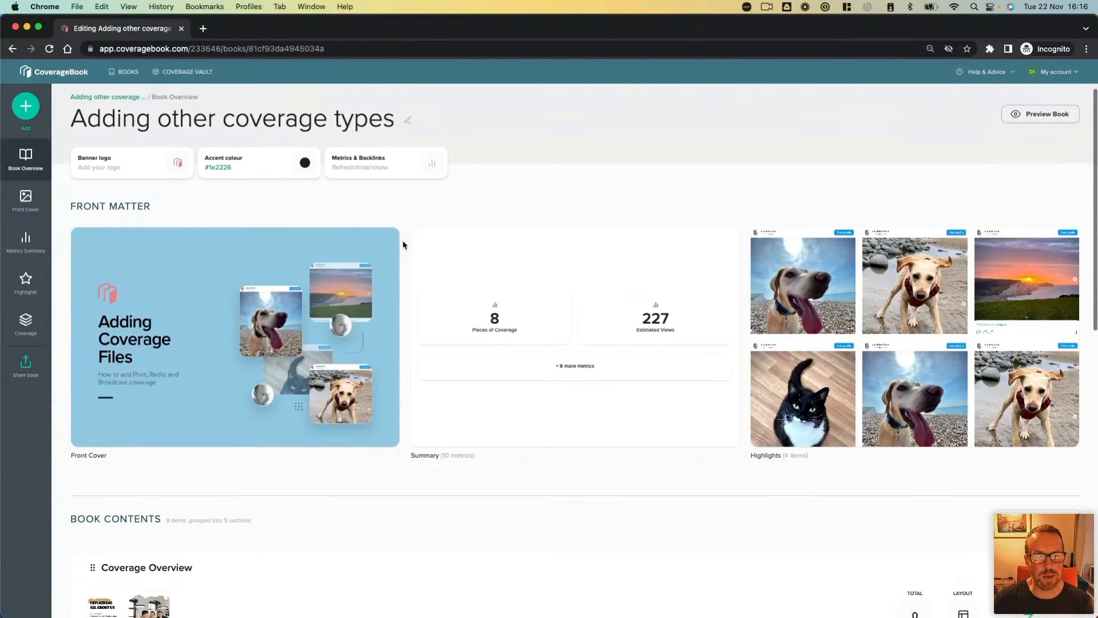
scroll(402, 245, down, 7)
scroll(404, 246, down, 4)
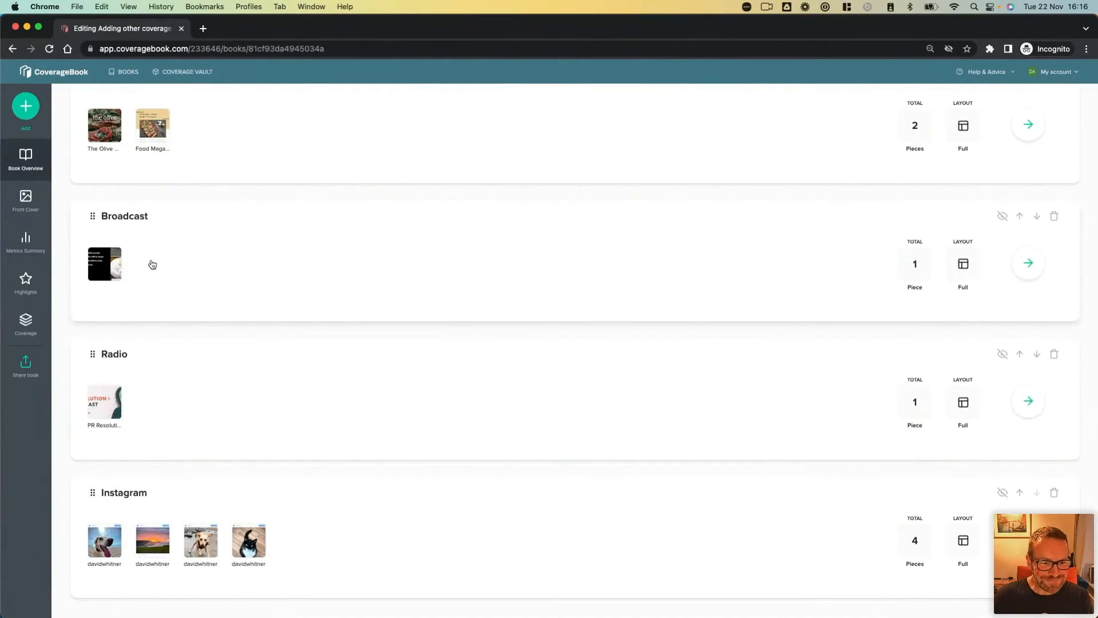
click(162, 271)
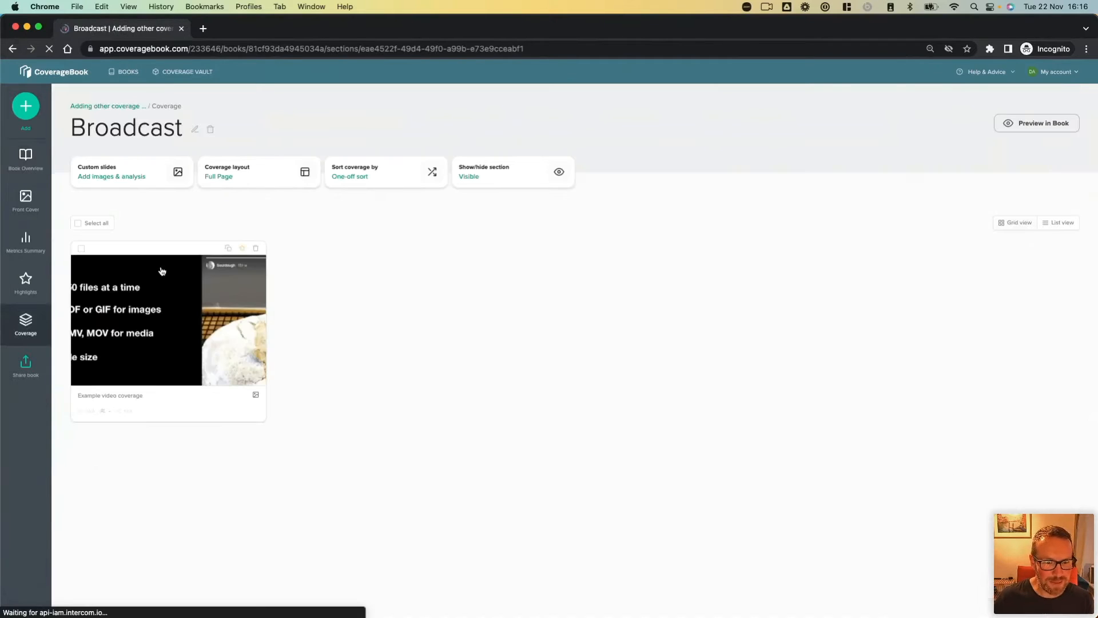
click(175, 319)
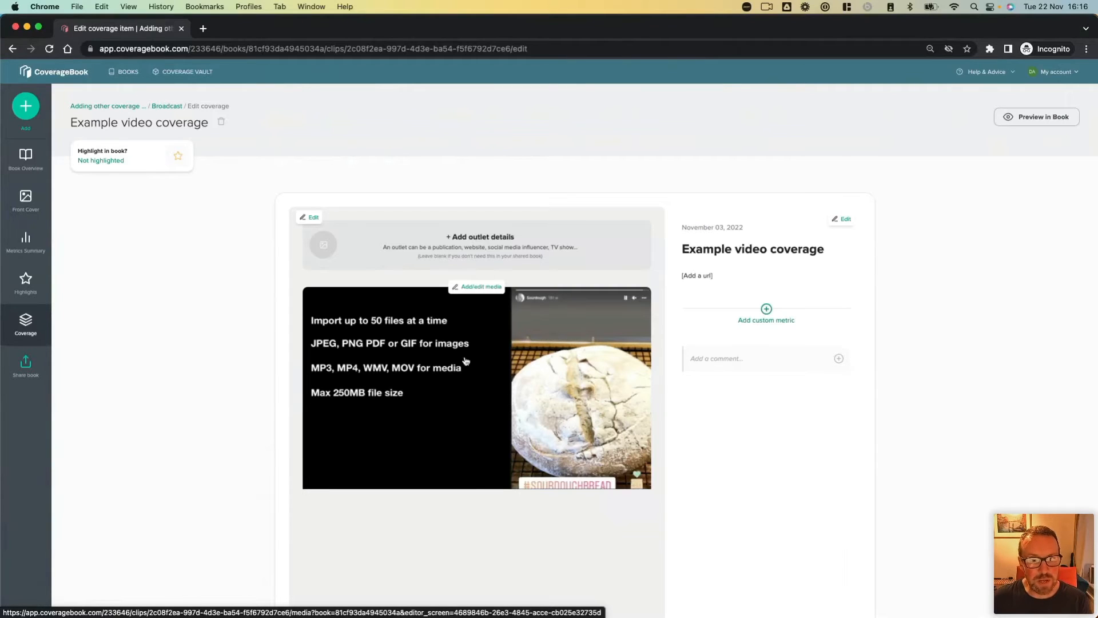
Step: Look up "Examply TV" among the account's saved outlets for the video clip, and close the outlet details
click(485, 251)
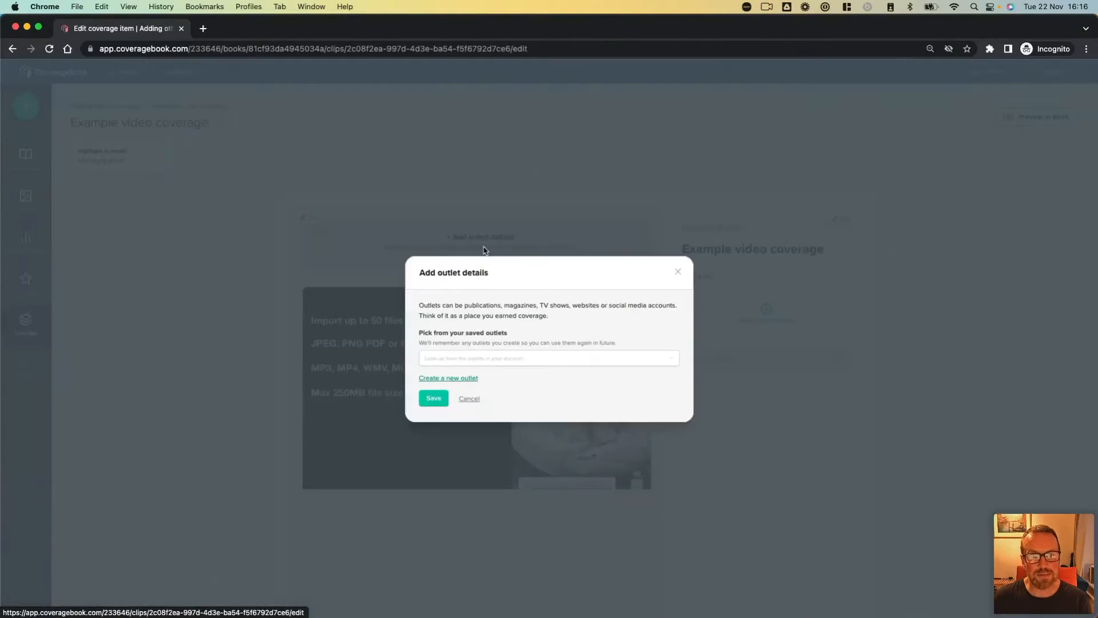
click(459, 361)
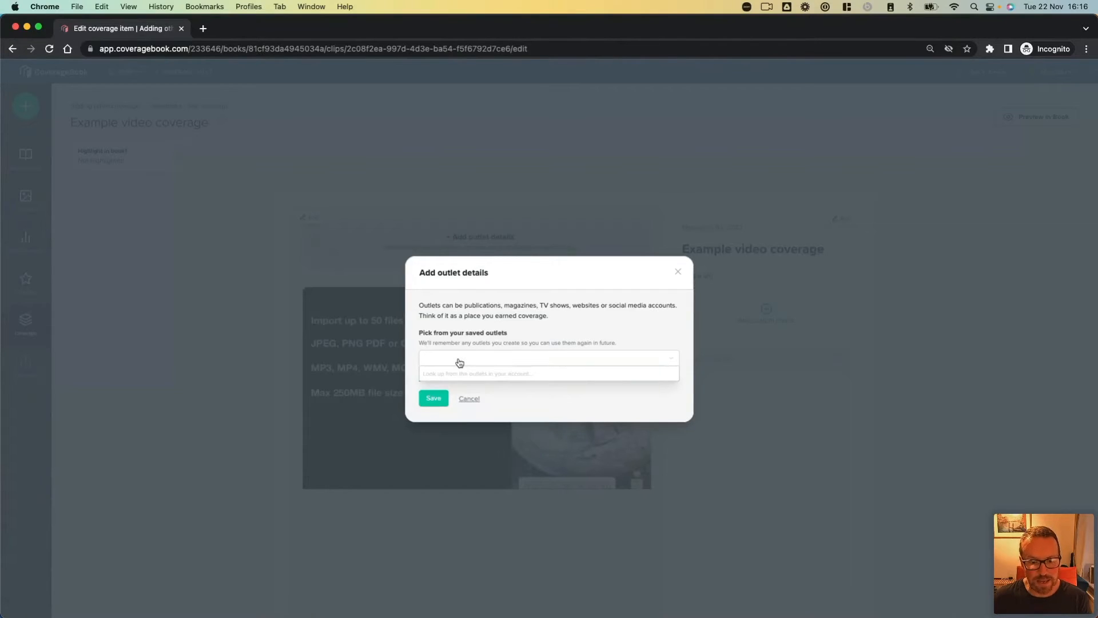
text(exm)
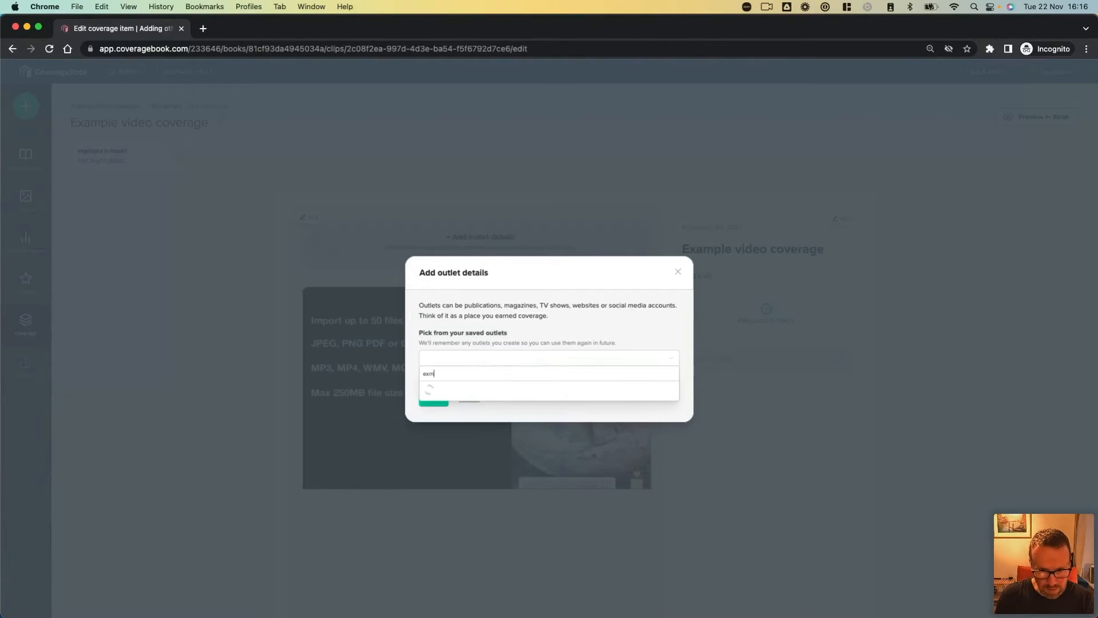
text(ply tv)
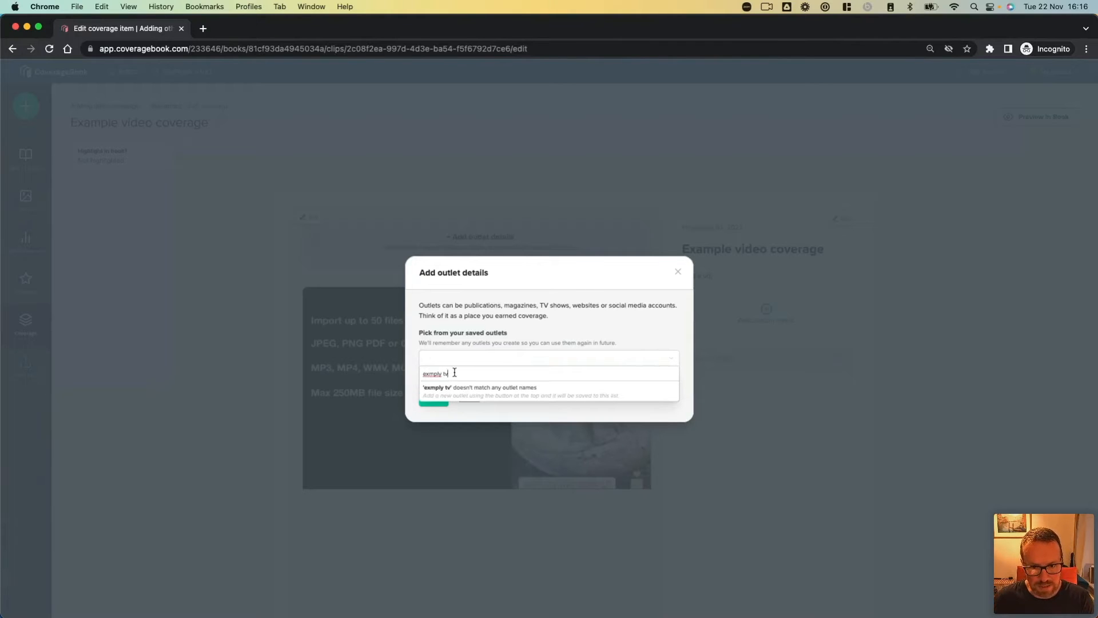
drag(449, 373, 422, 372)
text(Exam)
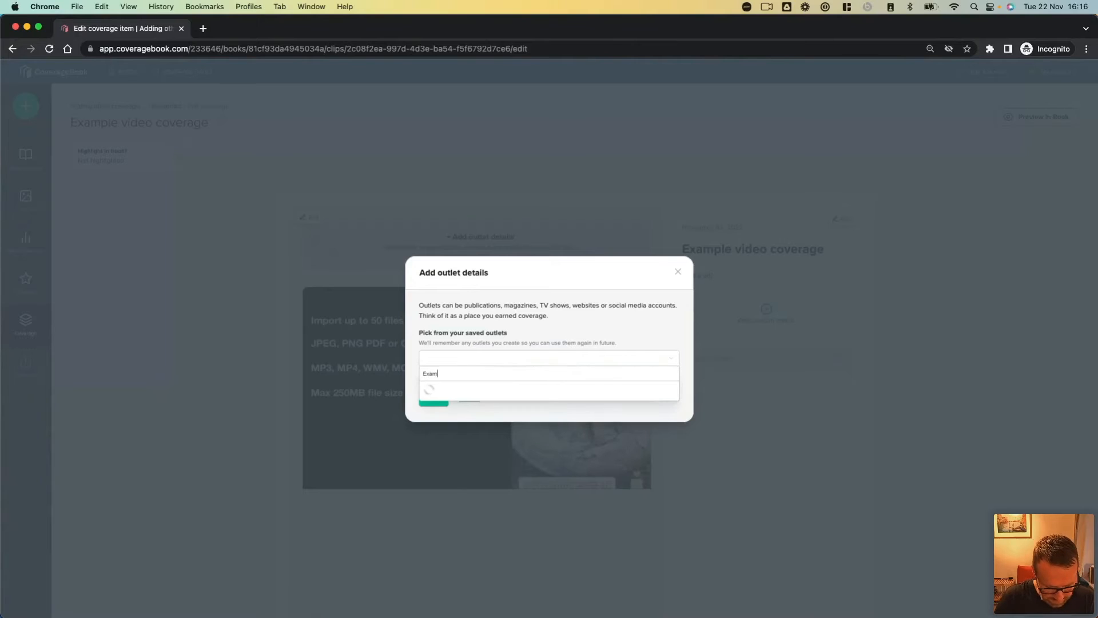
text(ply TV)
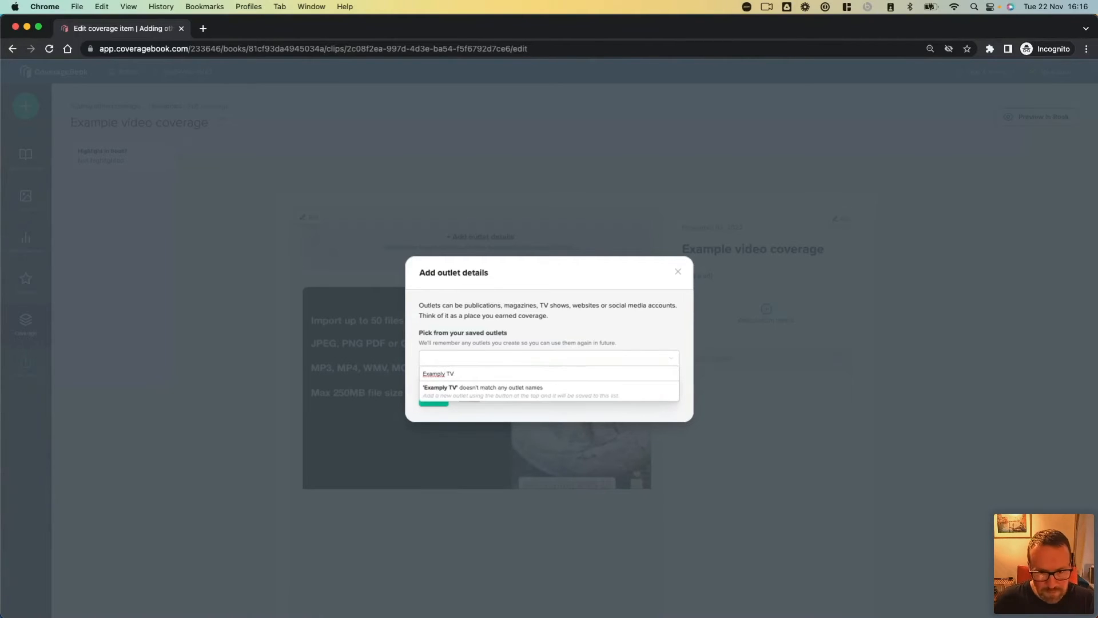
click(679, 272)
click(678, 273)
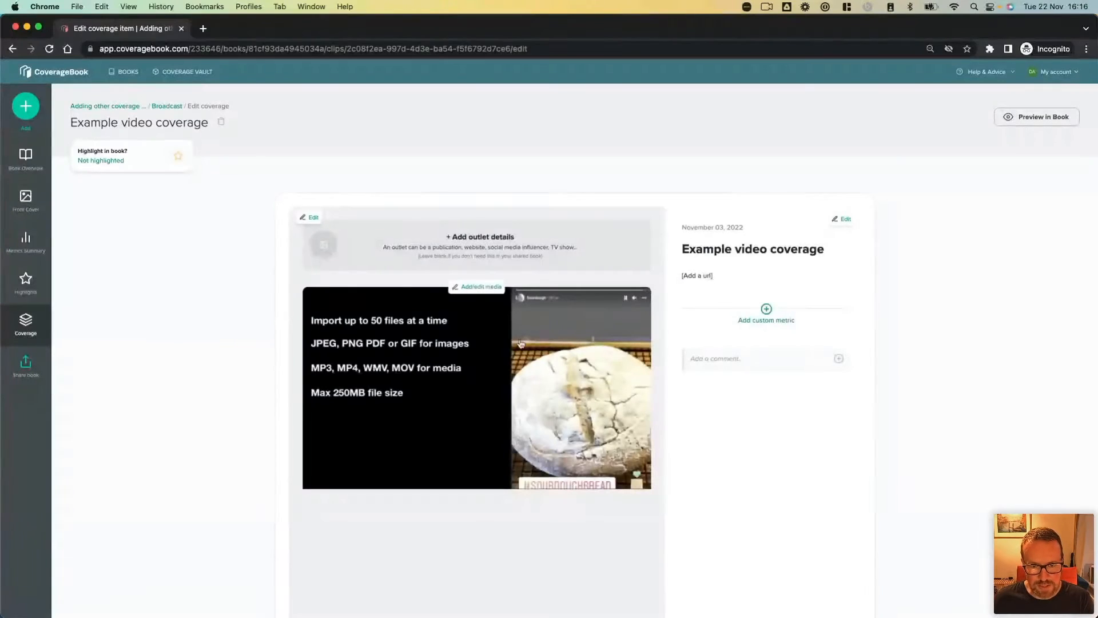
Step: Create a new outlet in the TV category named "Examply TV" for the video clip and set its audience to 6520
click(480, 240)
click(449, 378)
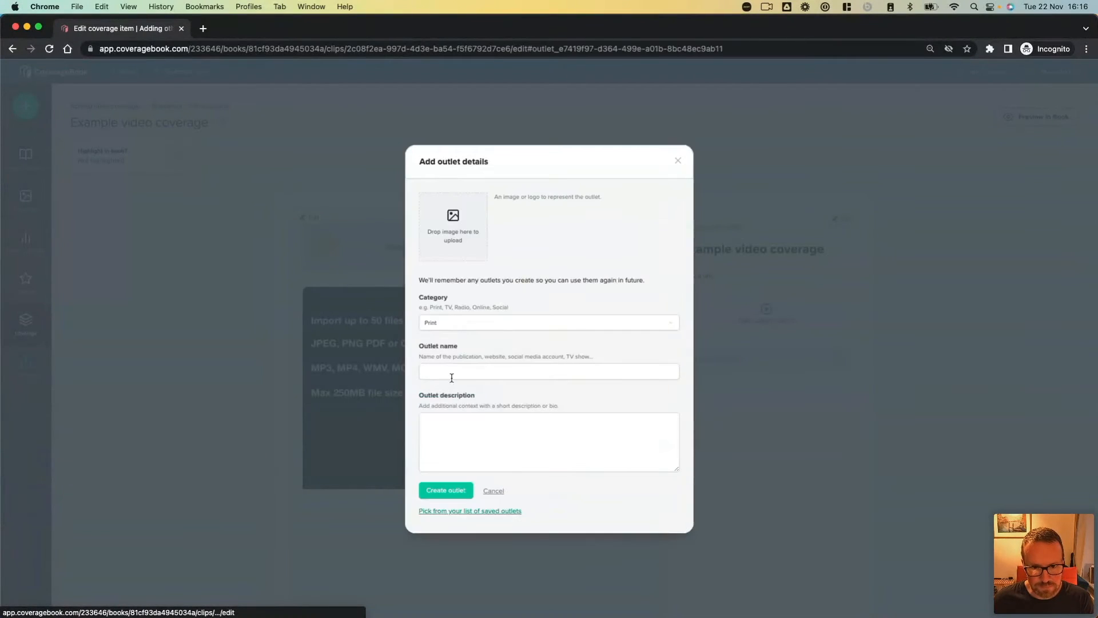
click(457, 321)
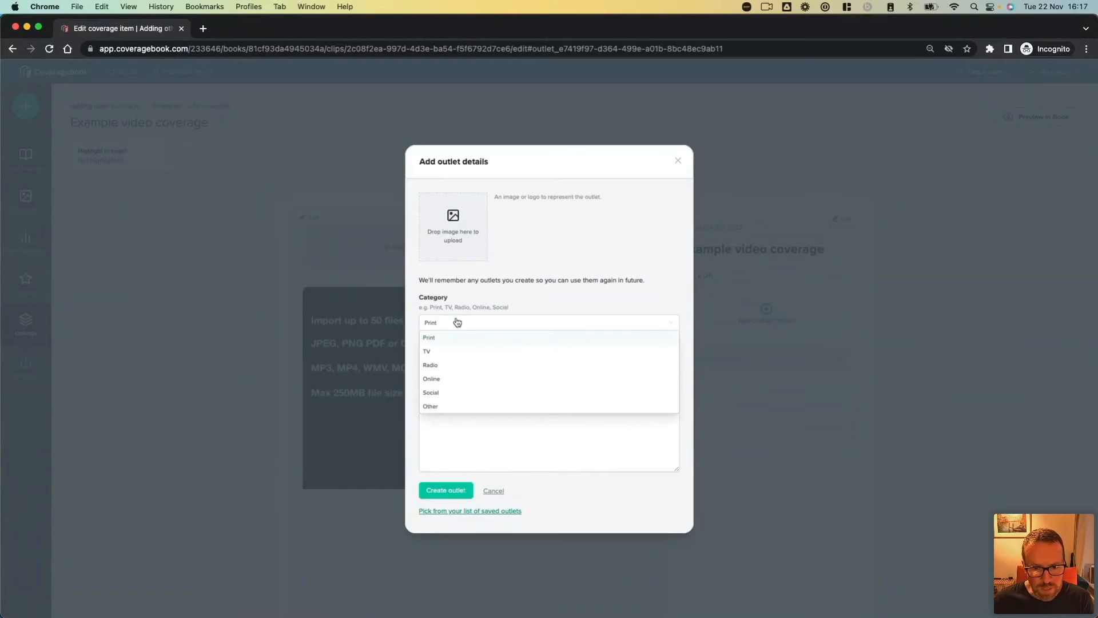
click(456, 350)
click(450, 369)
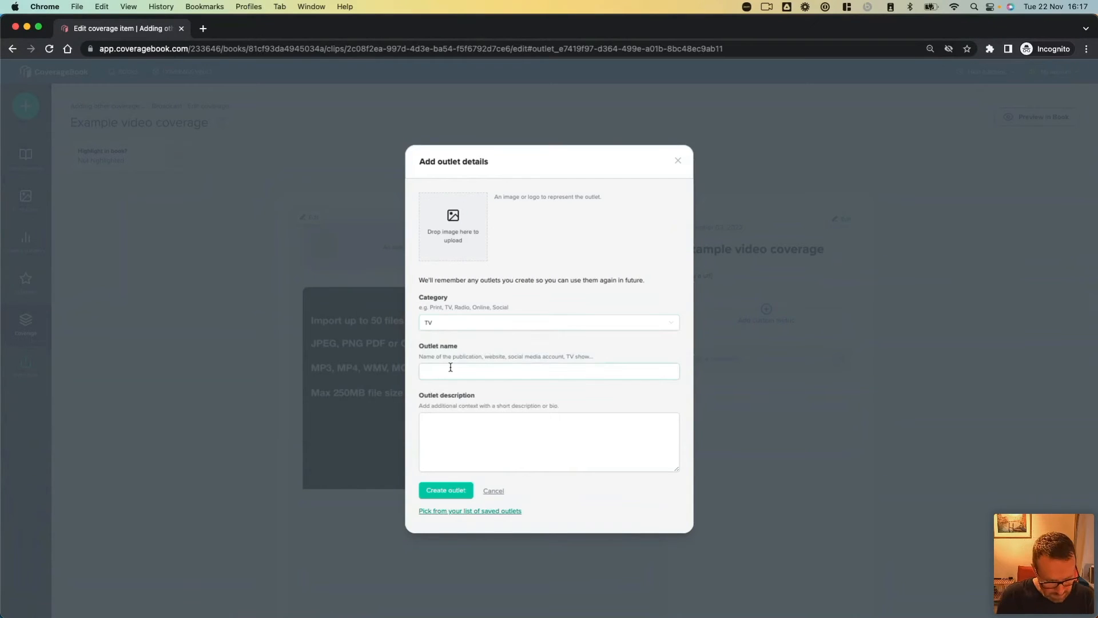
text(Examply TV)
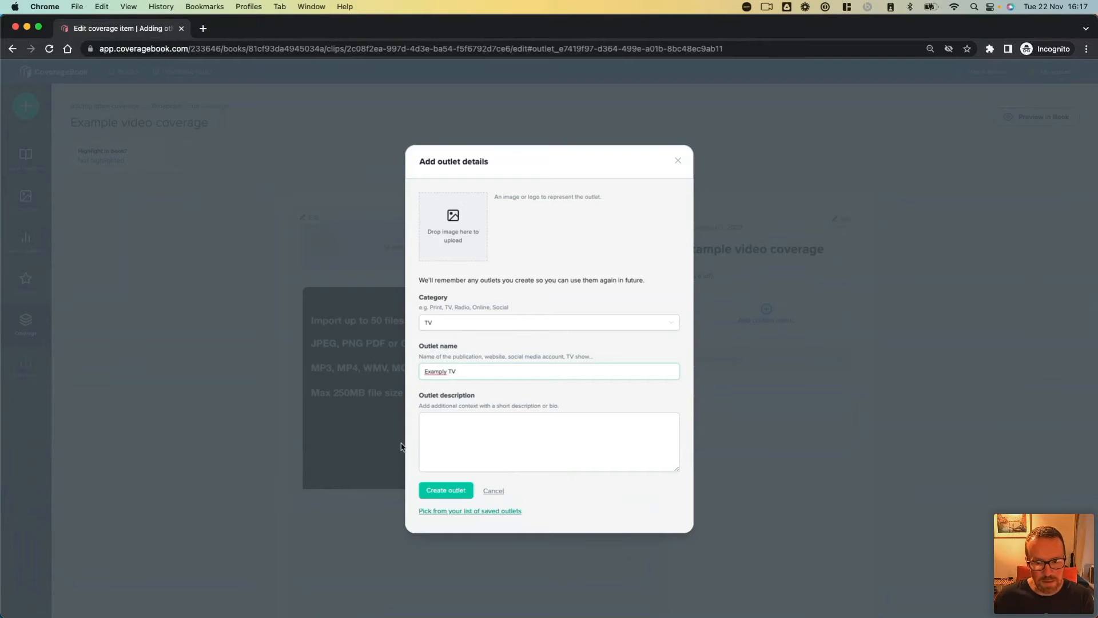
click(435, 490)
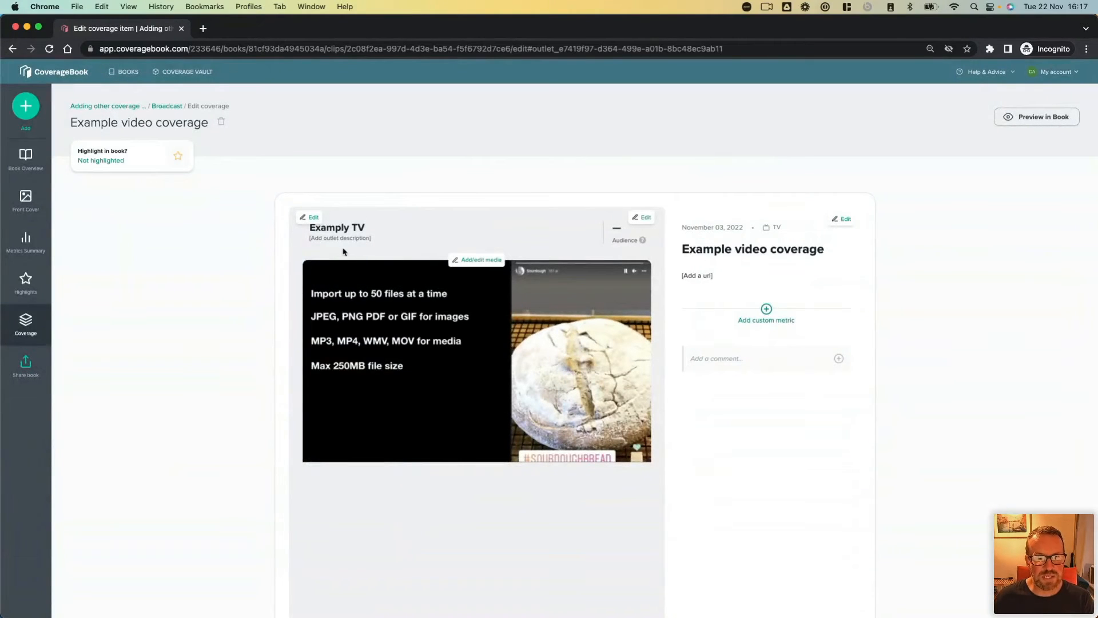
click(619, 234)
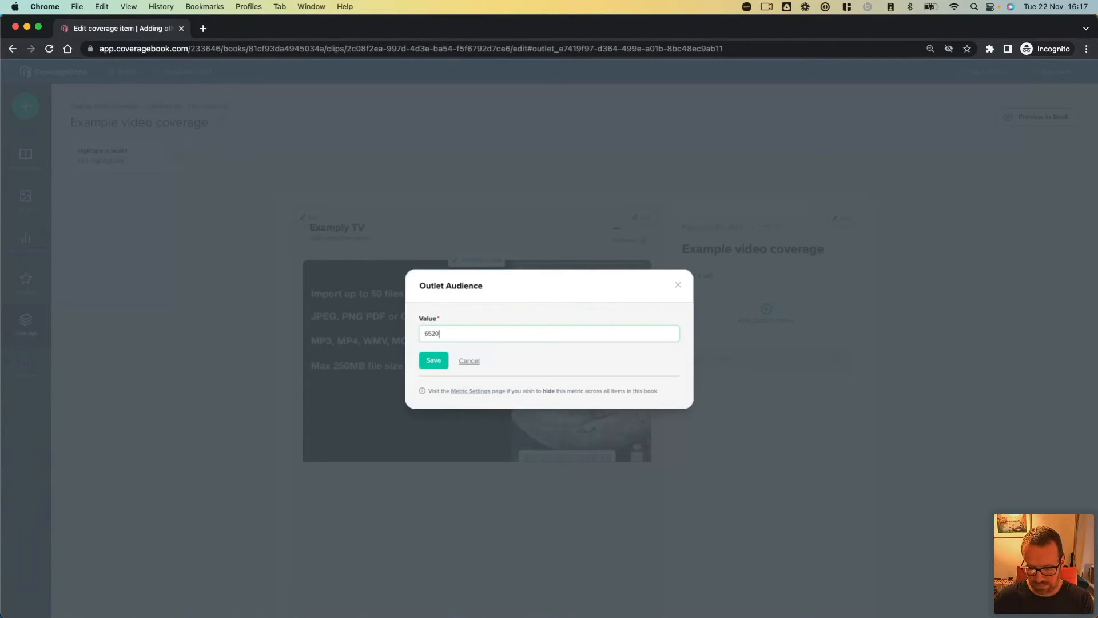
click(433, 359)
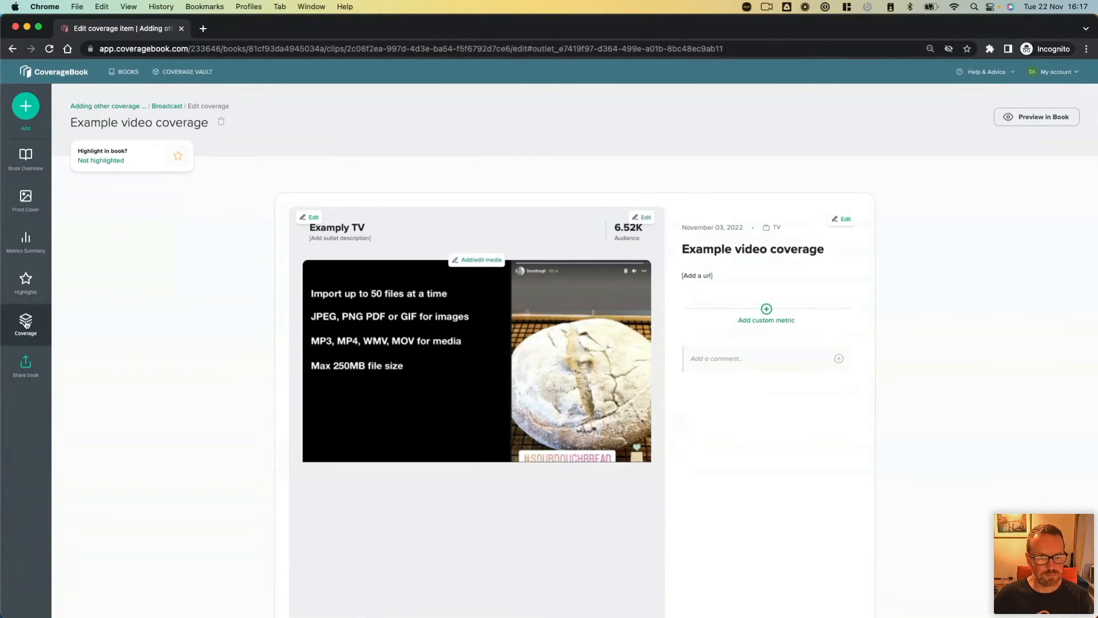
Step: Go to the book's Radio section and open the "Resolution Podcast" clip to view its details
mouse_move(25, 323)
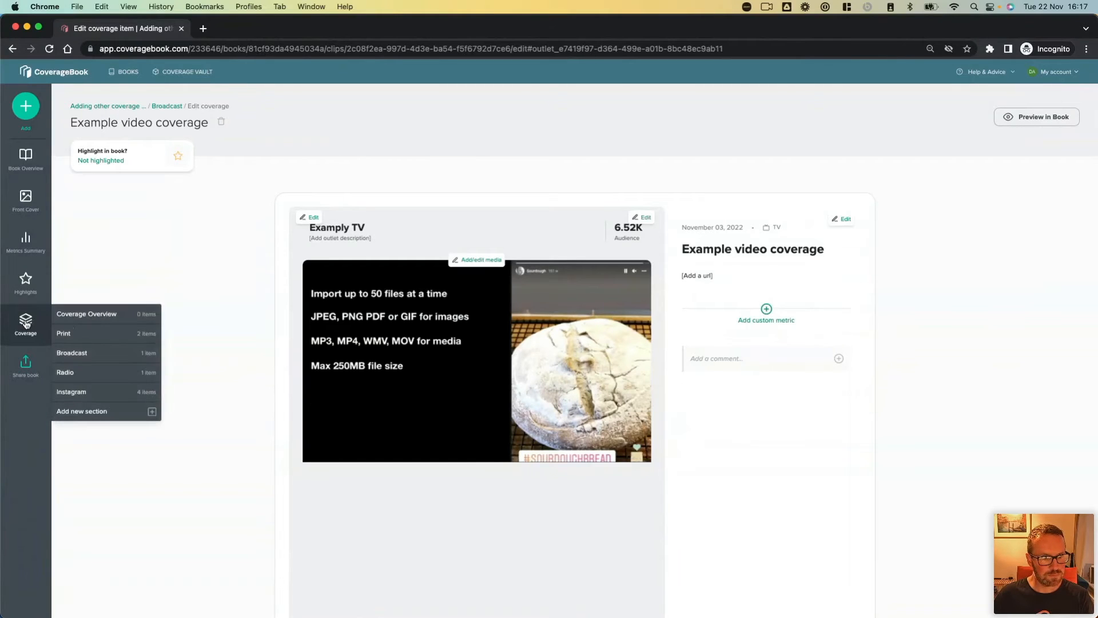
click(116, 377)
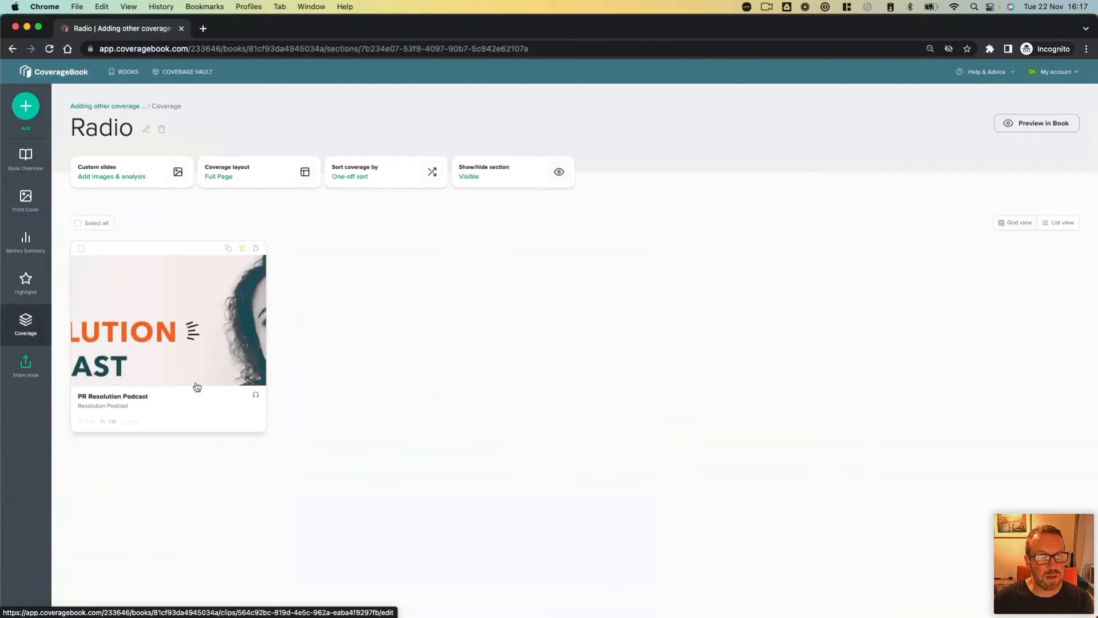
click(191, 377)
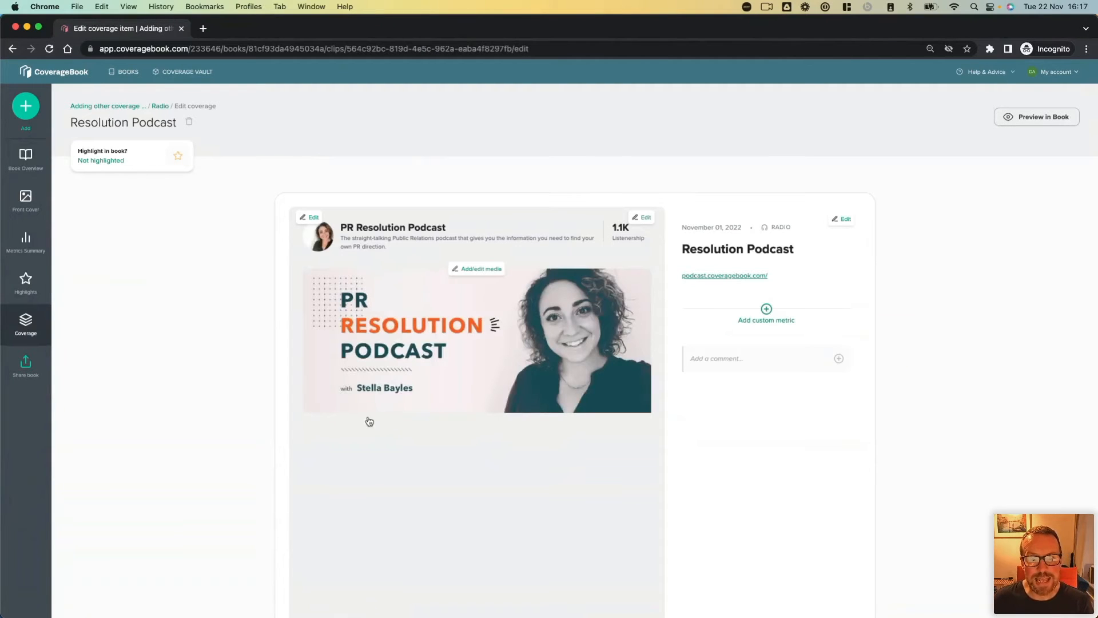
scroll(408, 446, down, 3)
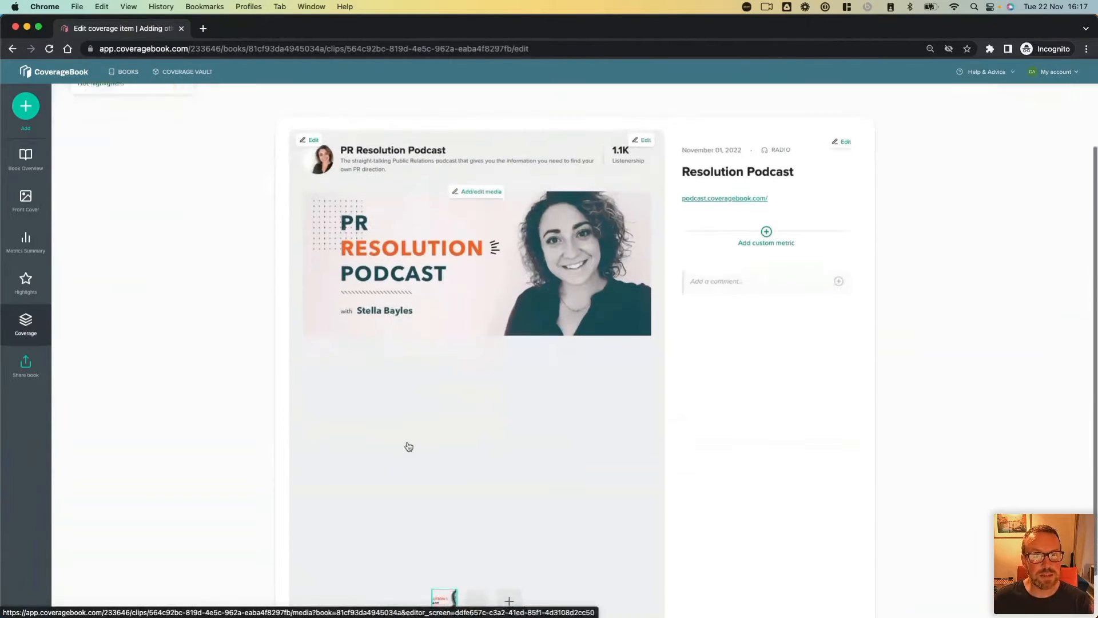
scroll(408, 446, up, 1)
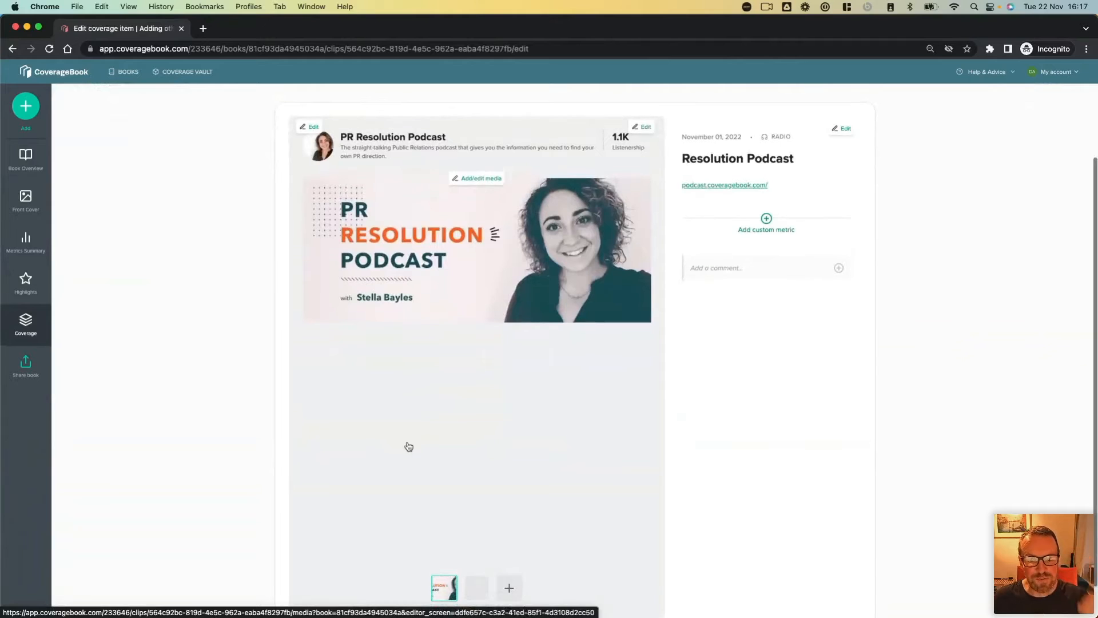
scroll(408, 446, up, 2)
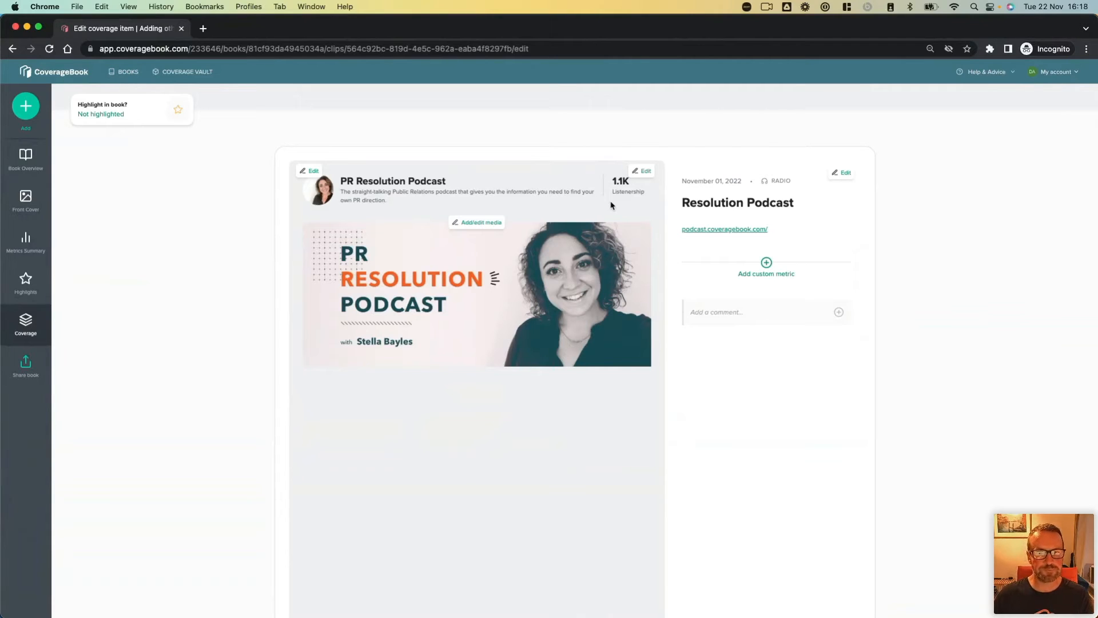
scroll(212, 269, down, 2)
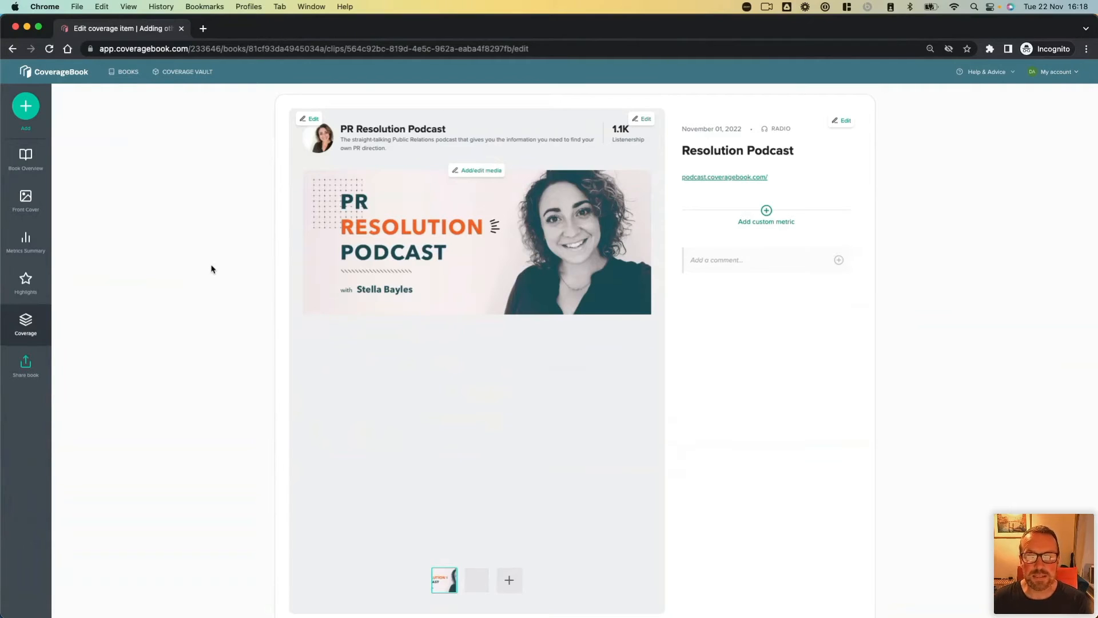
Step: Open the book's metrics summary and check which Audiences metrics can be included, leaving the selection unsaved
click(25, 243)
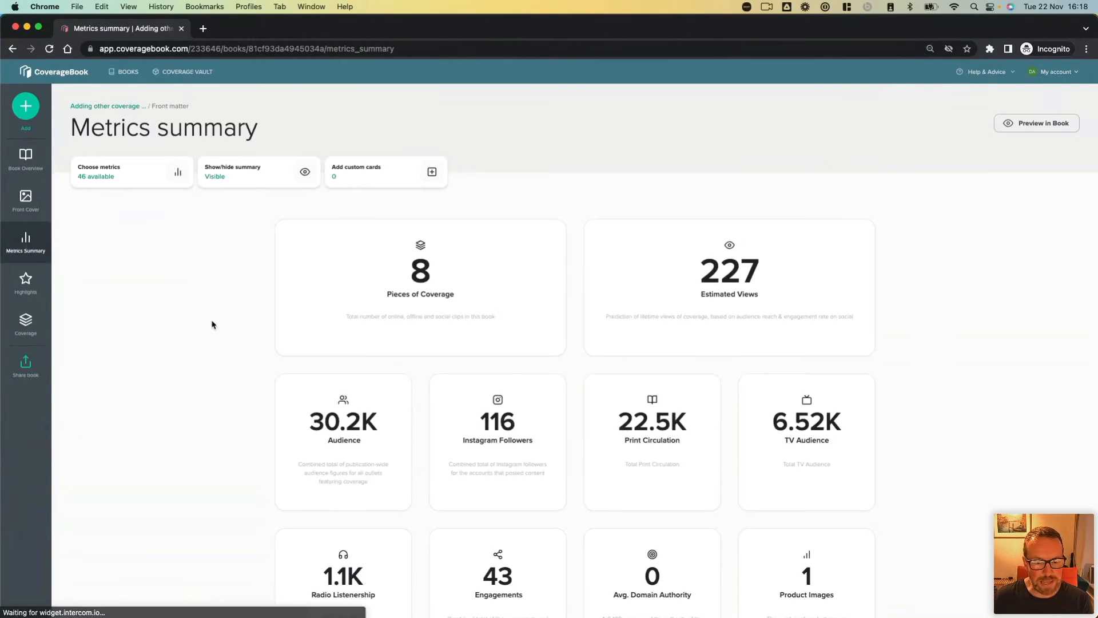
scroll(229, 361, down, 3)
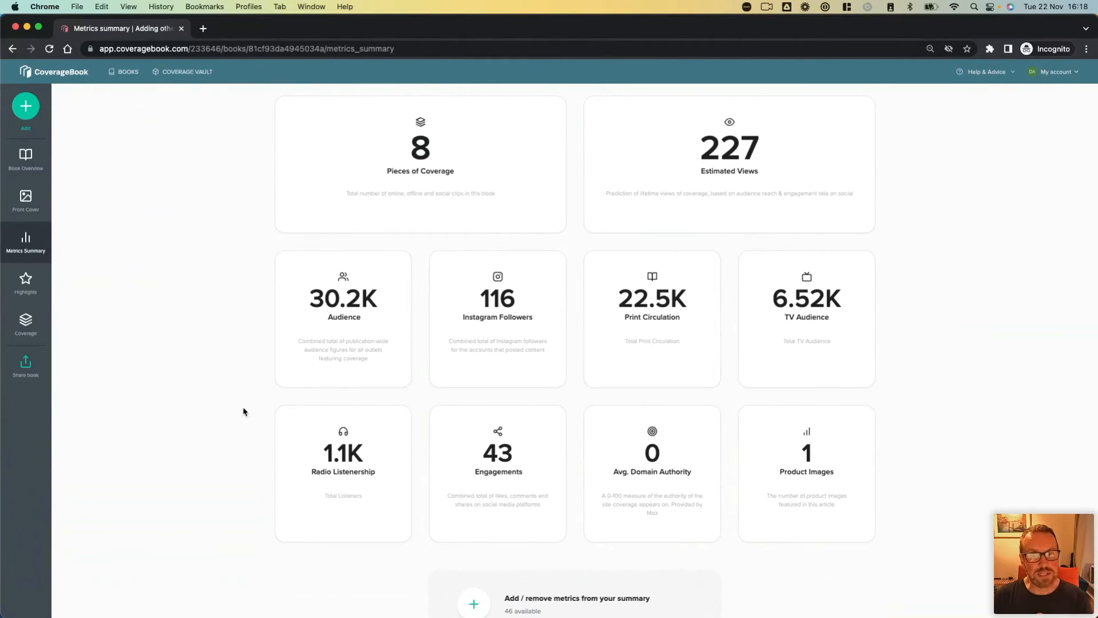
scroll(242, 410, up, 3)
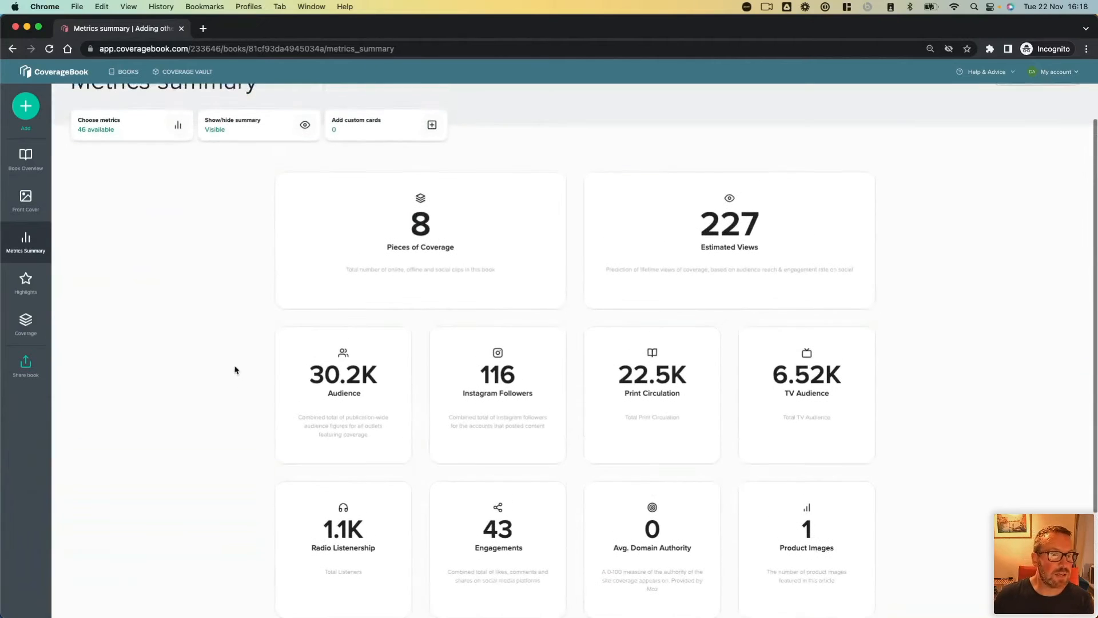
click(139, 131)
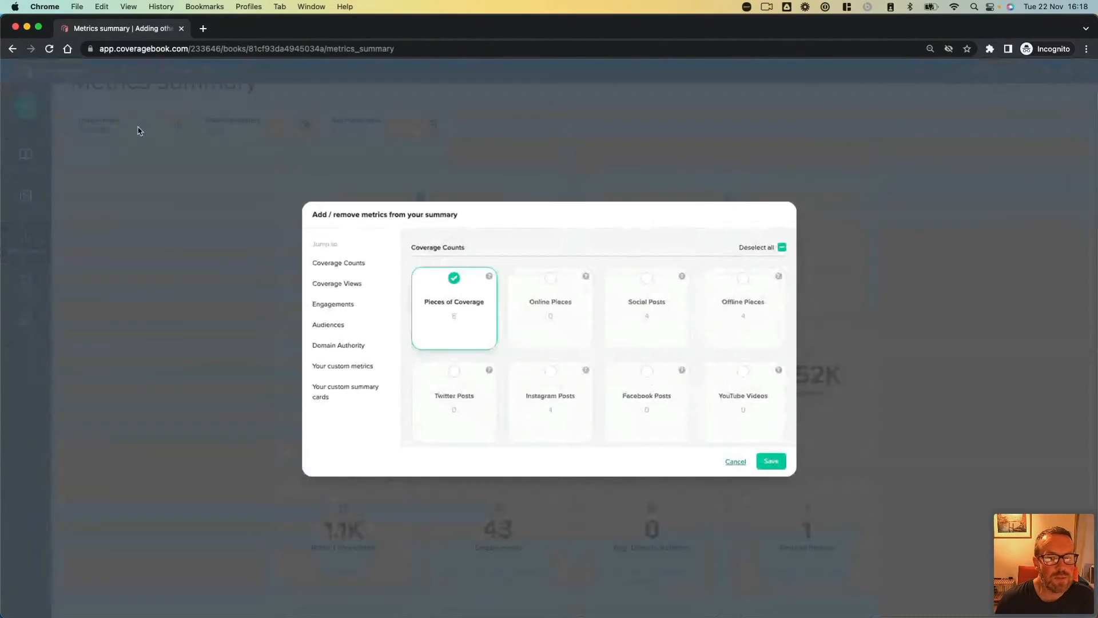
click(321, 323)
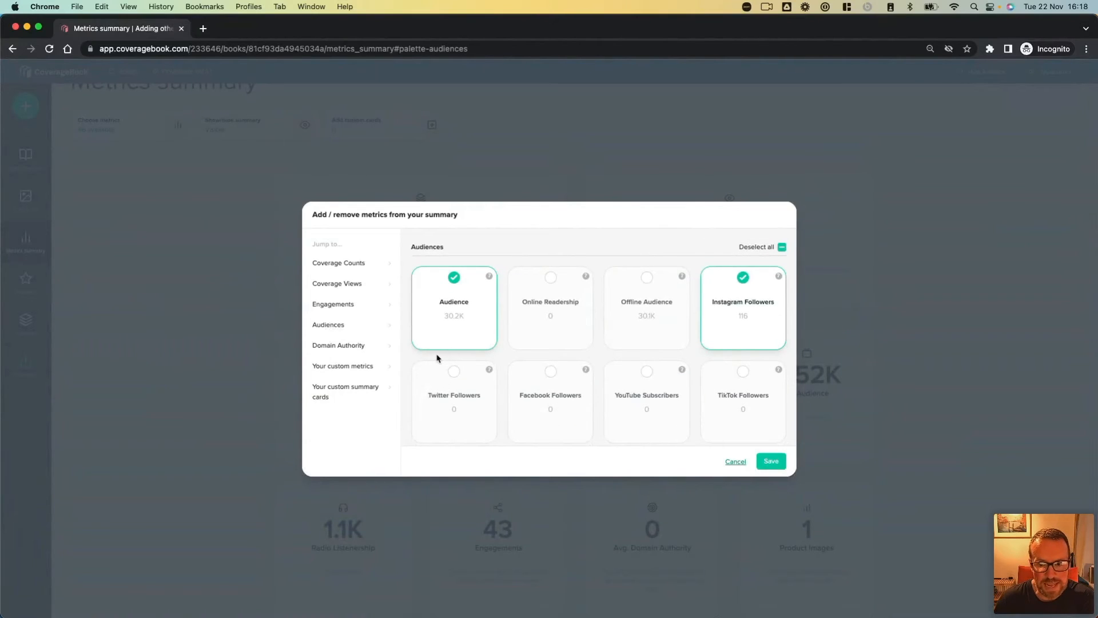
scroll(436, 358, down, 1)
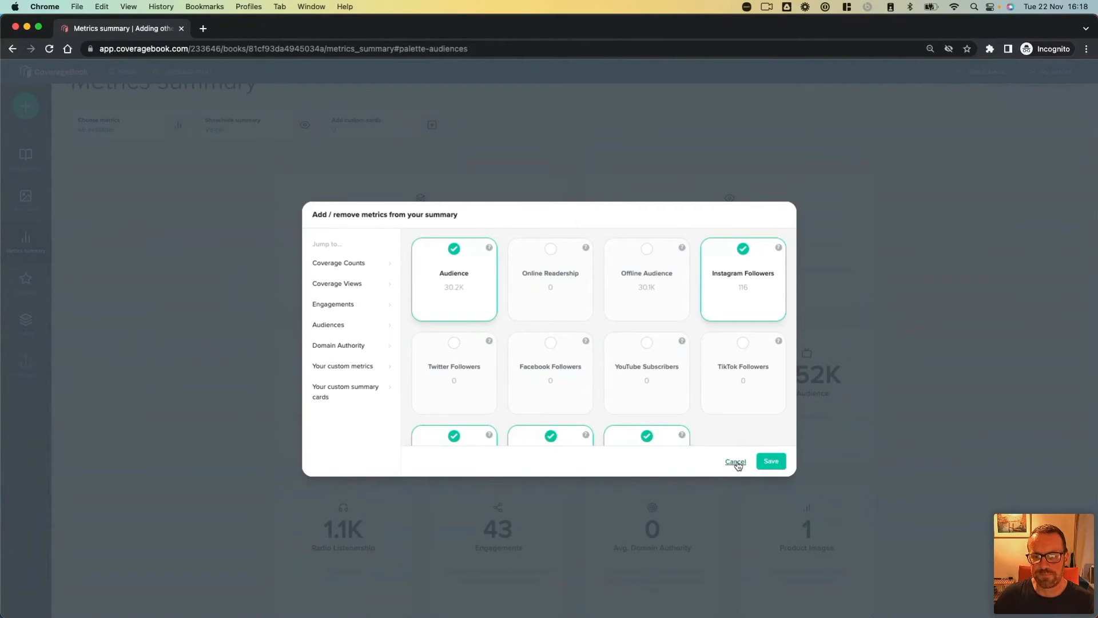
click(736, 462)
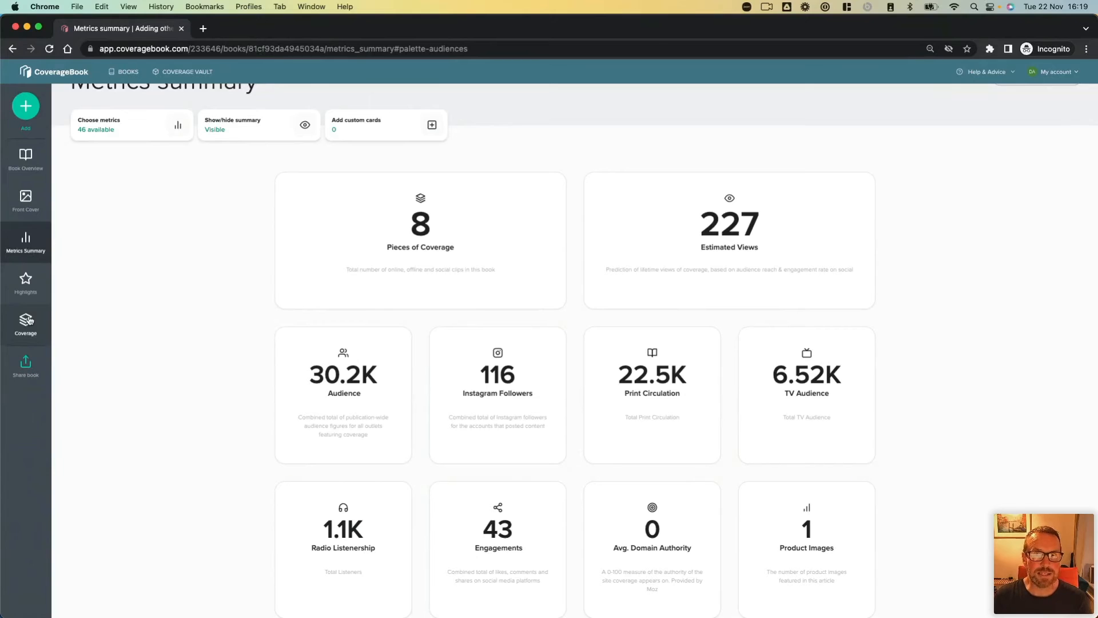
Step: Go to the book's Instagram section and start adding coverage by file upload
mouse_move(29, 320)
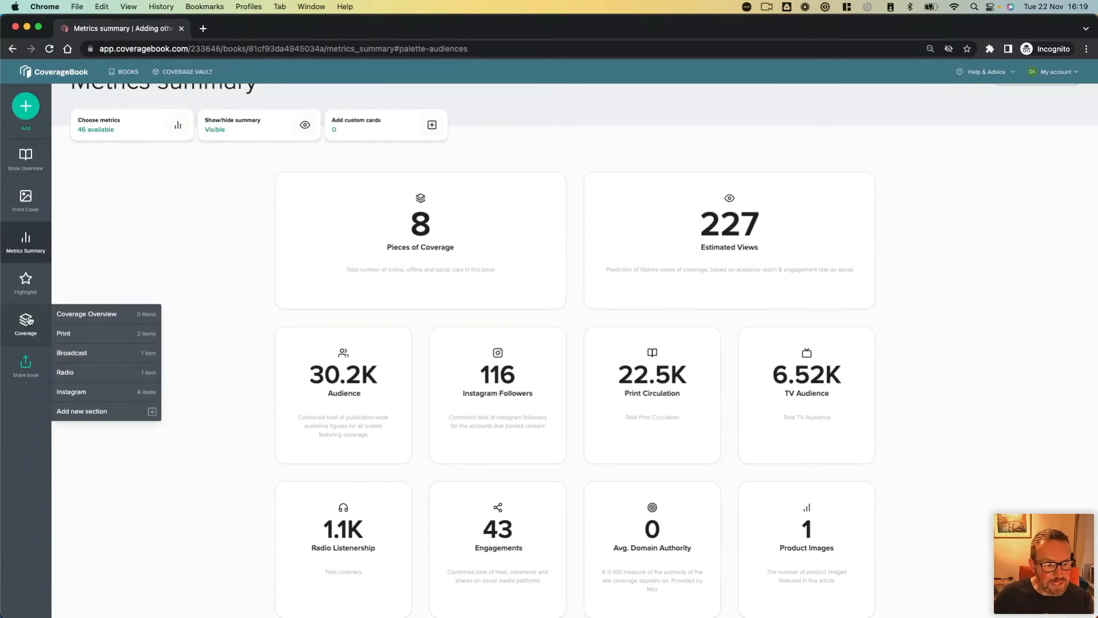
click(119, 394)
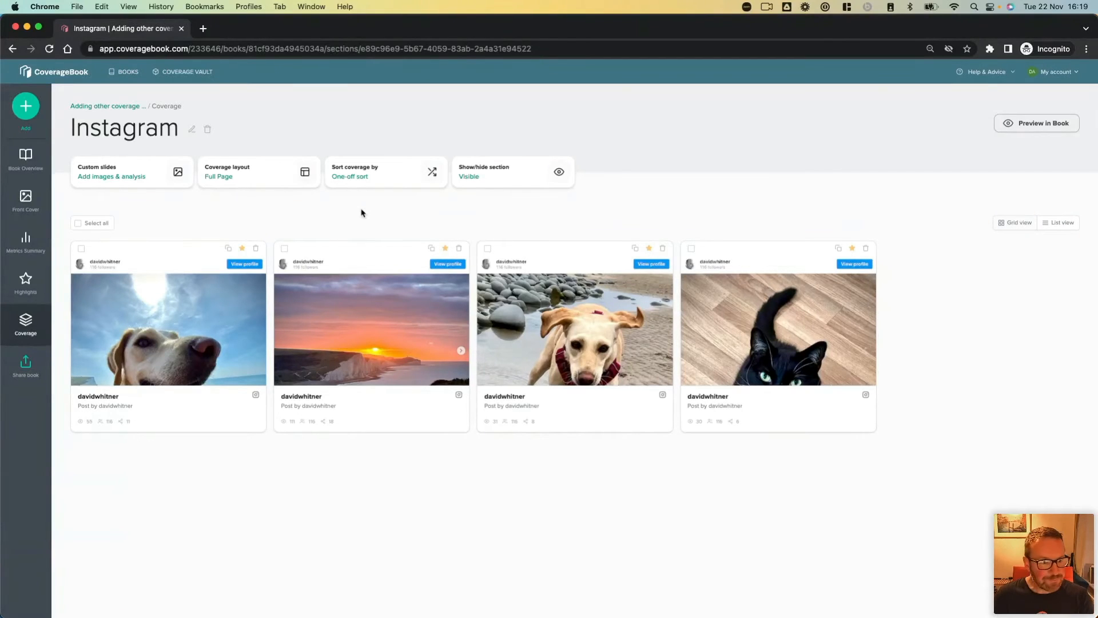
click(26, 108)
click(153, 153)
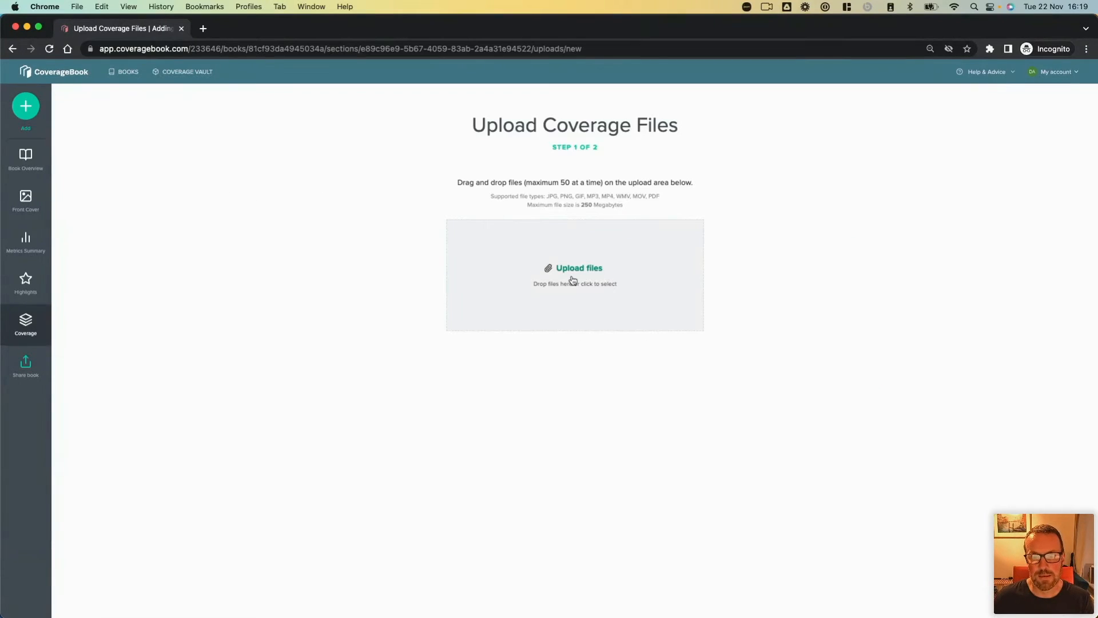
Step: Upload "IG Story - Sourdough.mp4" from the IG folder in the Desktop's Examples folder and create one clip in the Instagram section
click(573, 280)
click(379, 232)
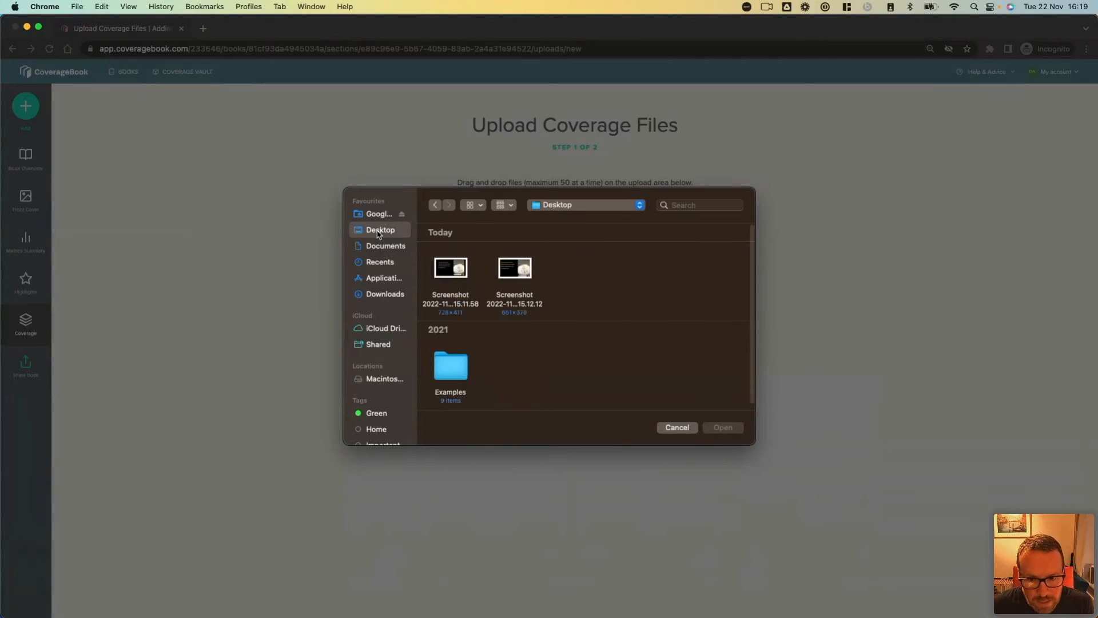
double_click(451, 361)
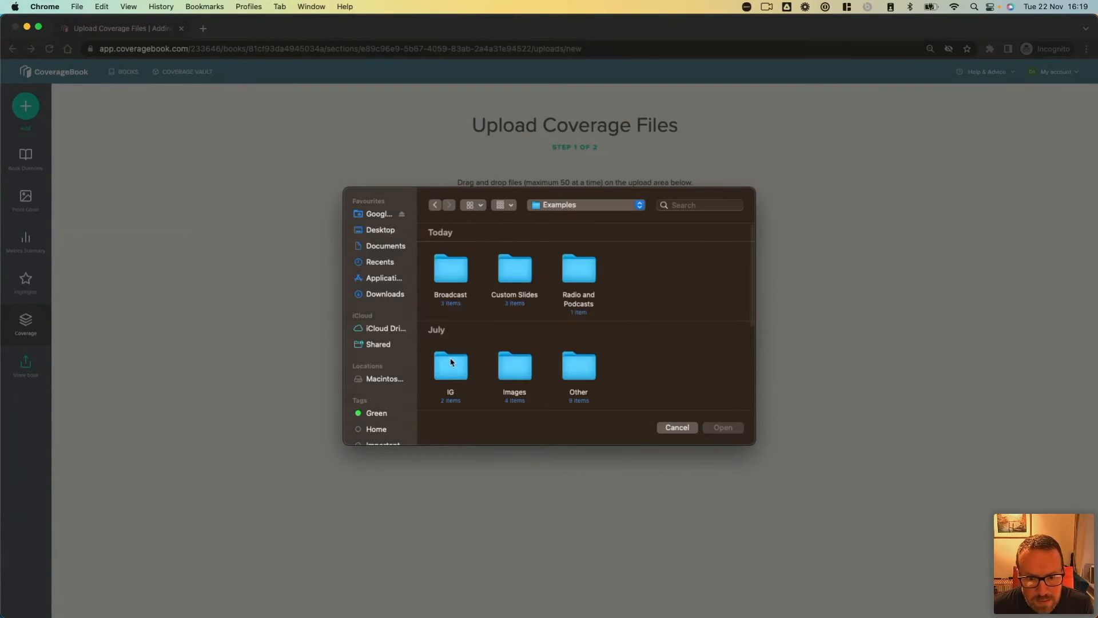
scroll(515, 320, down, 3)
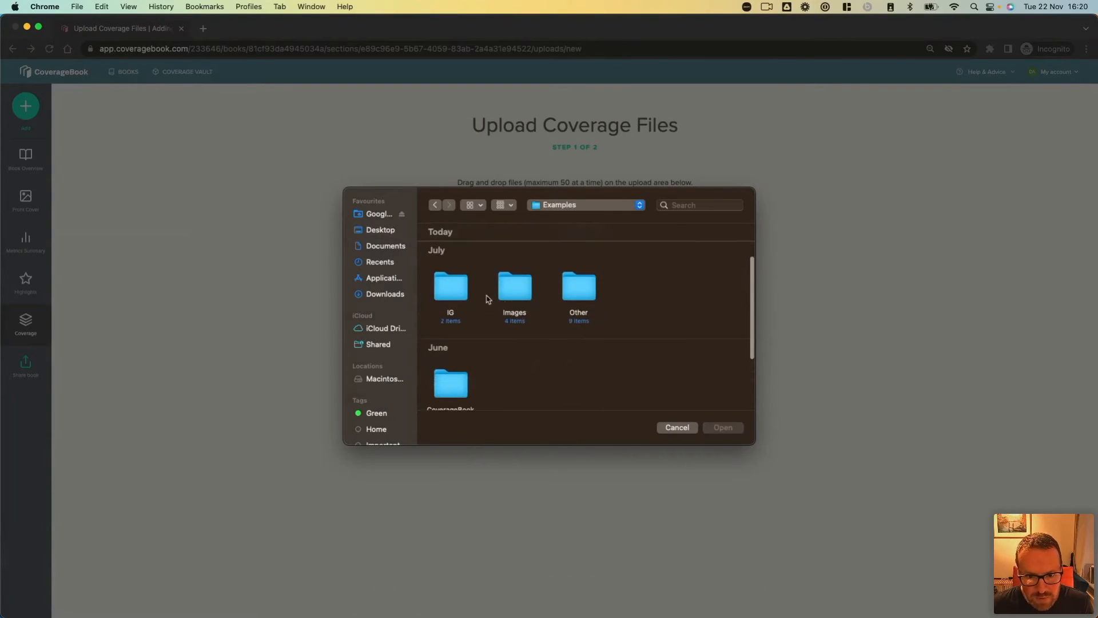
click(445, 293)
double_click(444, 292)
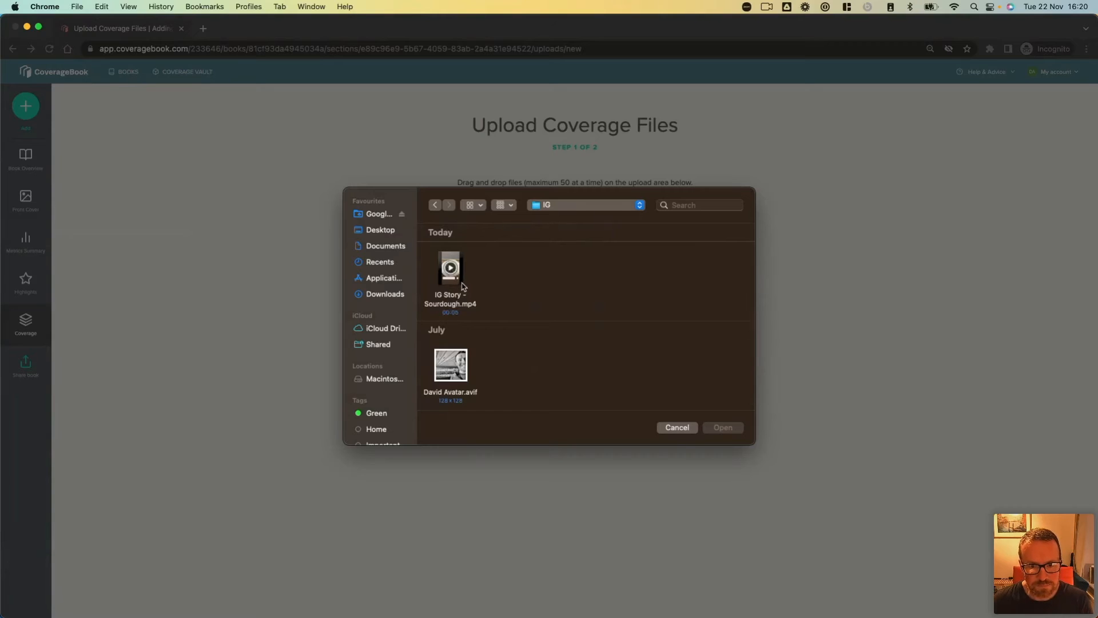
click(461, 287)
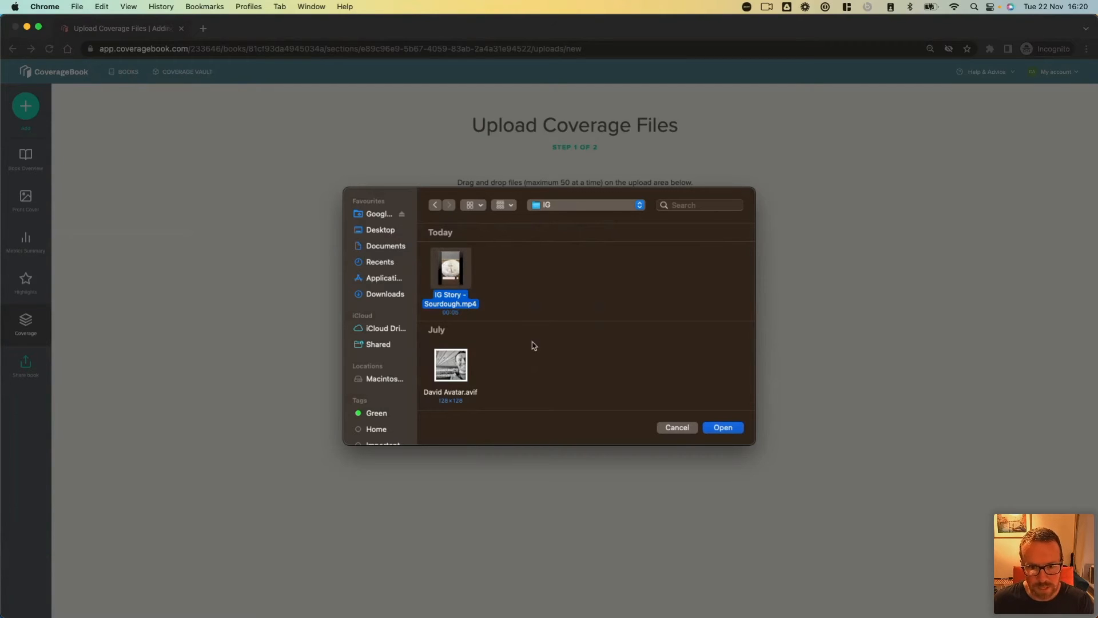
click(722, 428)
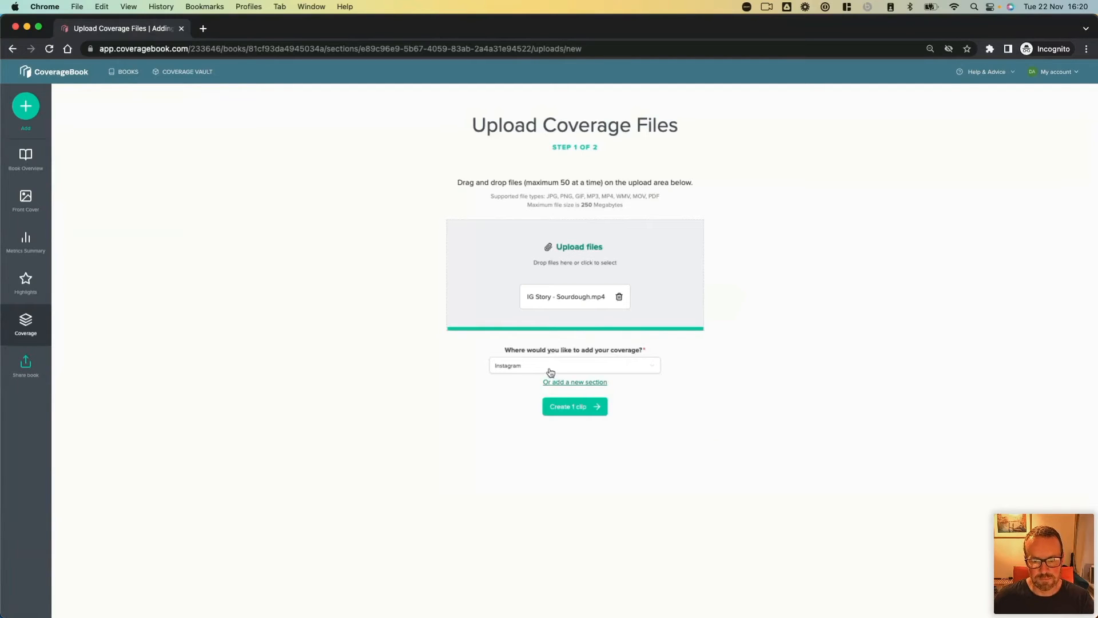
click(563, 408)
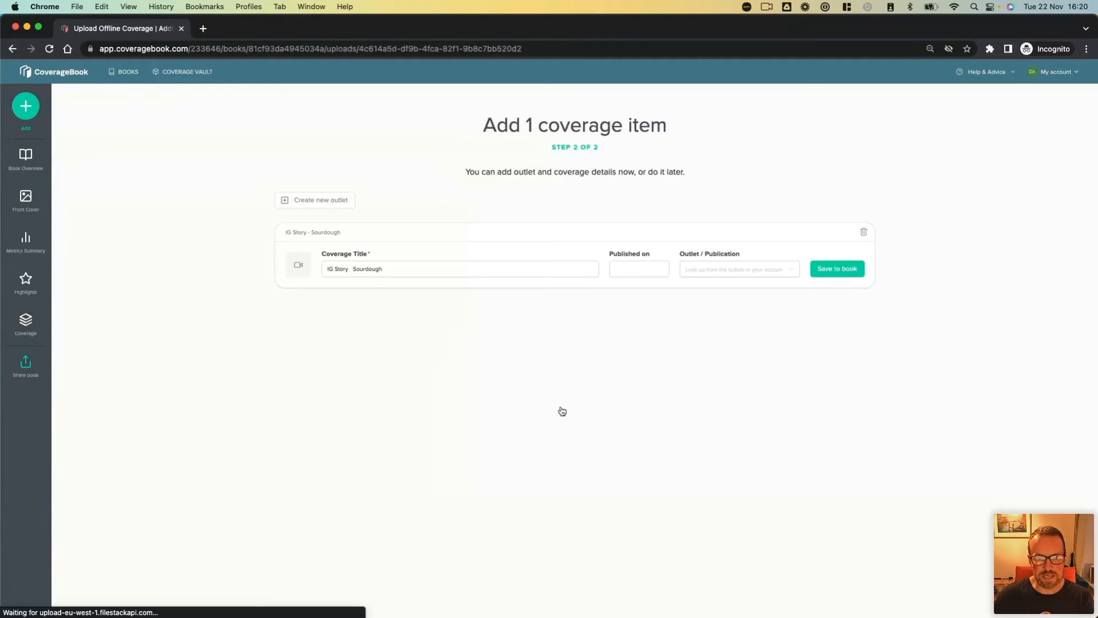
Step: Title the uploaded story clip "IG Story - Sourdough" and set its publication date to 9 Nov 2022
click(348, 268)
key(BackSpace)
text(-)
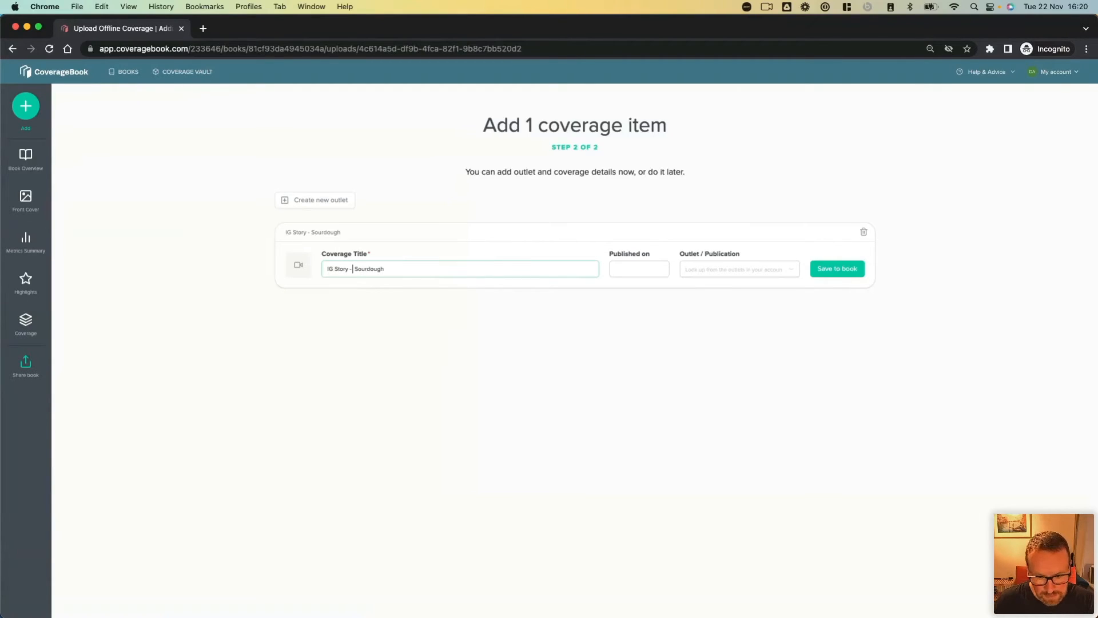
click(659, 269)
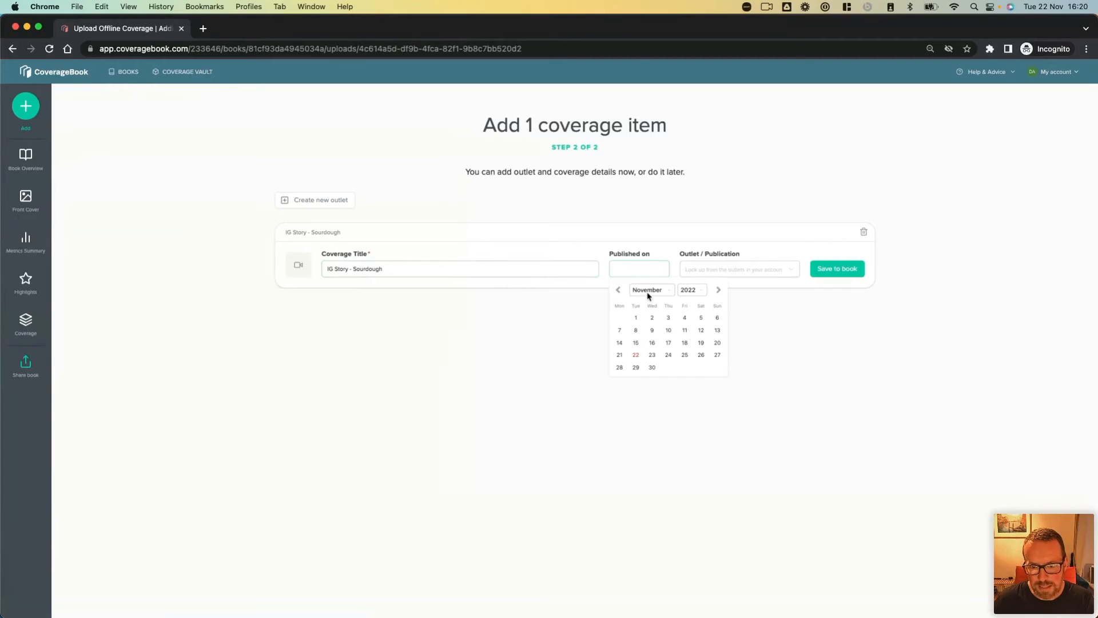
click(653, 331)
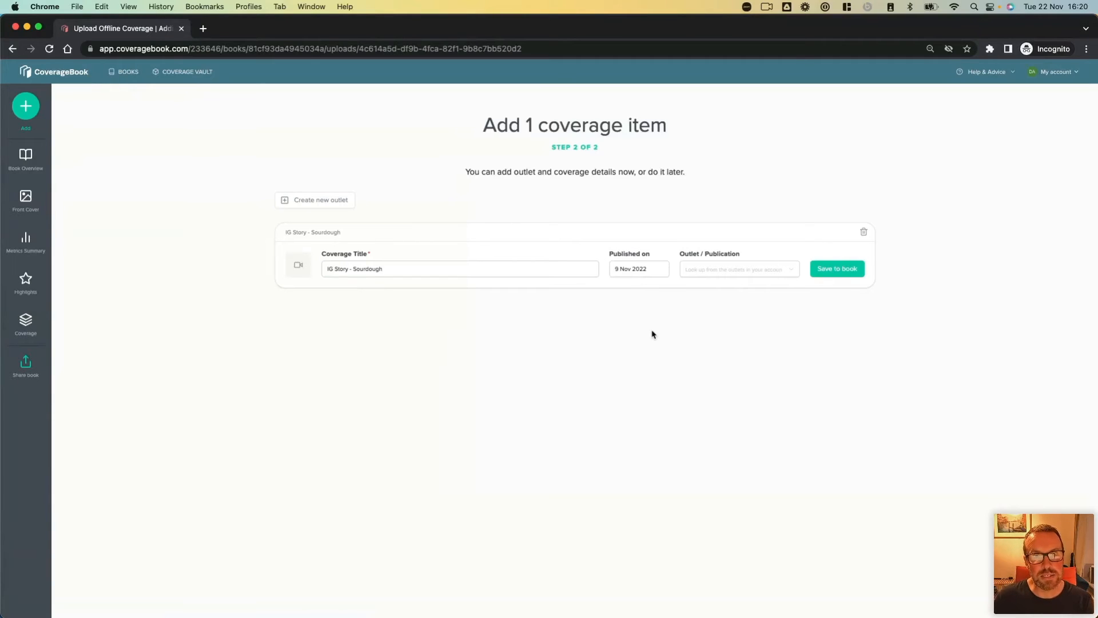
Step: Assign the same existing social outlet as the section's other posts, save the story clip to the book and view the Instagram coverage
click(705, 271)
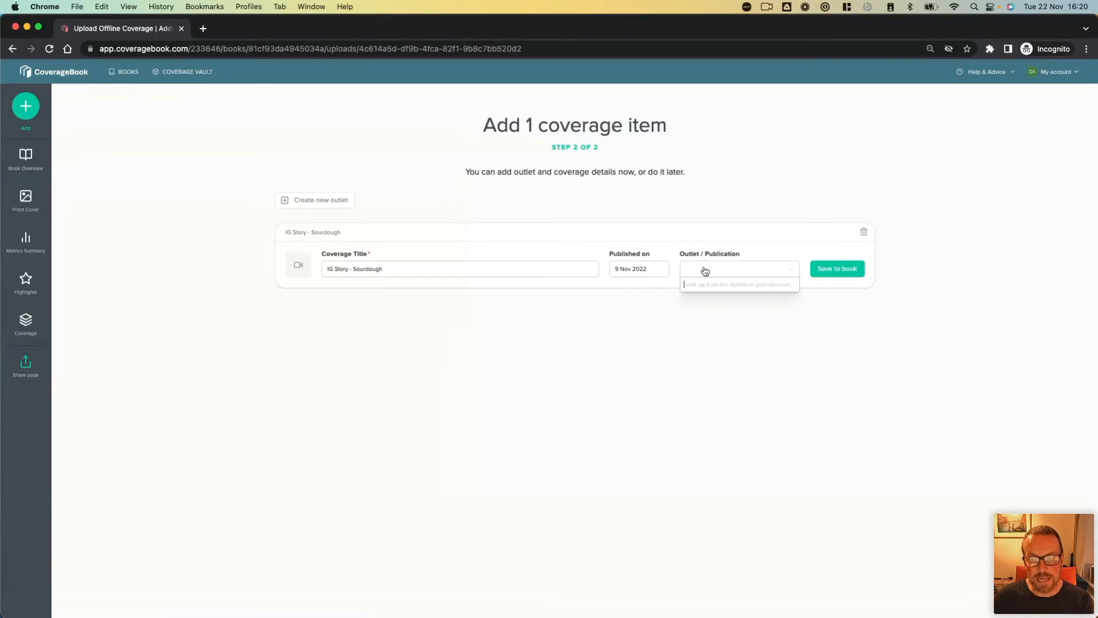
text(da)
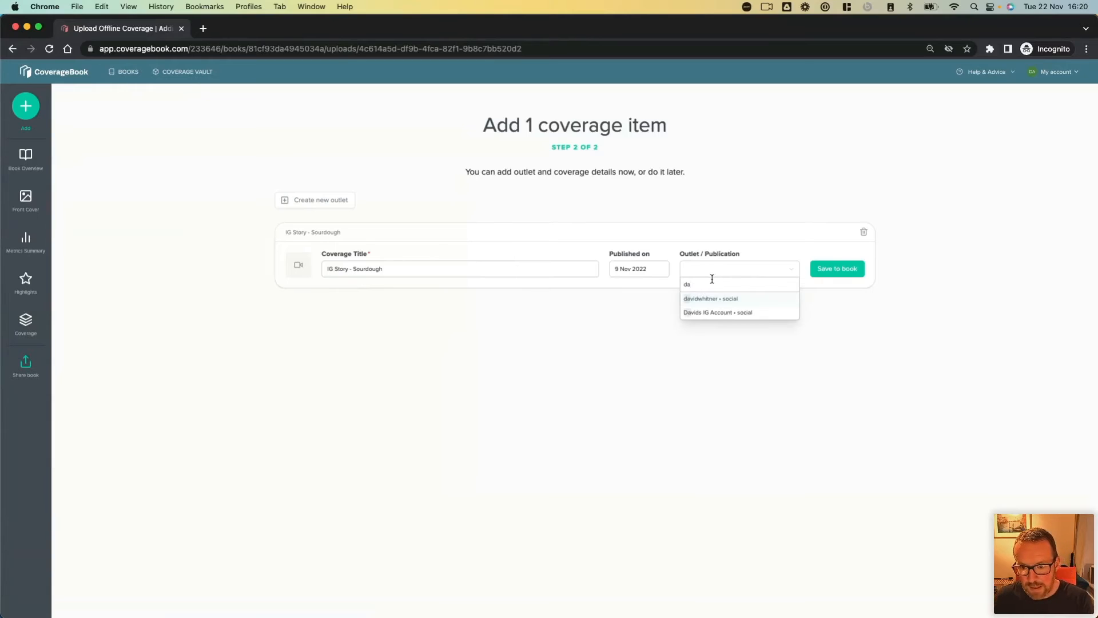
click(714, 300)
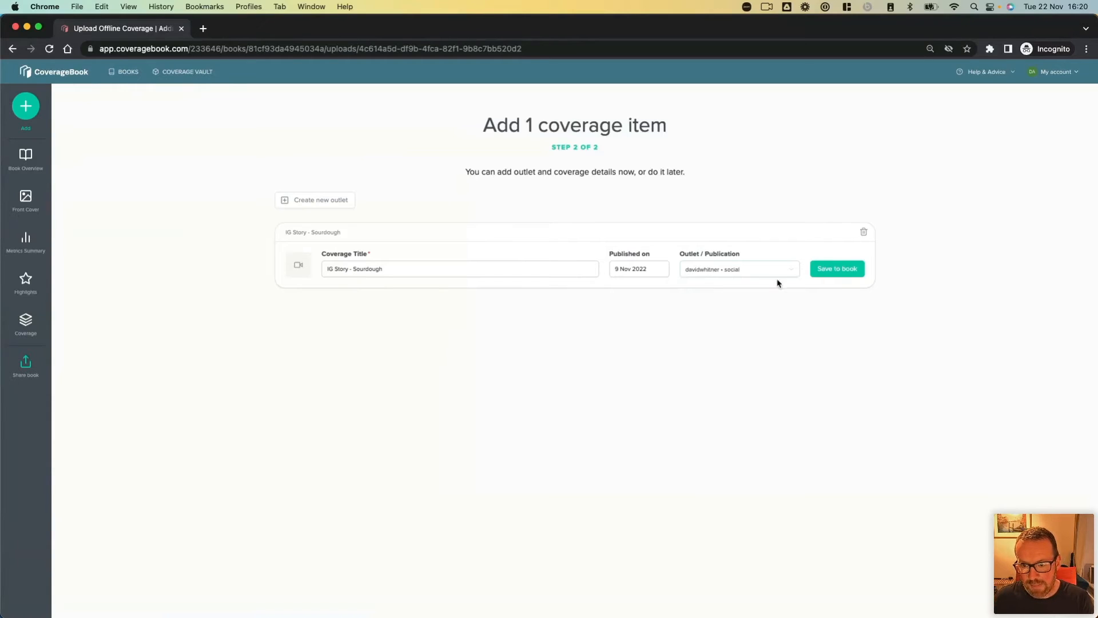
click(833, 268)
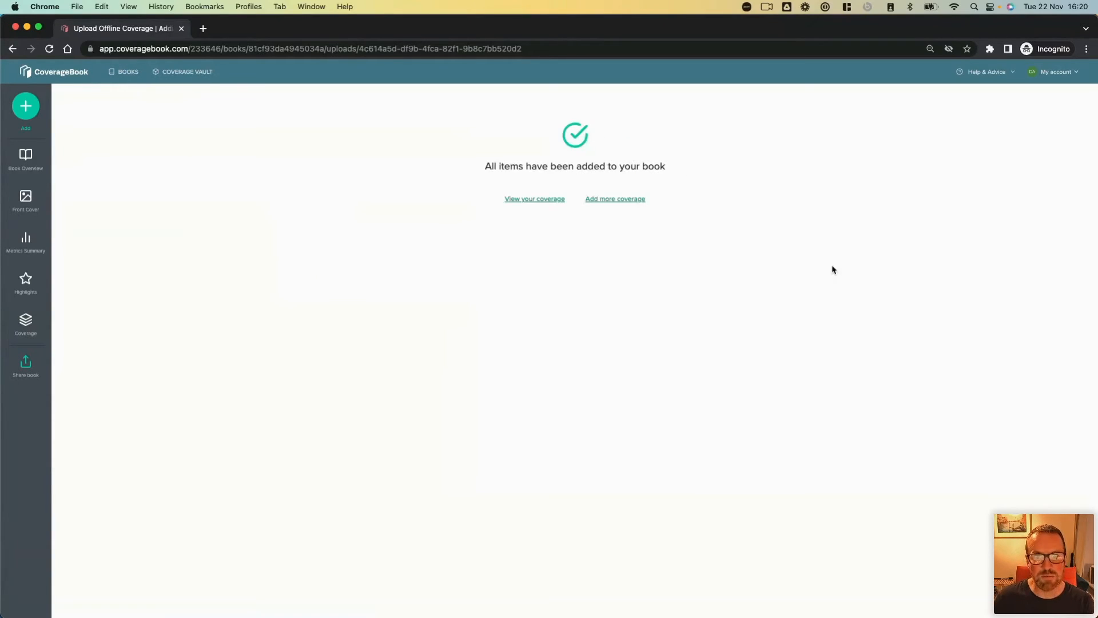
click(539, 200)
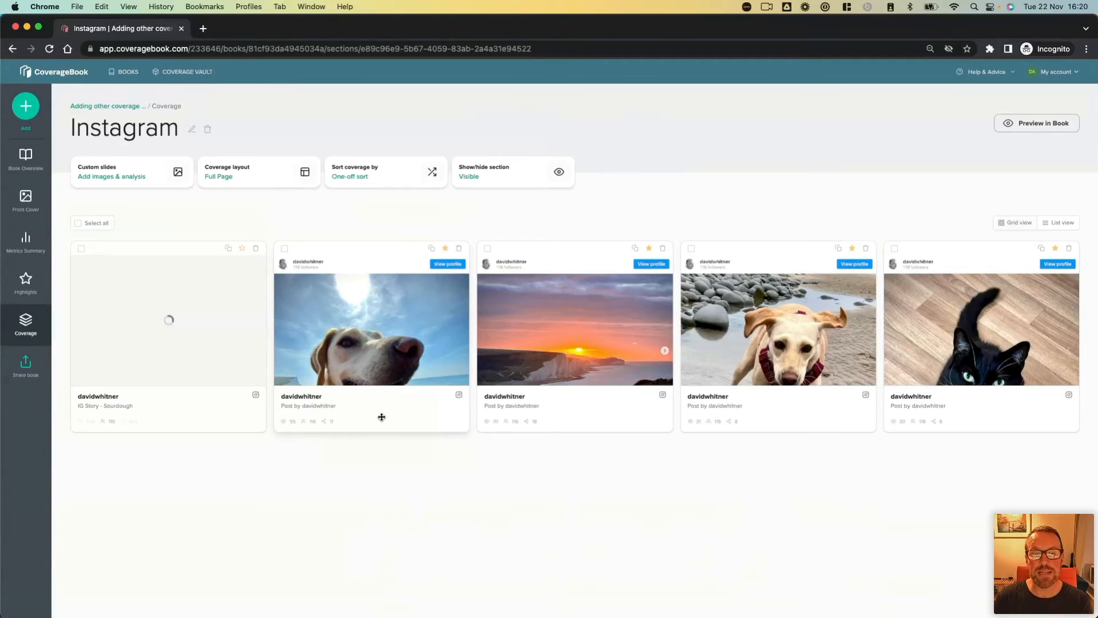
Step: Review the details of the dog-on-the-beach Instagram post, and move to the "IG Story - Sourdough" clip before it
click(379, 369)
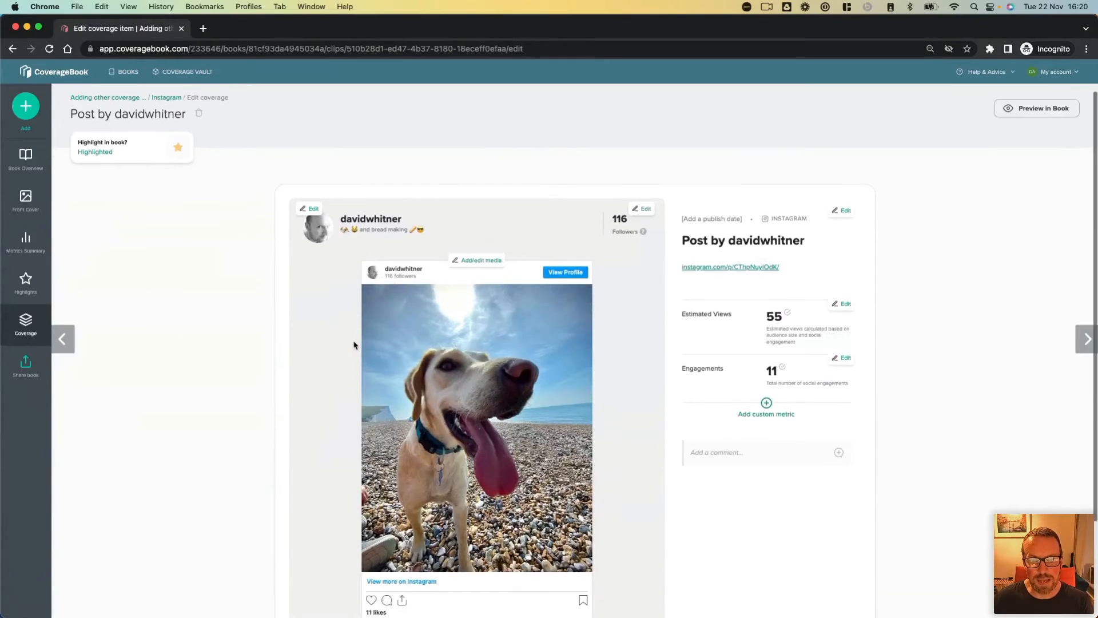
scroll(354, 345, down, 2)
scroll(354, 345, down, 1)
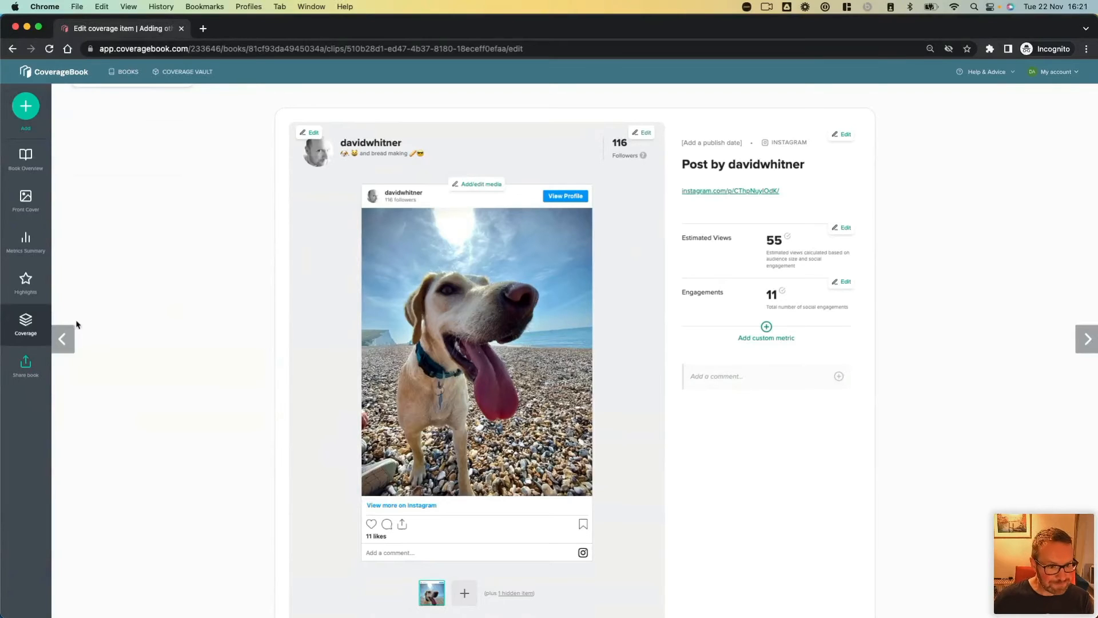
click(63, 340)
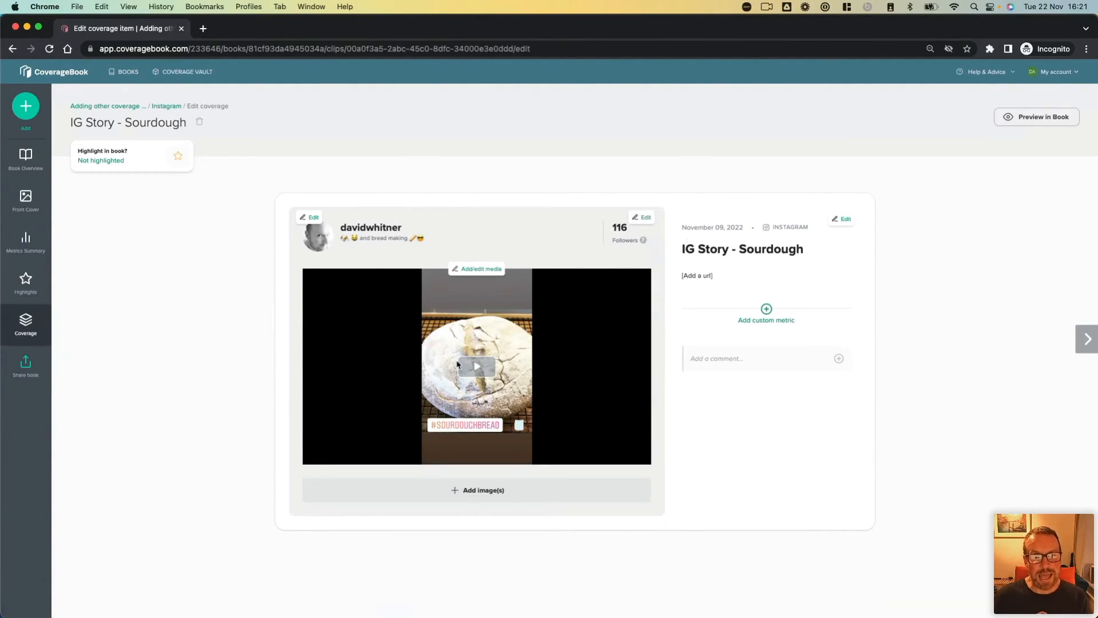
Step: Play the sourdough story video, pause it, and preview the clip in the book
click(477, 368)
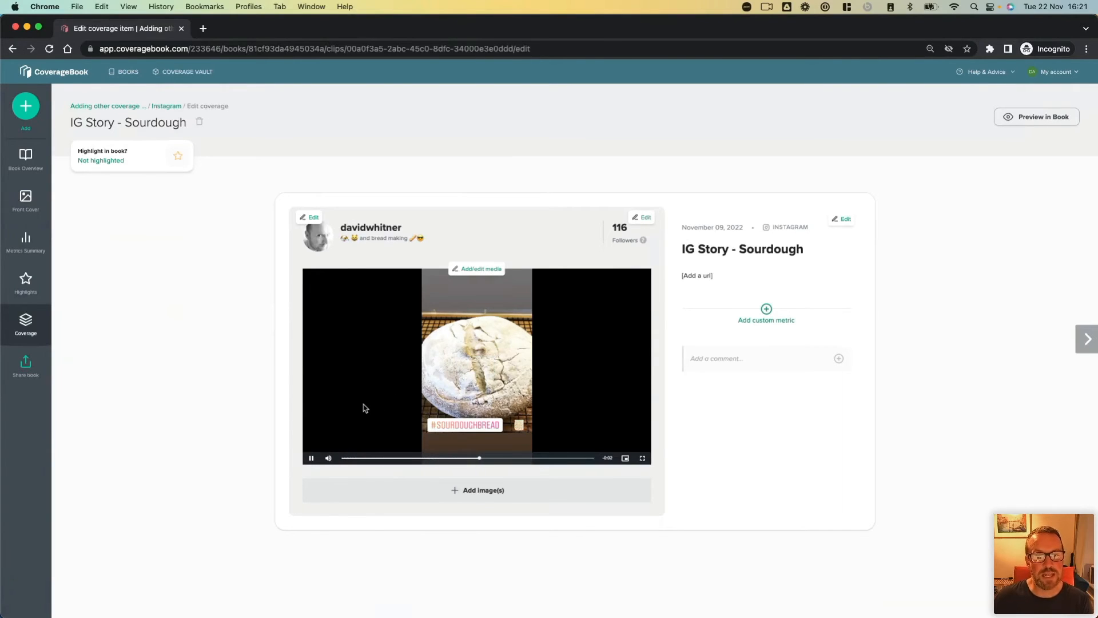
click(311, 458)
click(311, 459)
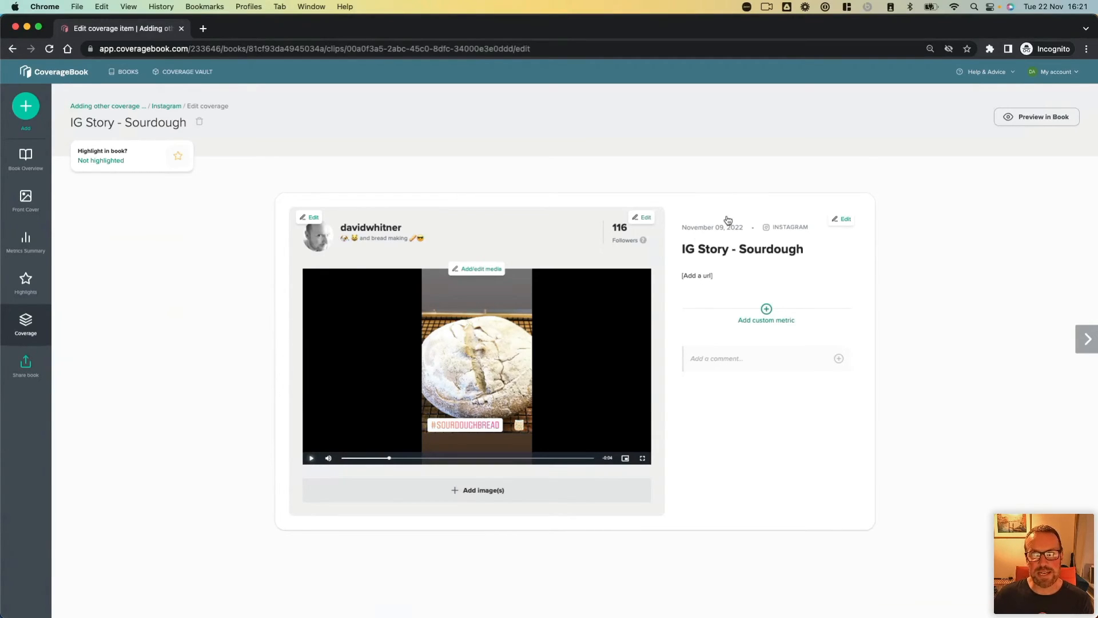
click(1047, 123)
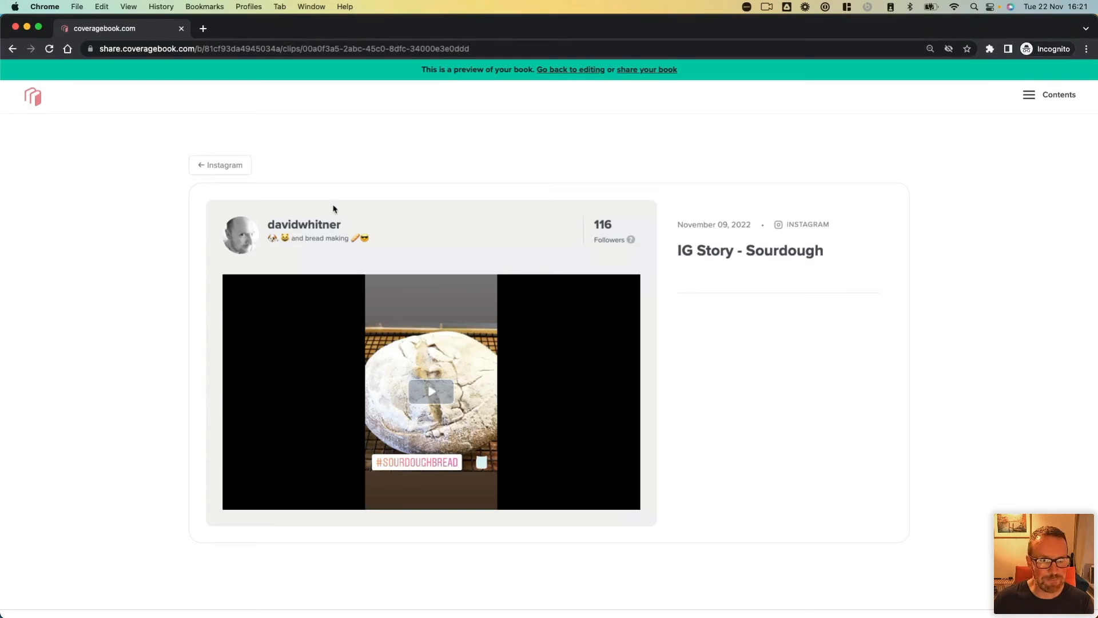
click(231, 167)
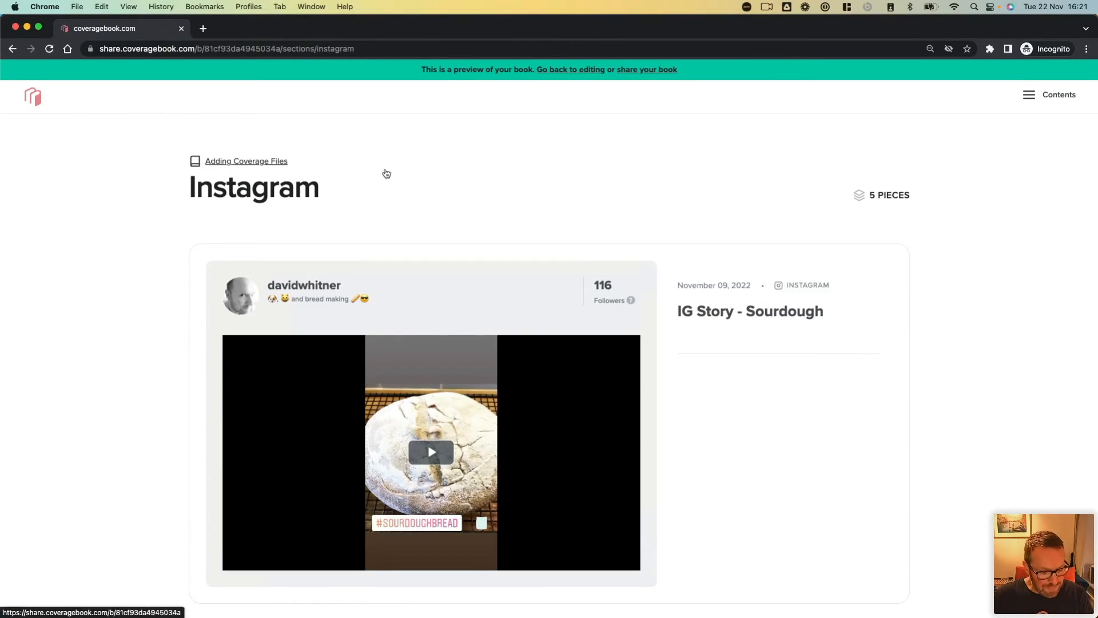
key(super+Tab)
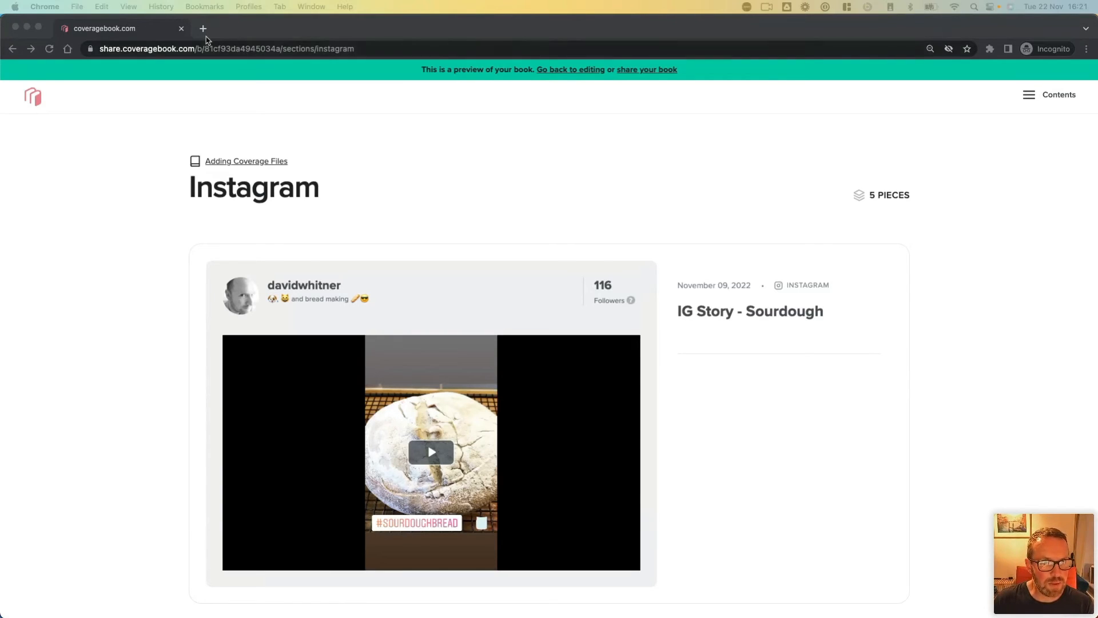
click(203, 28)
text(w)
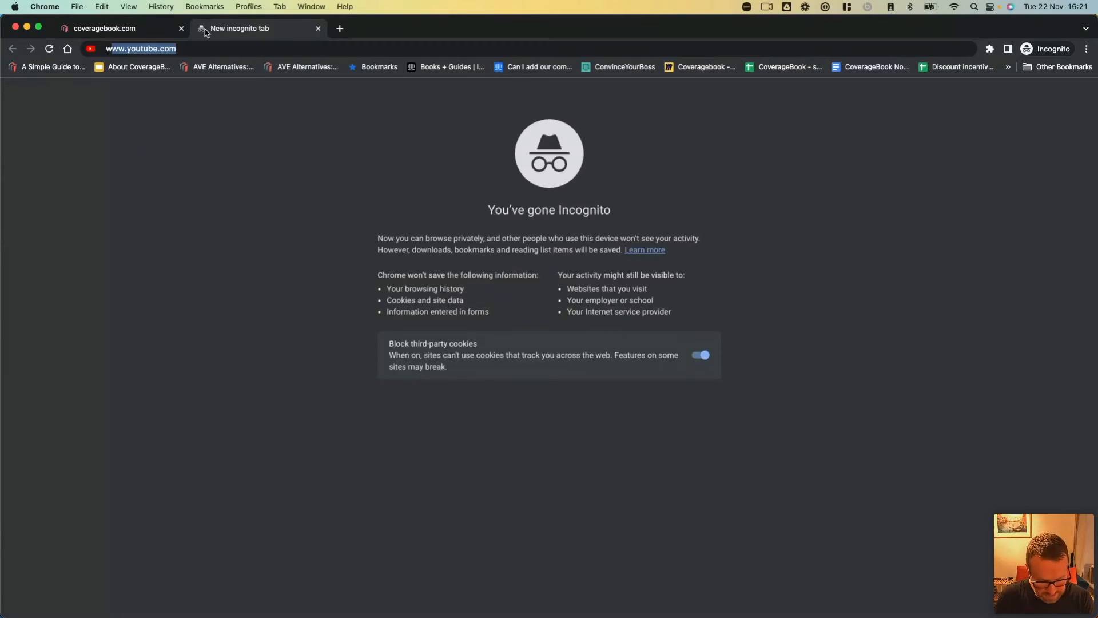
text(ww.storysaver.net)
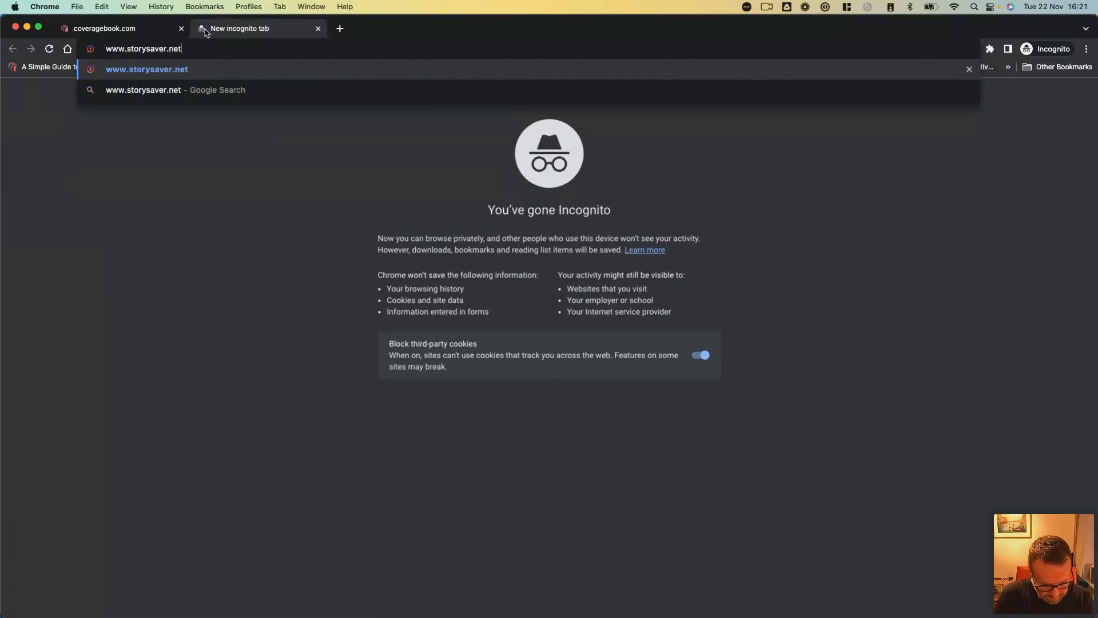
key(Return)
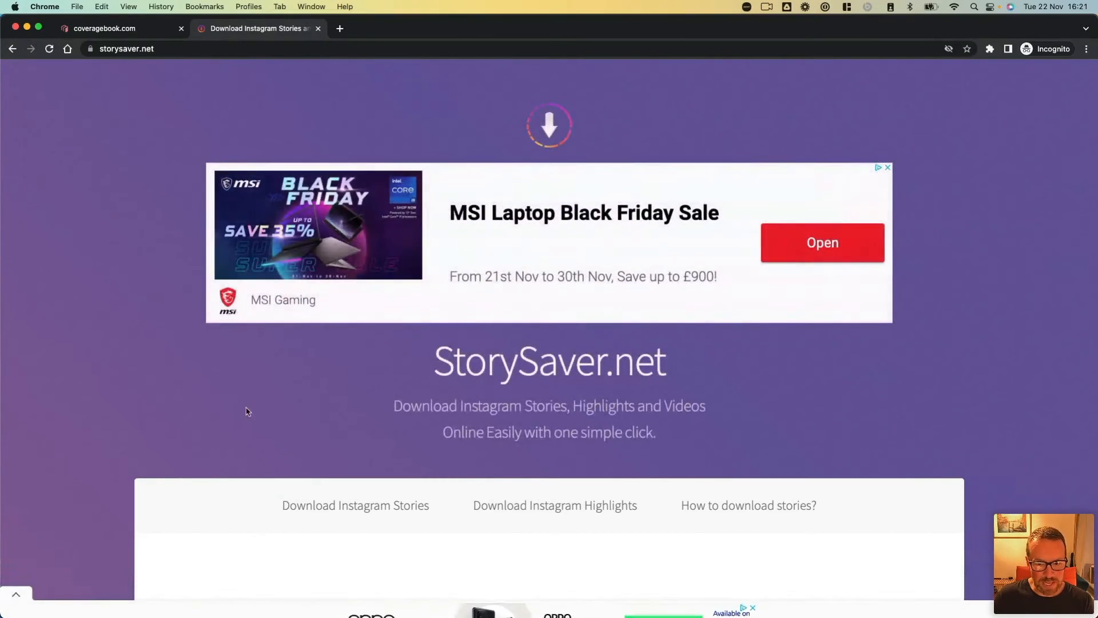
scroll(263, 417, down, 5)
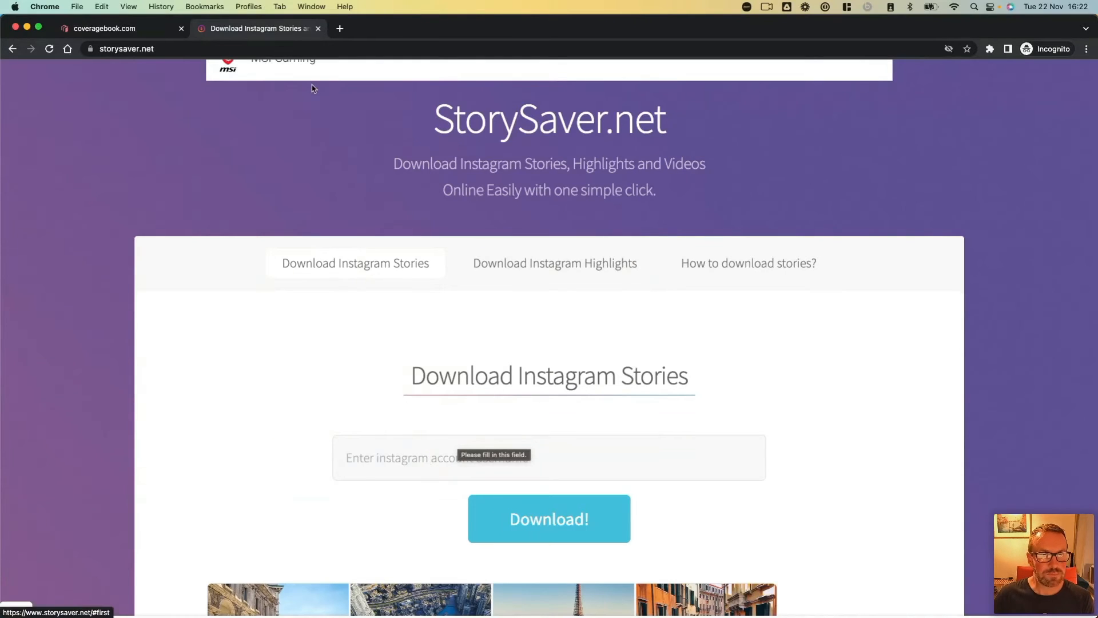
click(318, 29)
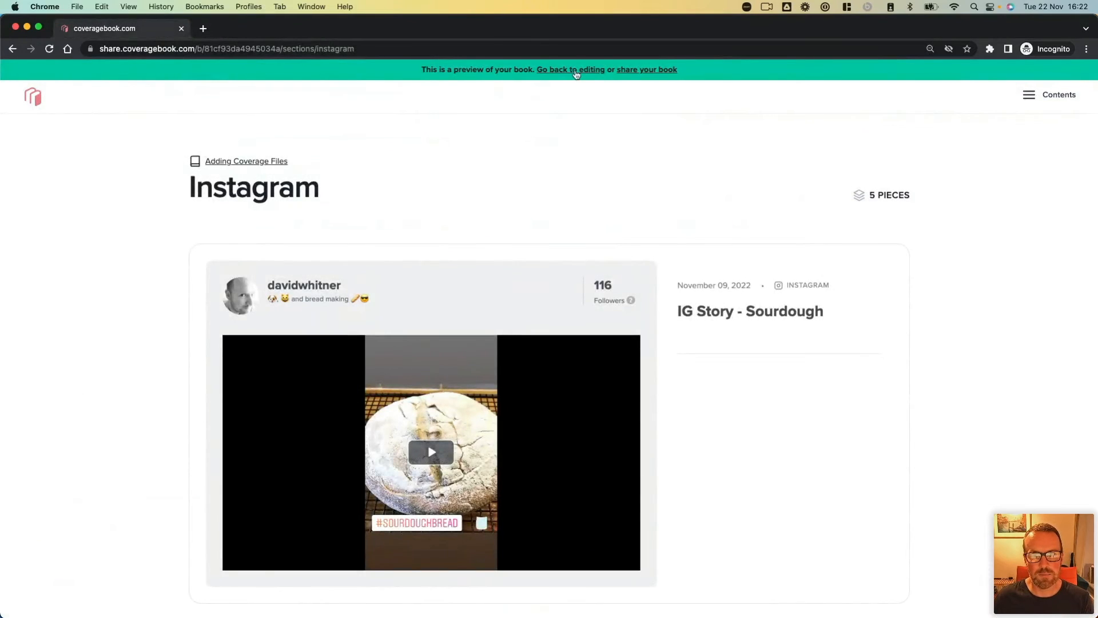
Step: Go back to editing the book, look through its contents, and open the Print section
click(575, 71)
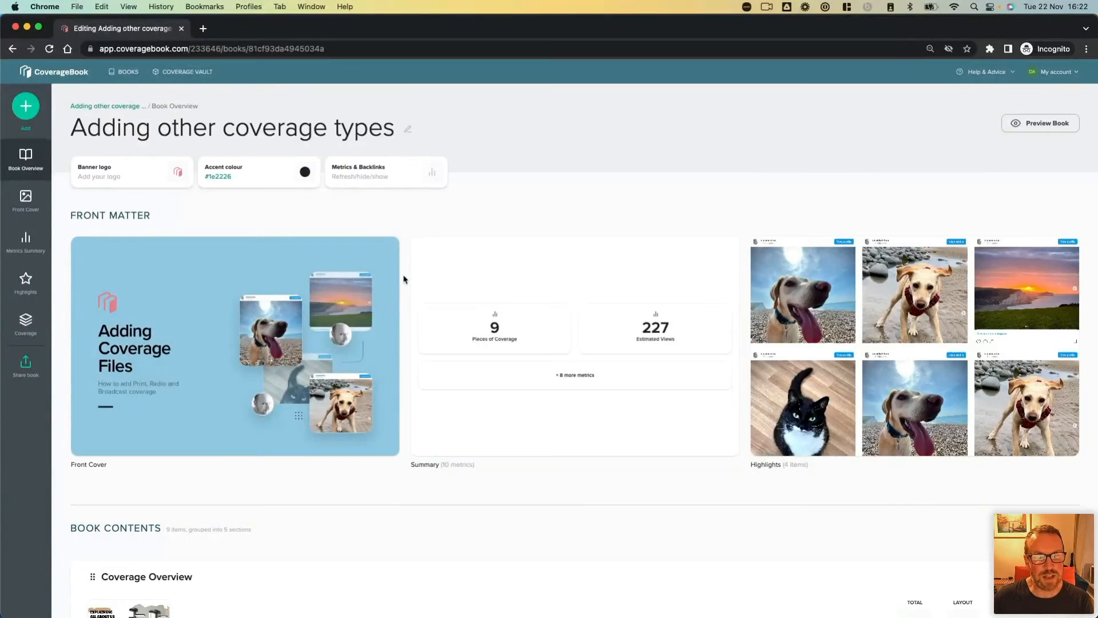
scroll(403, 279, down, 5)
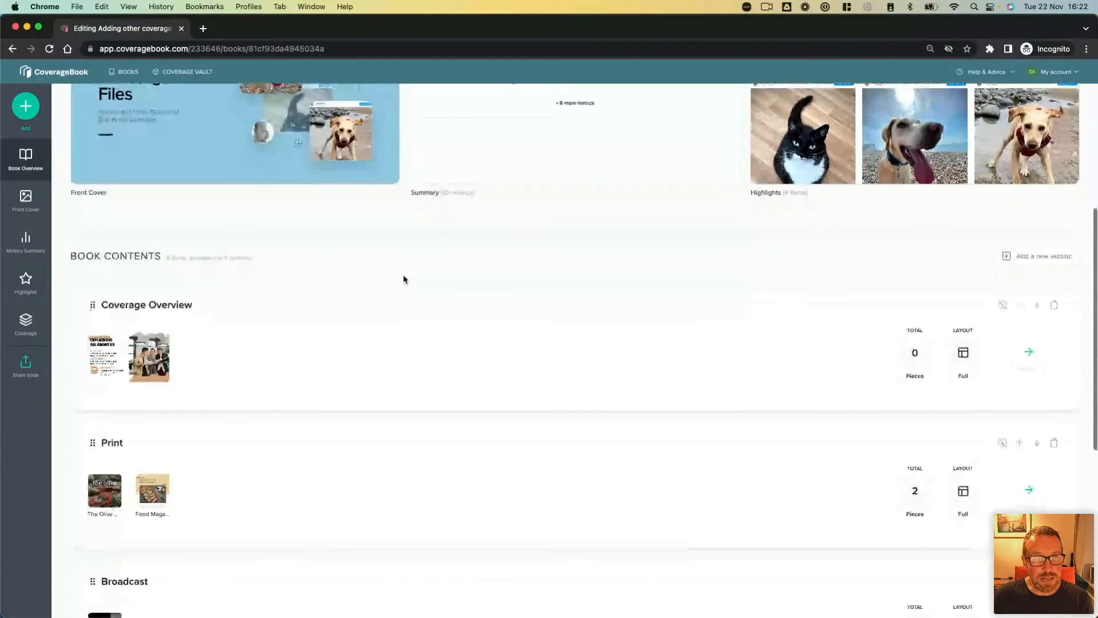
scroll(403, 279, down, 3)
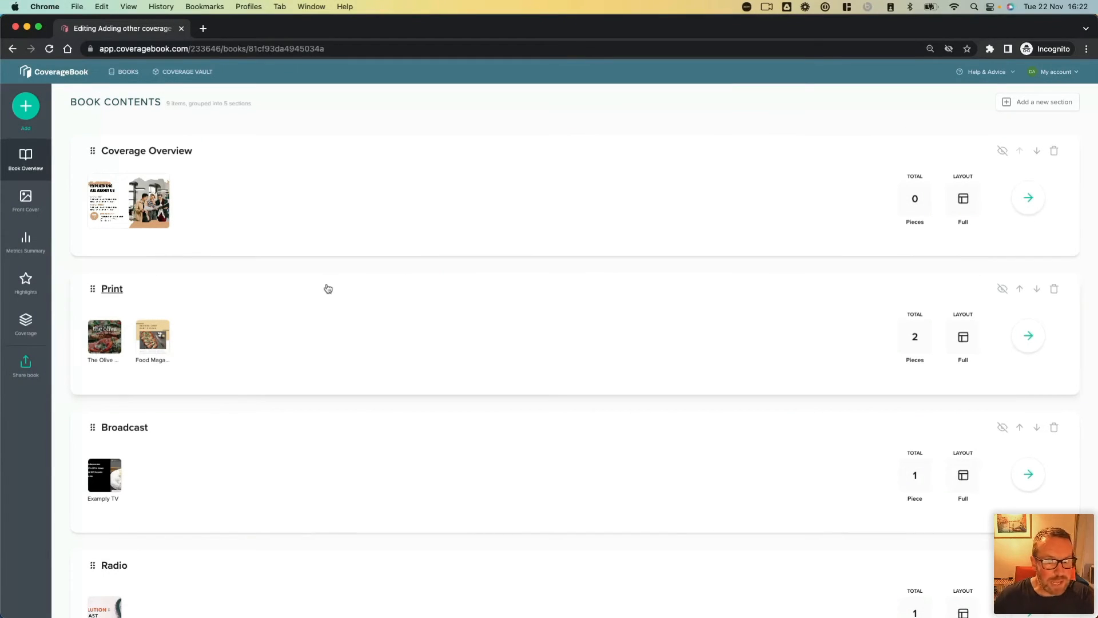
click(317, 342)
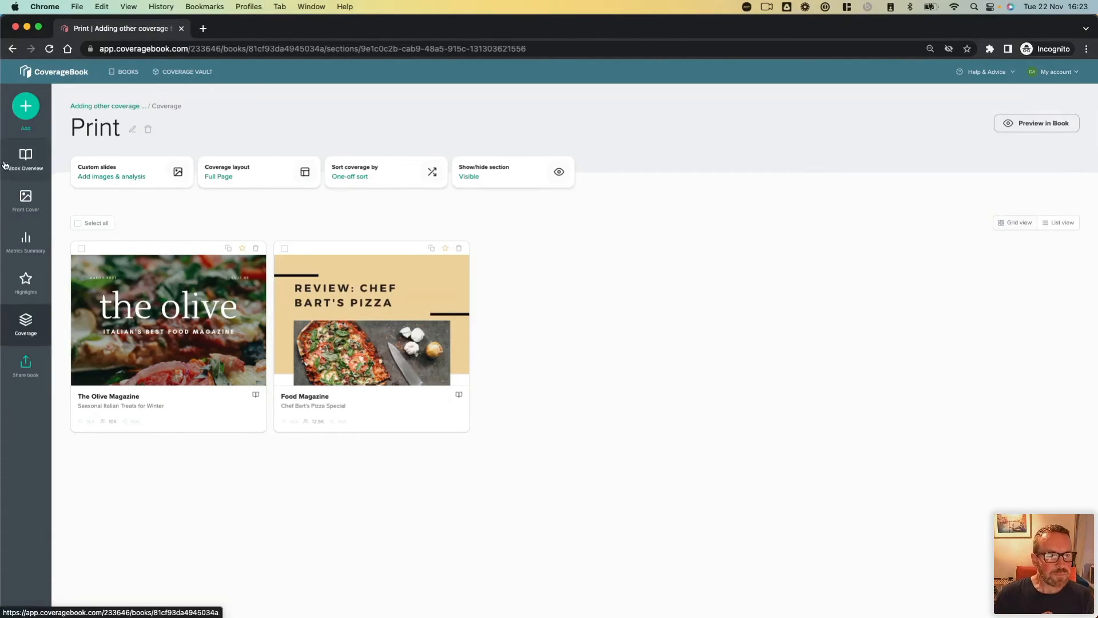
Step: Return to the book overview and open the Coverage Overview section
click(24, 156)
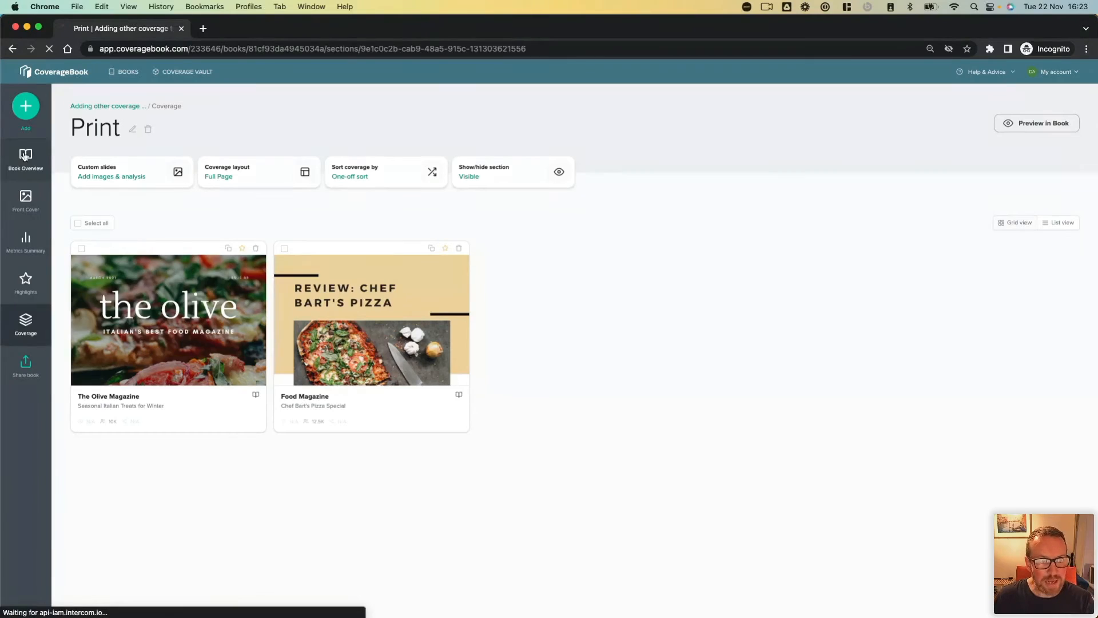
scroll(260, 417, down, 5)
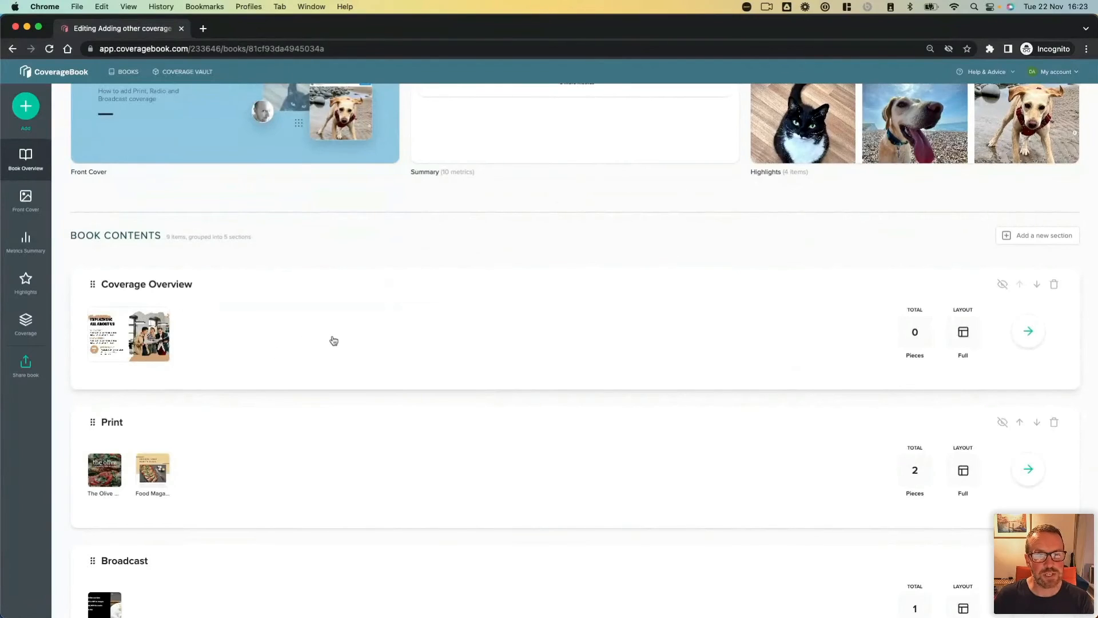
click(420, 340)
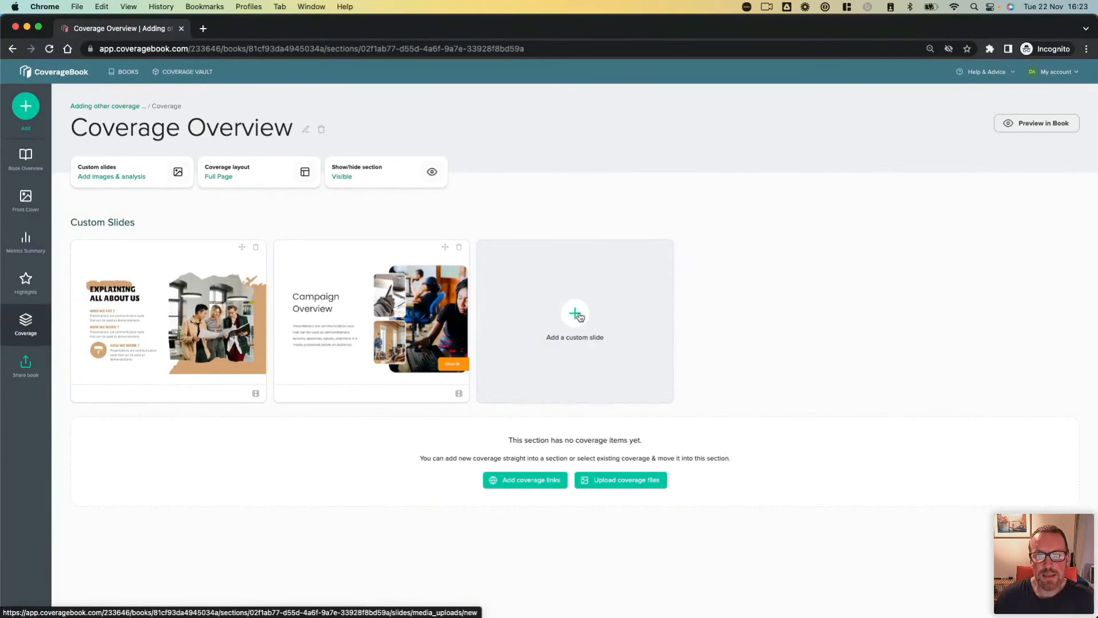
Step: Add a custom slide to the Coverage Overview section by uploading Untitled design-2.png from the Desktop's Examples > Custom Slides folder
click(558, 337)
click(559, 367)
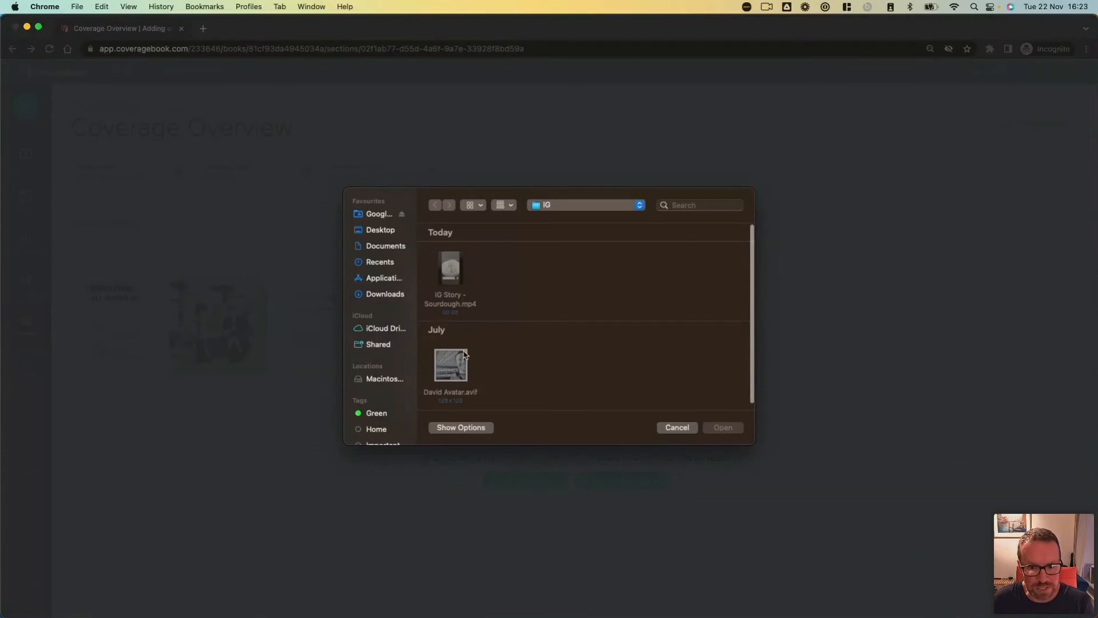
click(379, 232)
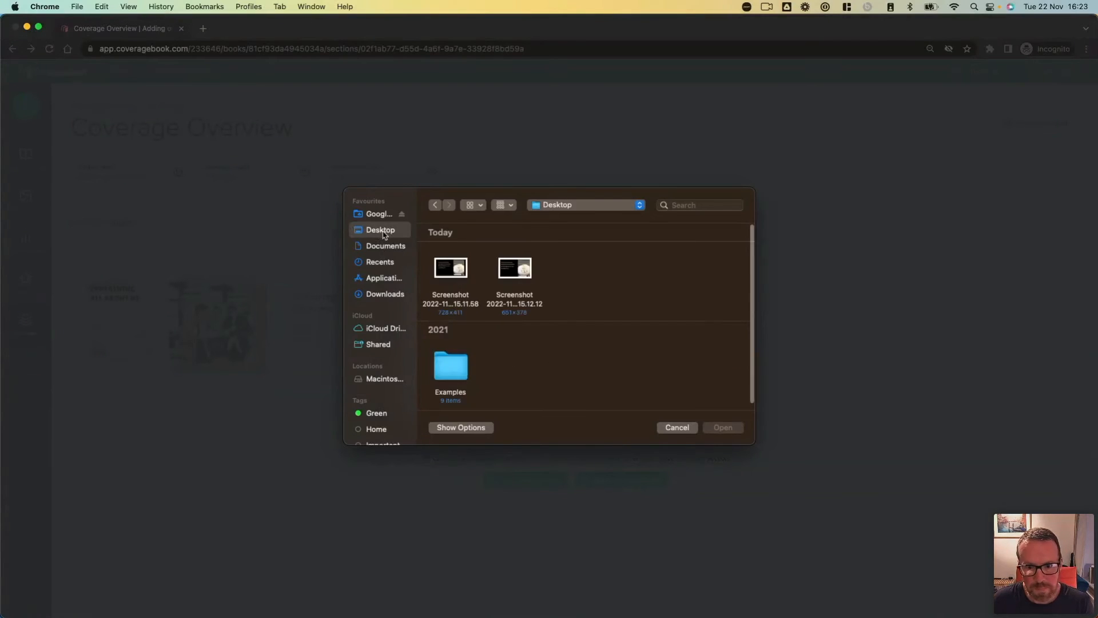
click(455, 359)
double_click(454, 358)
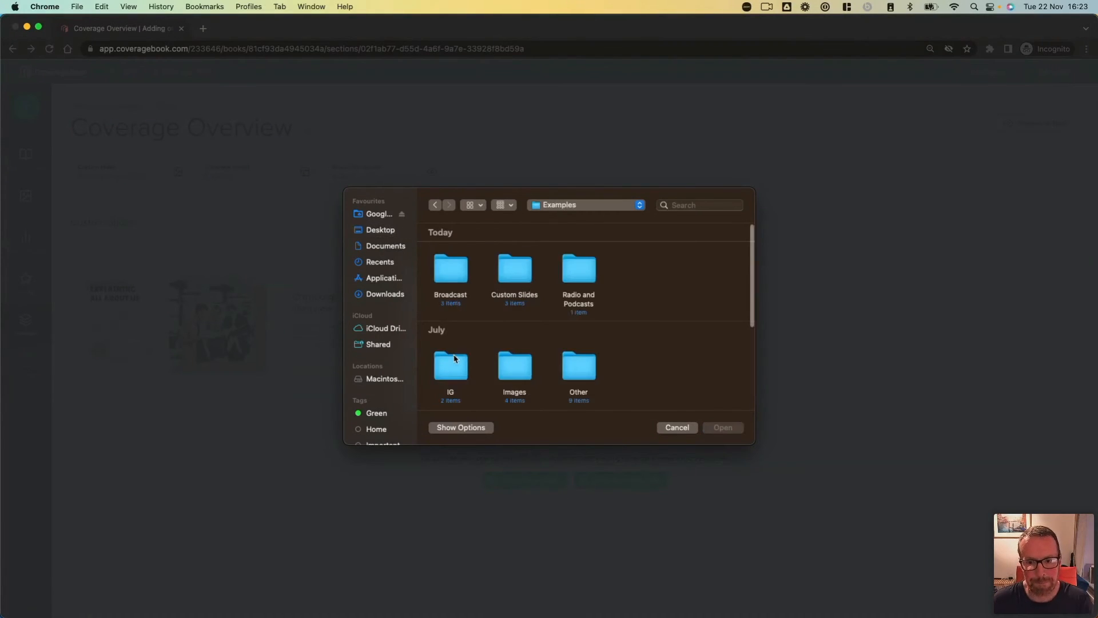
scroll(455, 358, down, 3)
scroll(455, 359, down, 3)
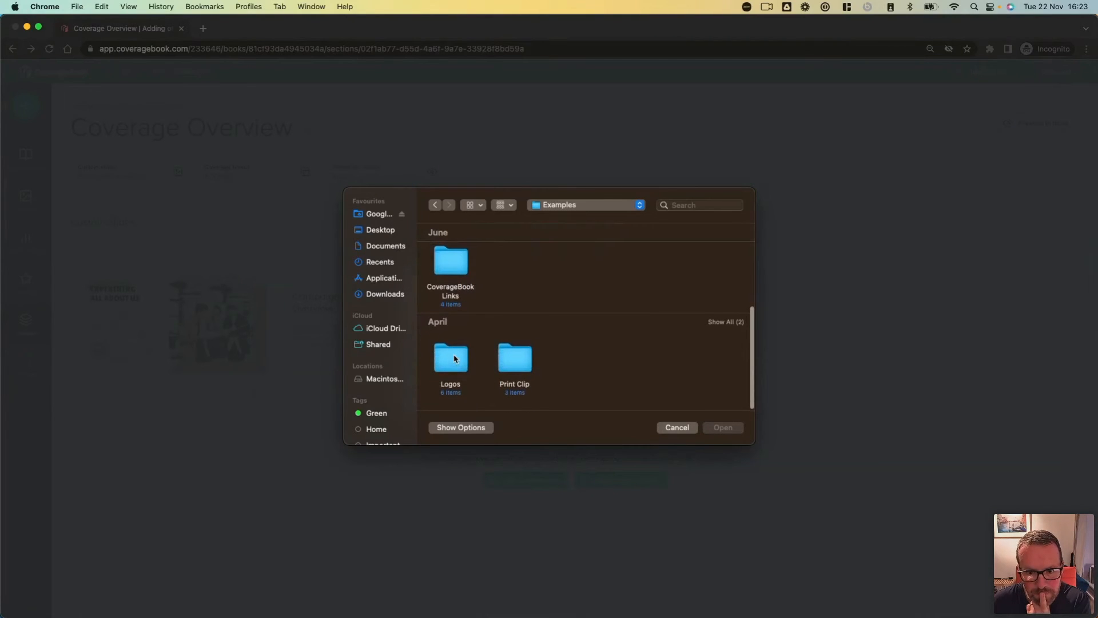
scroll(487, 356, up, 3)
scroll(488, 356, up, 5)
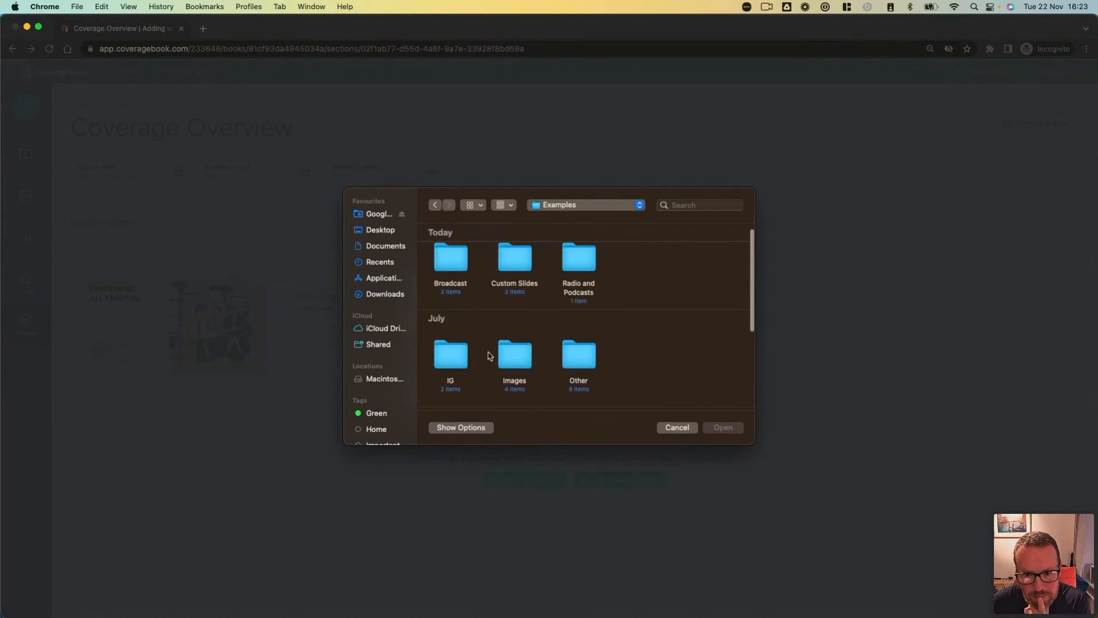
double_click(520, 257)
click(588, 277)
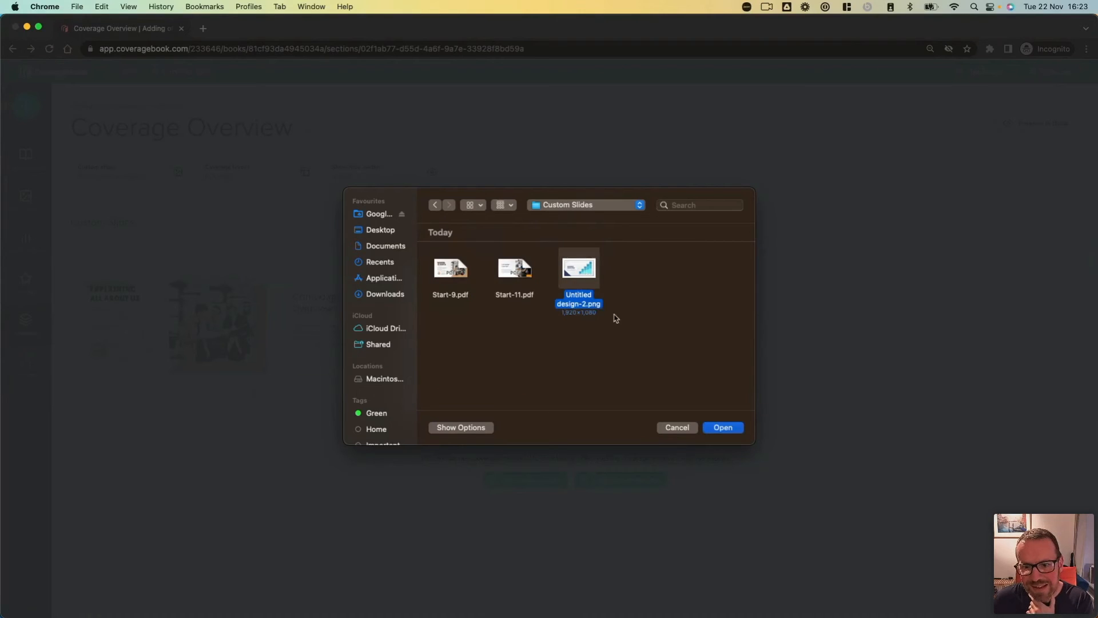
click(712, 430)
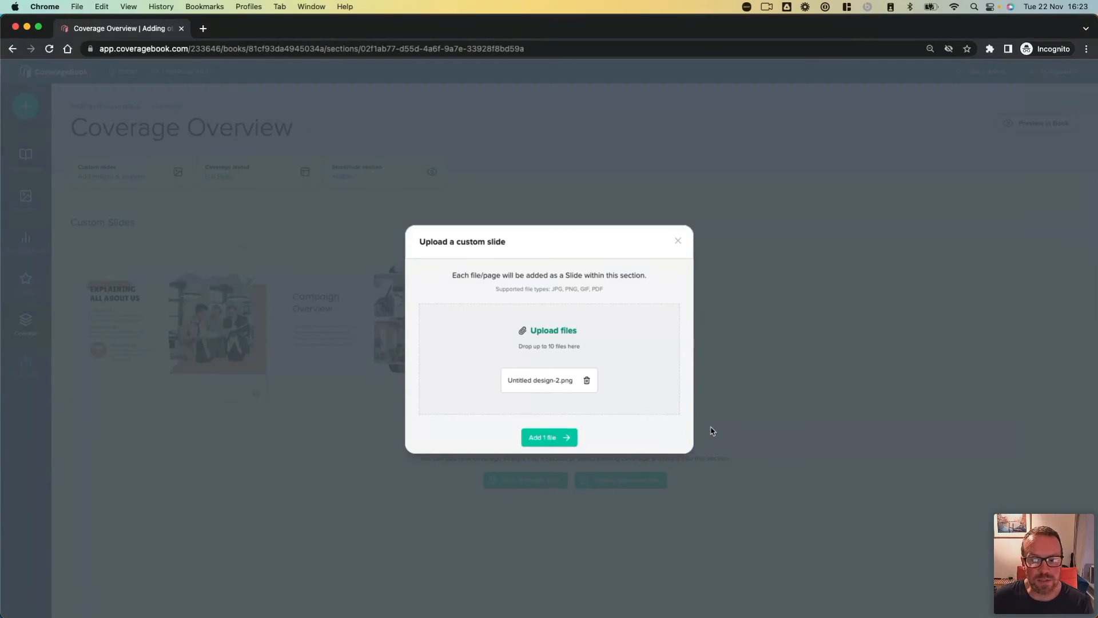
click(535, 439)
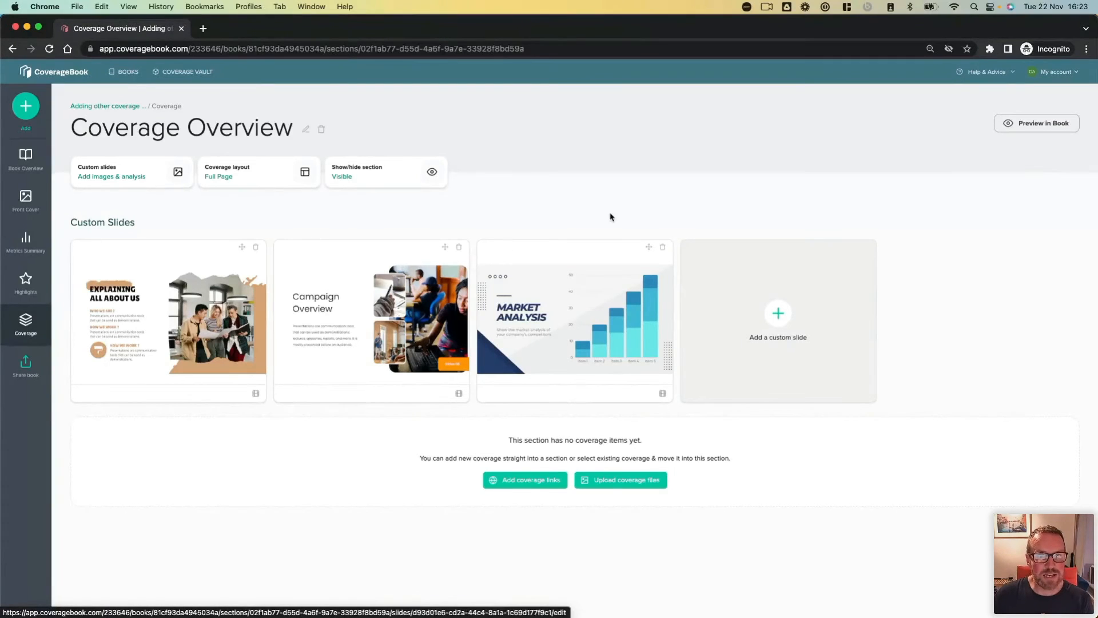
Step: Preview the Coverage Overview section in the book, examine its custom slides, and continue to the Print section's first clip
click(1044, 124)
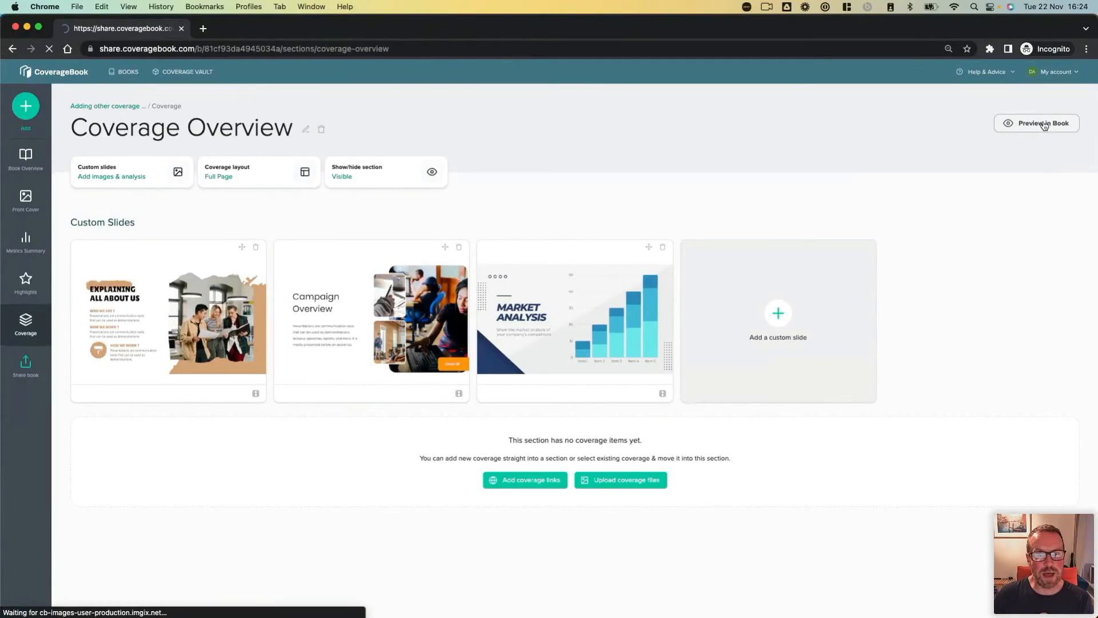
scroll(799, 339, down, 5)
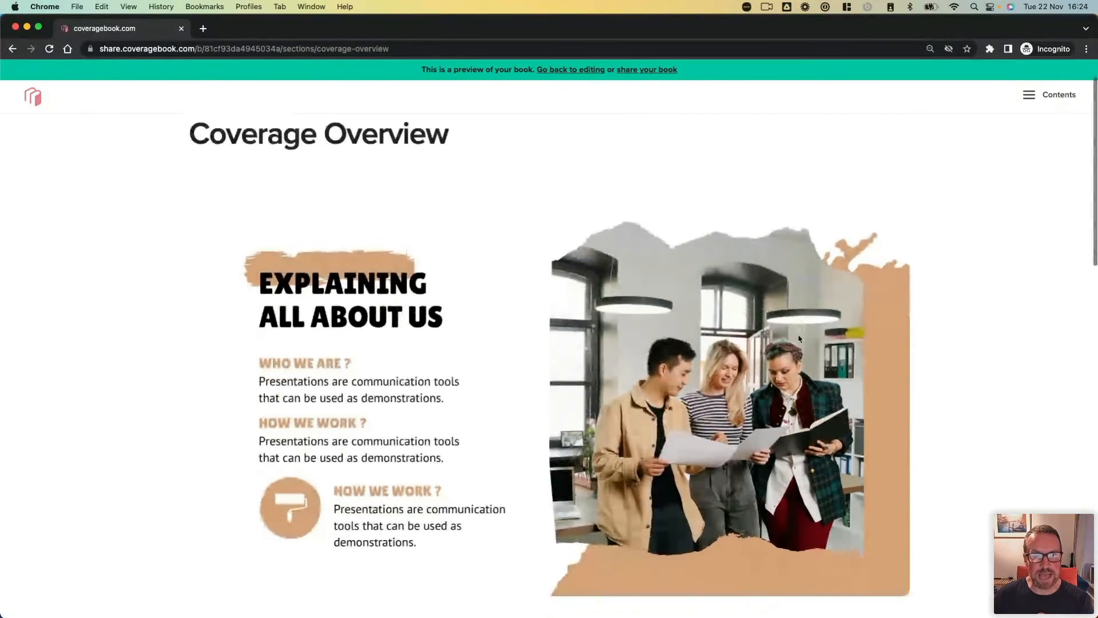
scroll(799, 339, down, 8)
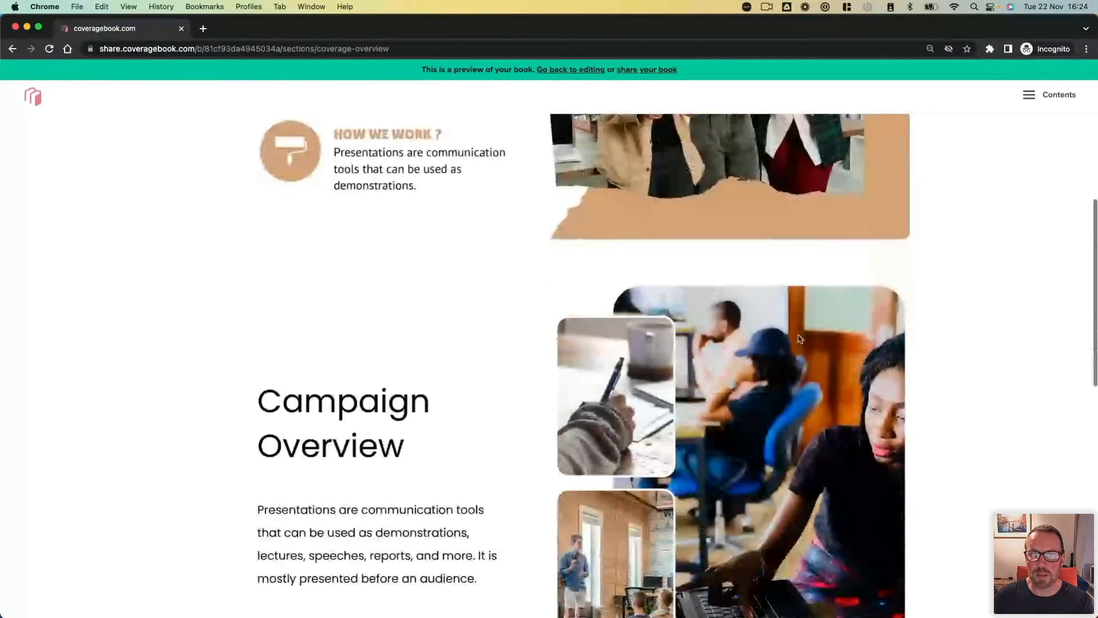
scroll(799, 339, down, 5)
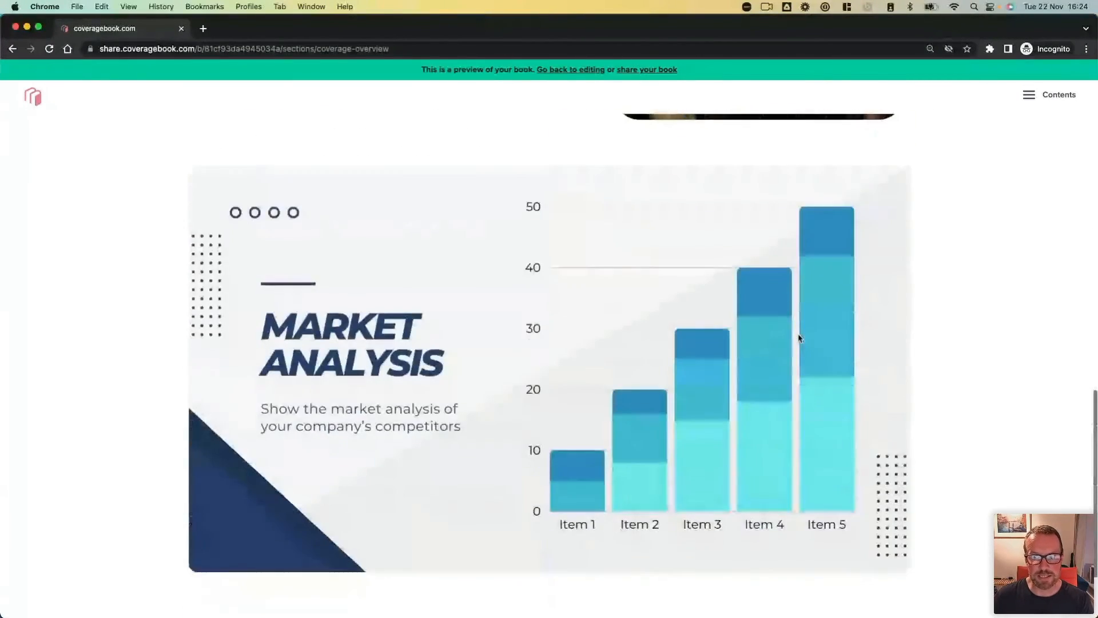
scroll(799, 339, down, 1)
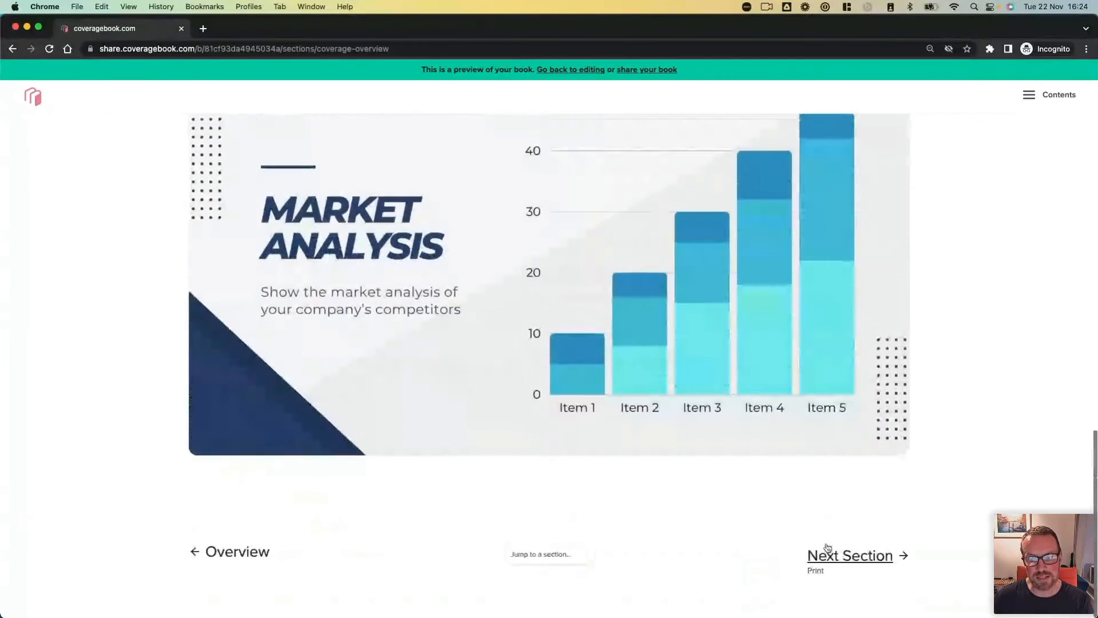
click(821, 555)
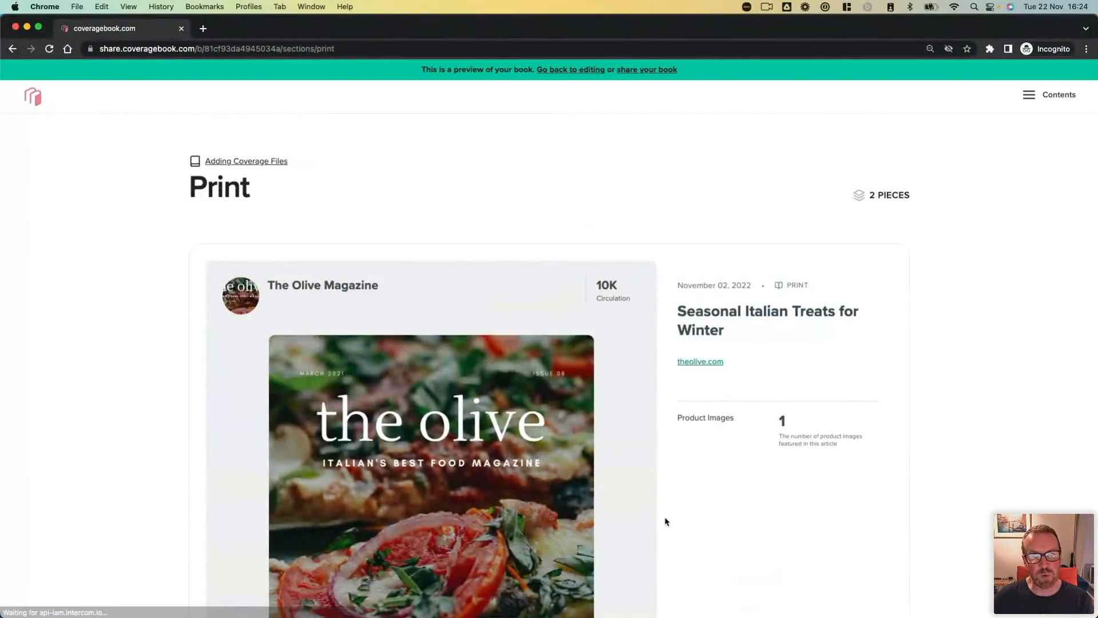
scroll(652, 519, down, 2)
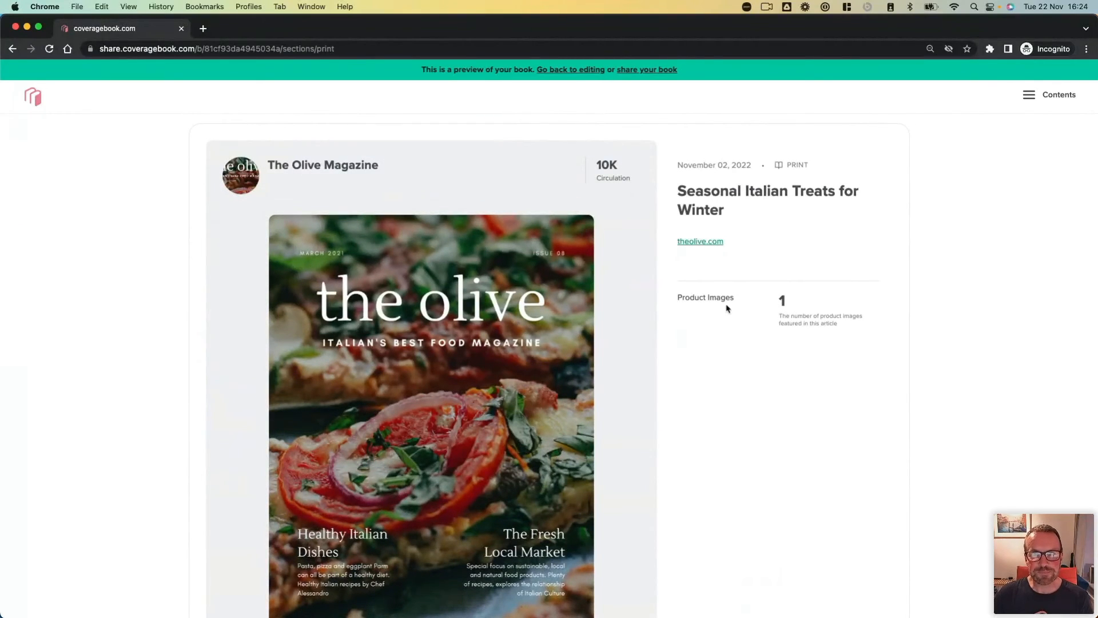
Step: Go back to editing the book and open its front cover
click(563, 71)
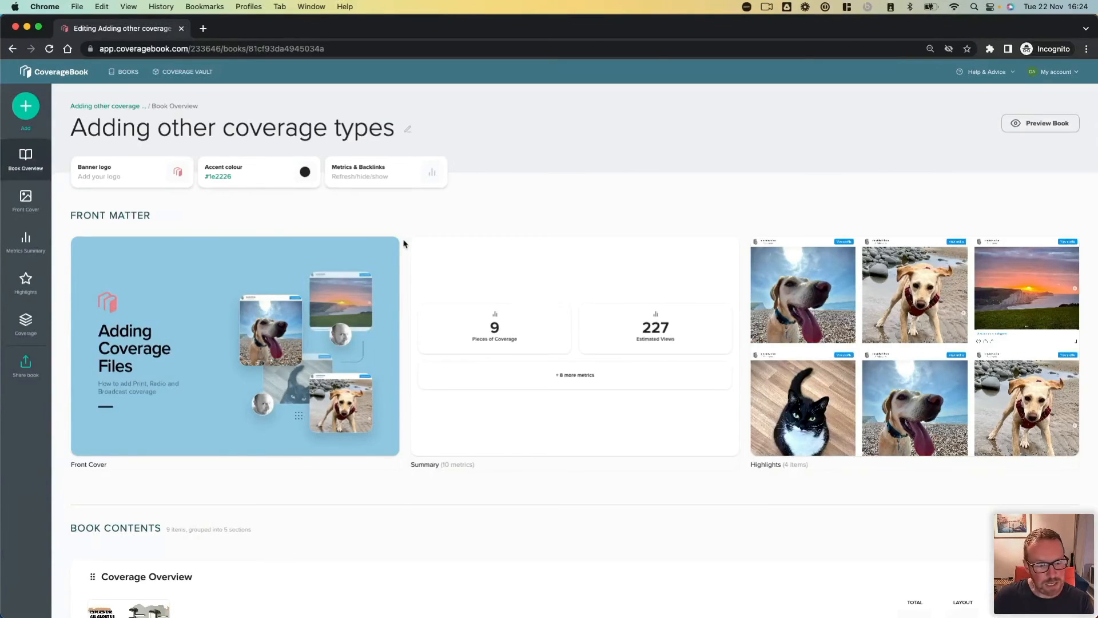
click(218, 321)
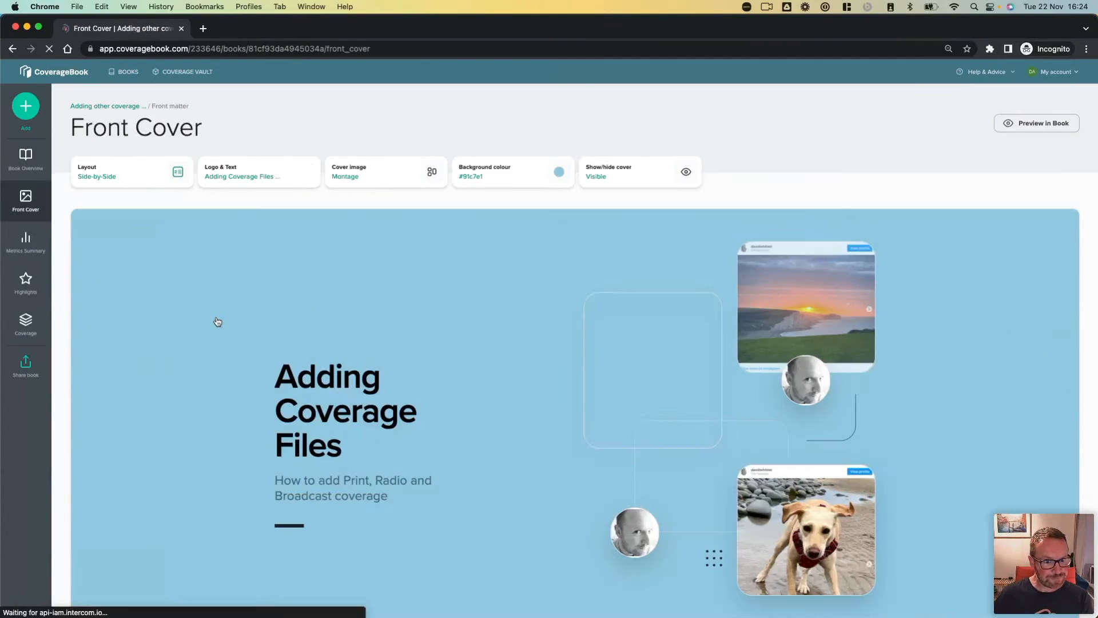
scroll(217, 322, down, 2)
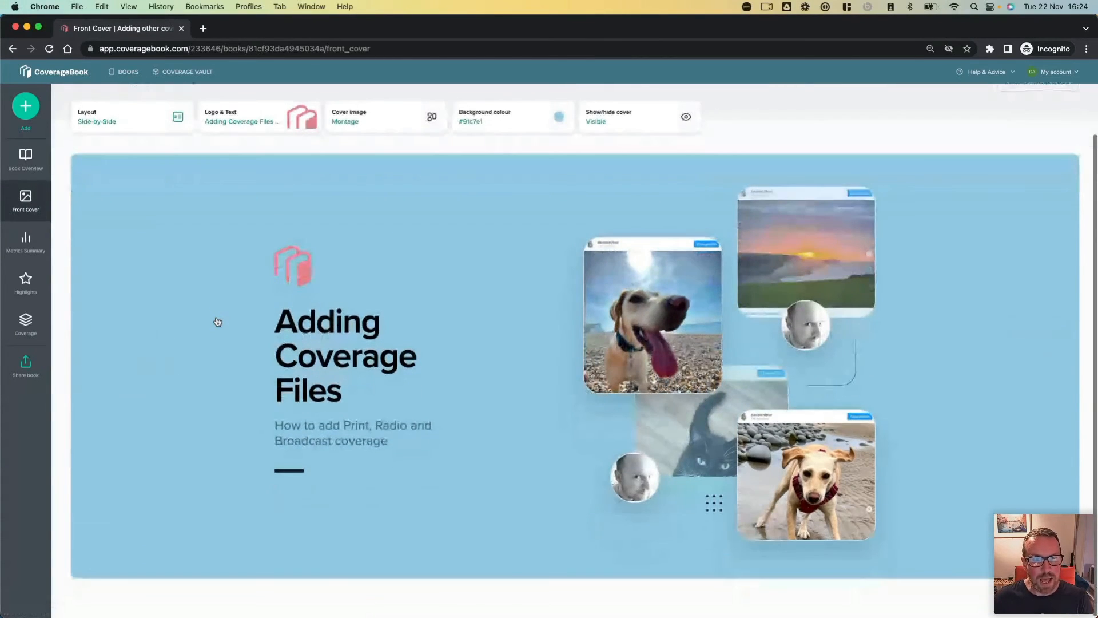
Step: Review the front cover's layout choices and the montage image sources under cover image, leaving both settings as they are
click(140, 123)
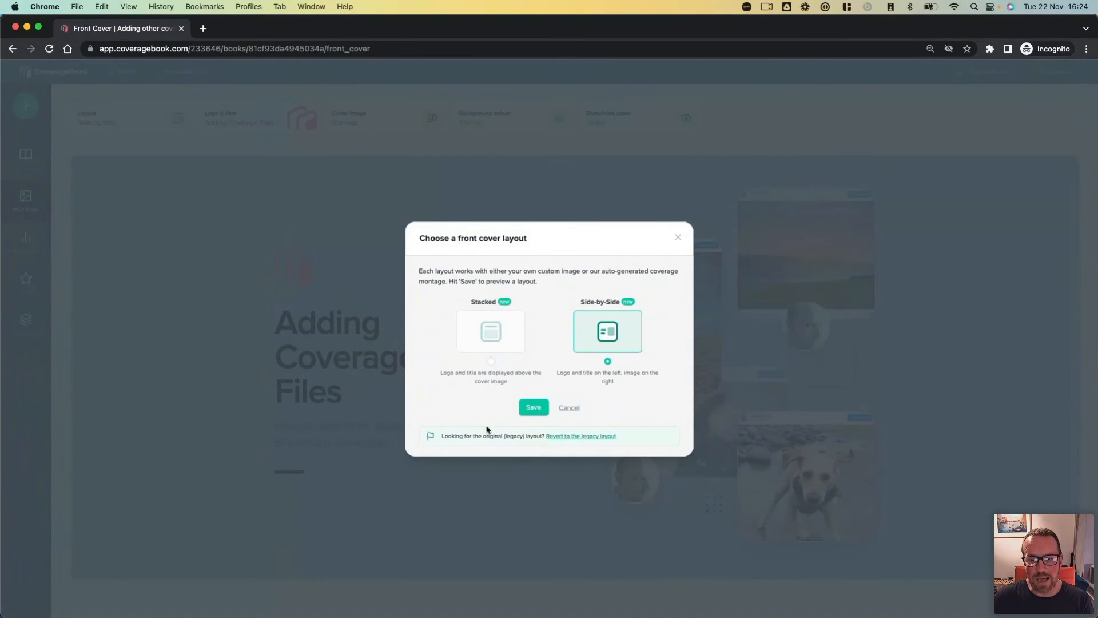
click(568, 407)
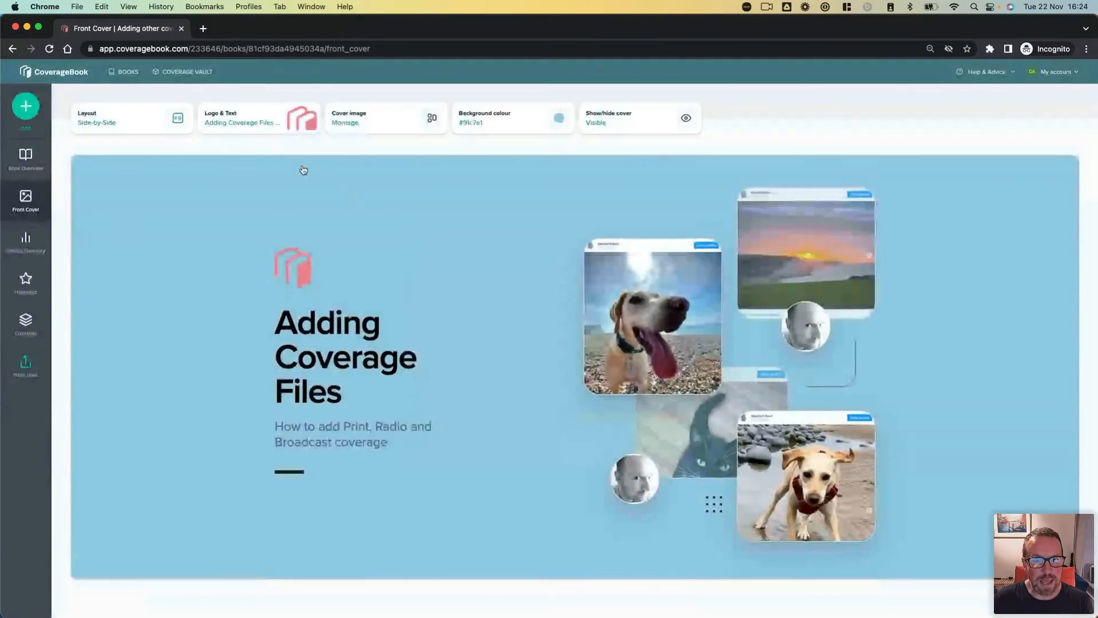
click(393, 121)
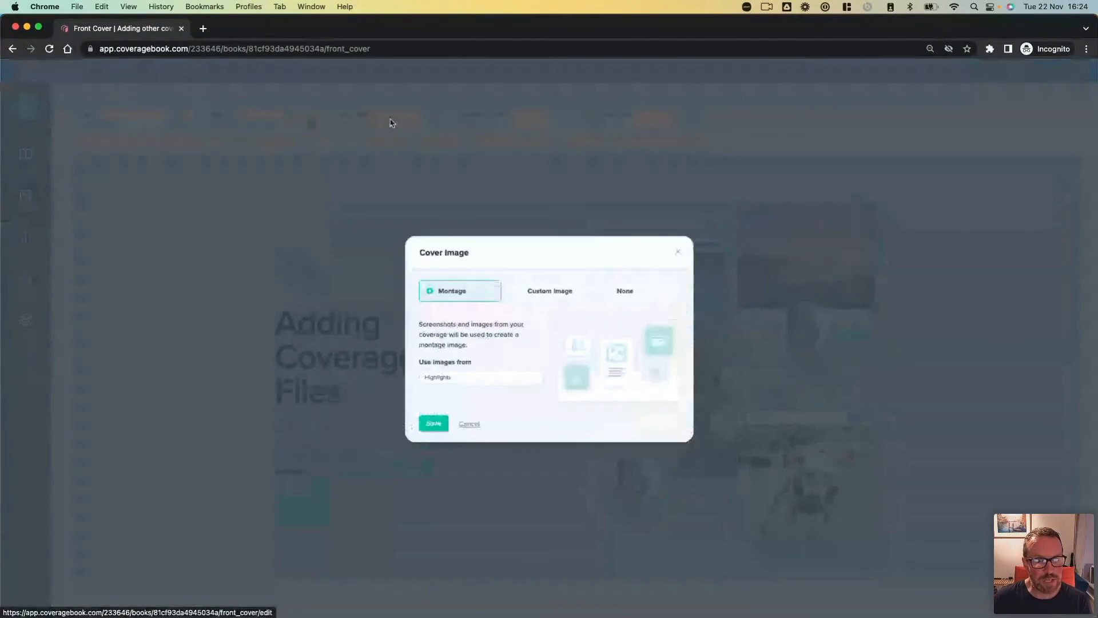
click(504, 377)
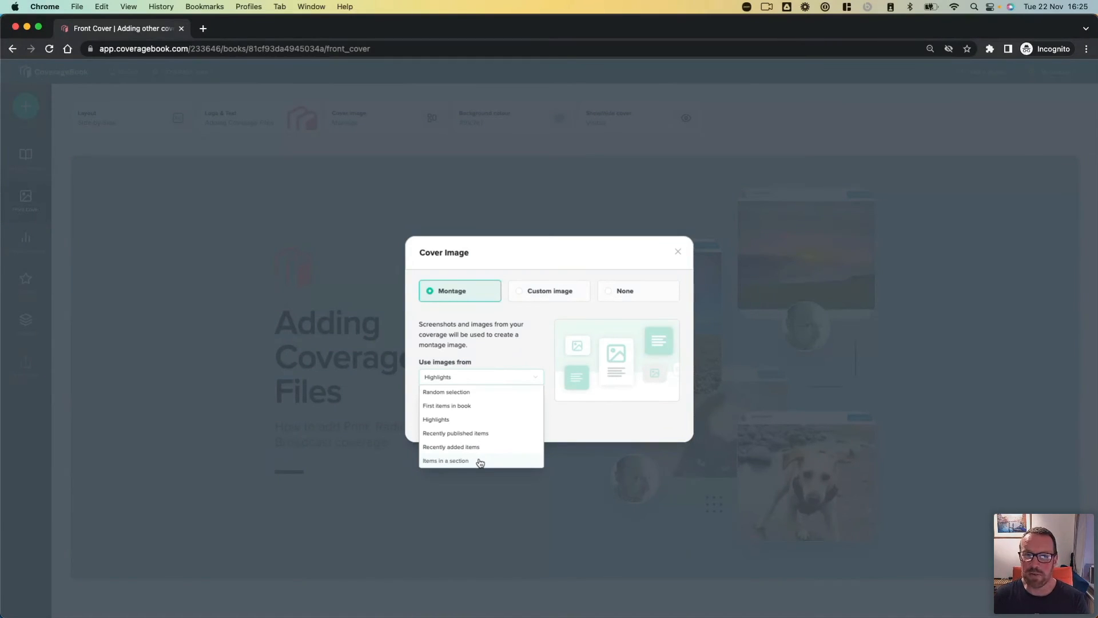
click(581, 425)
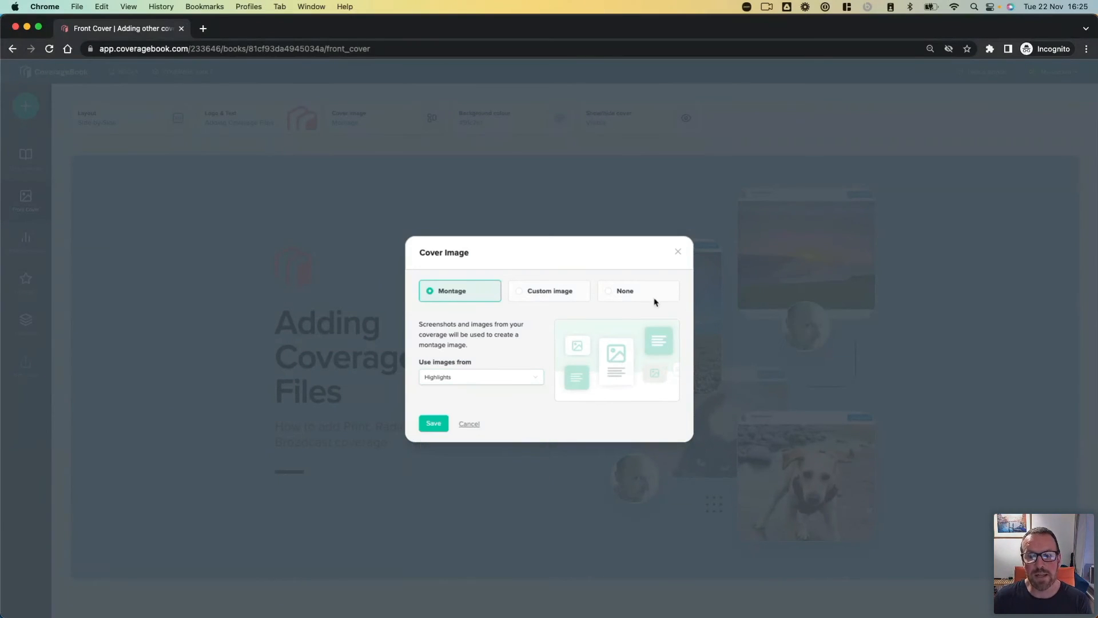
click(678, 251)
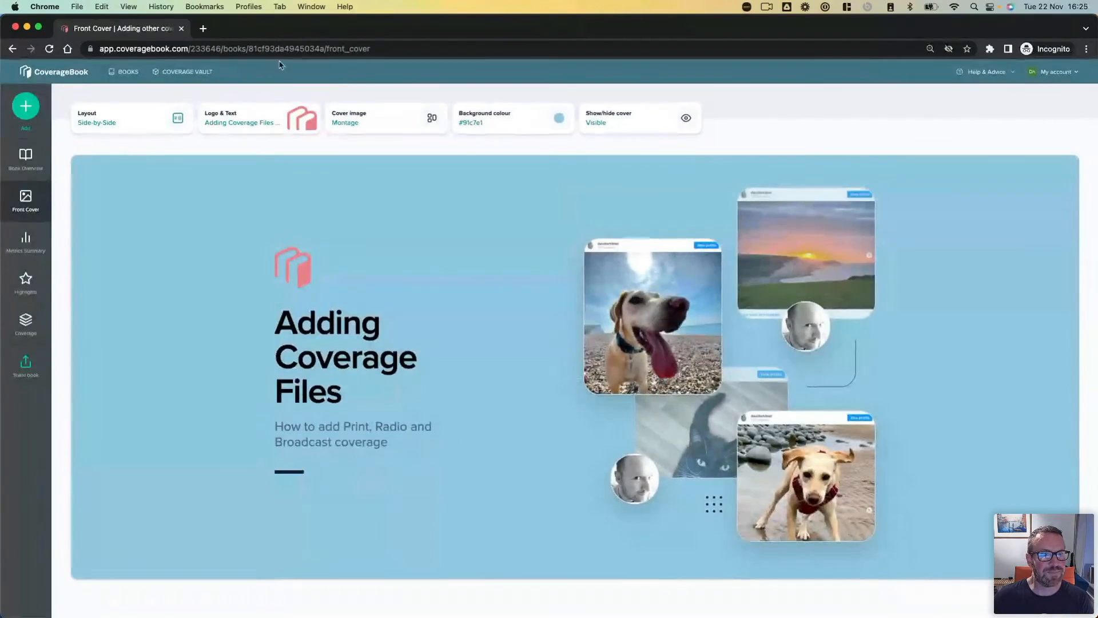
Step: Go to the list of all books, reopen "Adding other coverage types", and open the IG Story - Sourdough clip in its Instagram section
click(131, 72)
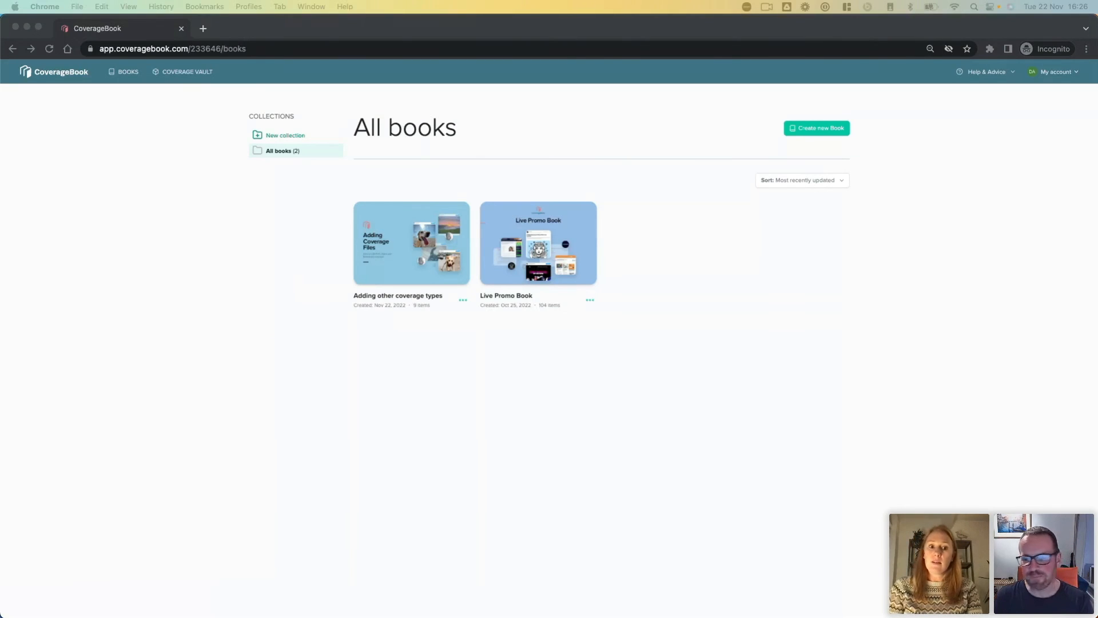
click(405, 265)
click(405, 265)
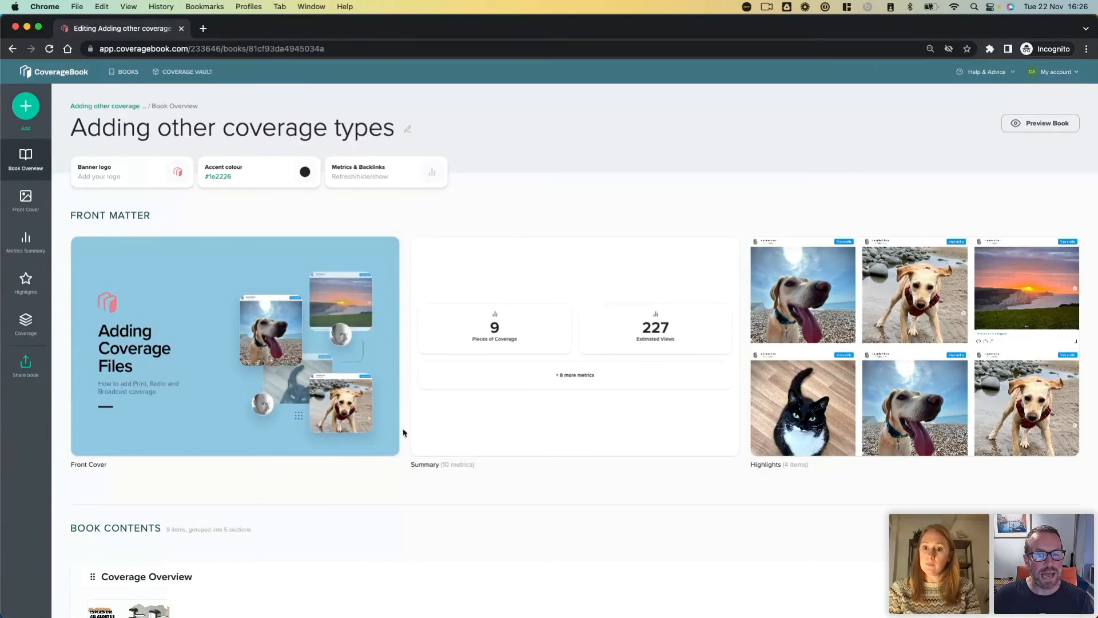
scroll(407, 516, down, 15)
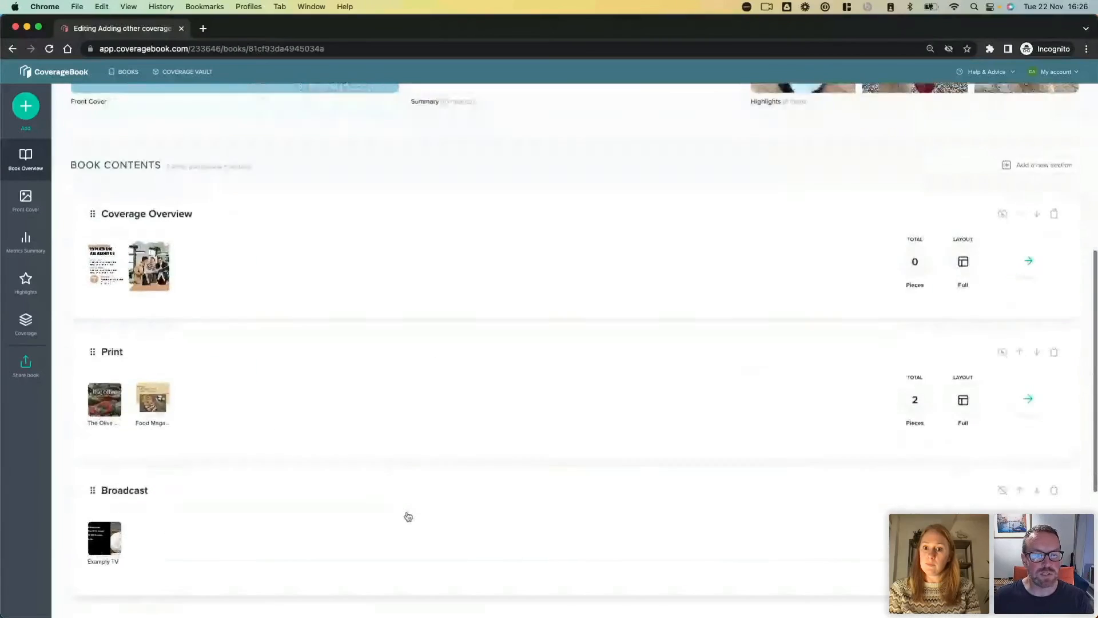
scroll(407, 516, down, 3)
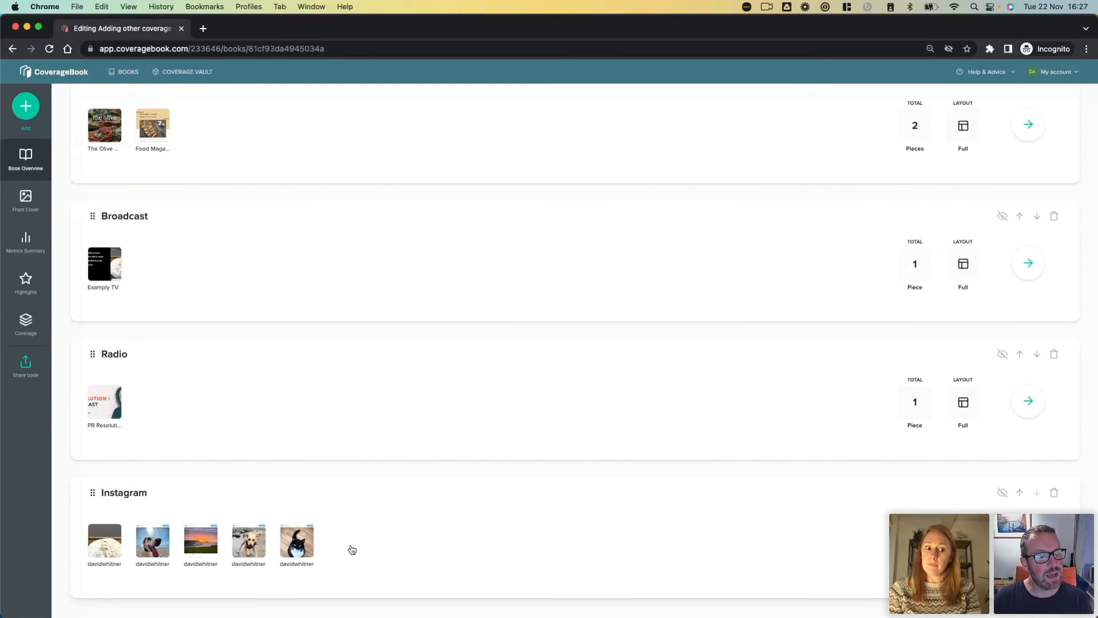
click(352, 549)
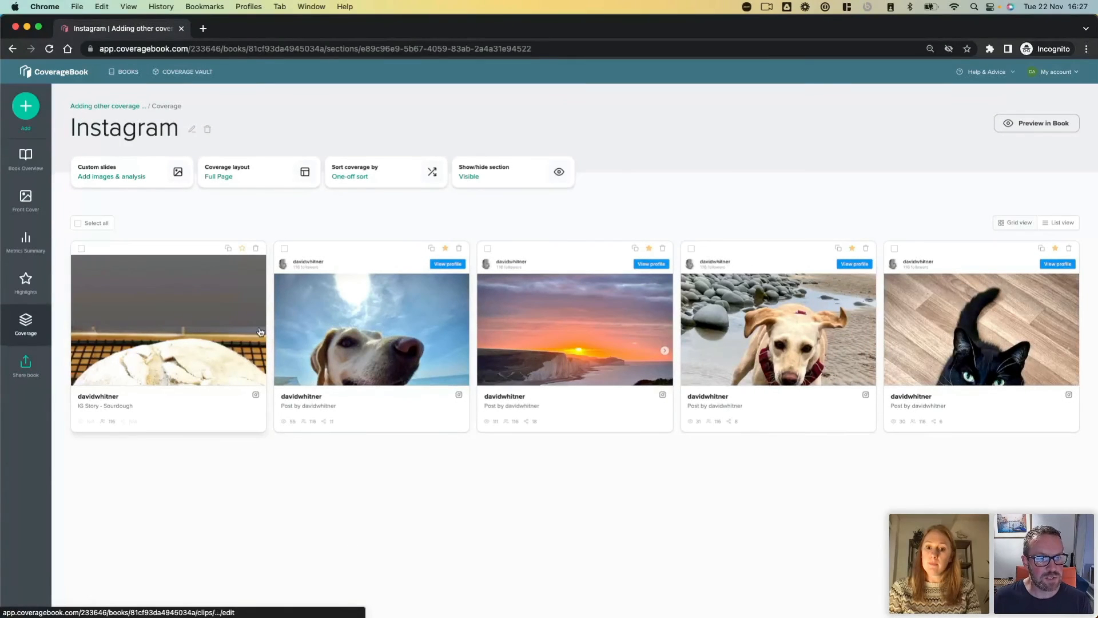
click(175, 342)
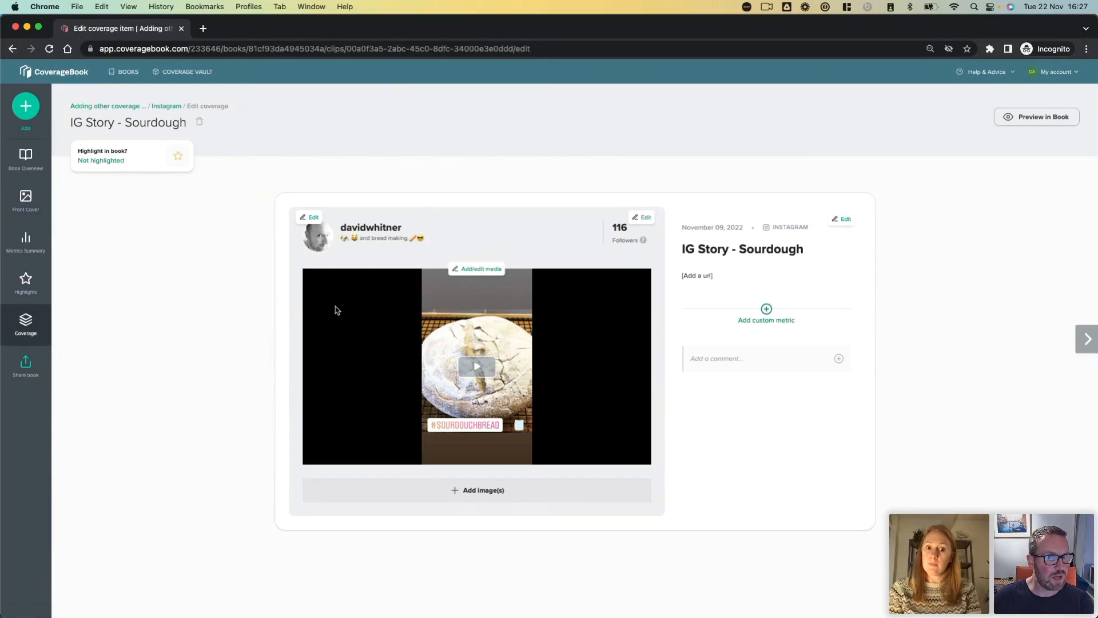
Step: Examine the option to switch the IG Story - Sourdough clip to another saved outlet, and close it without saving
click(399, 235)
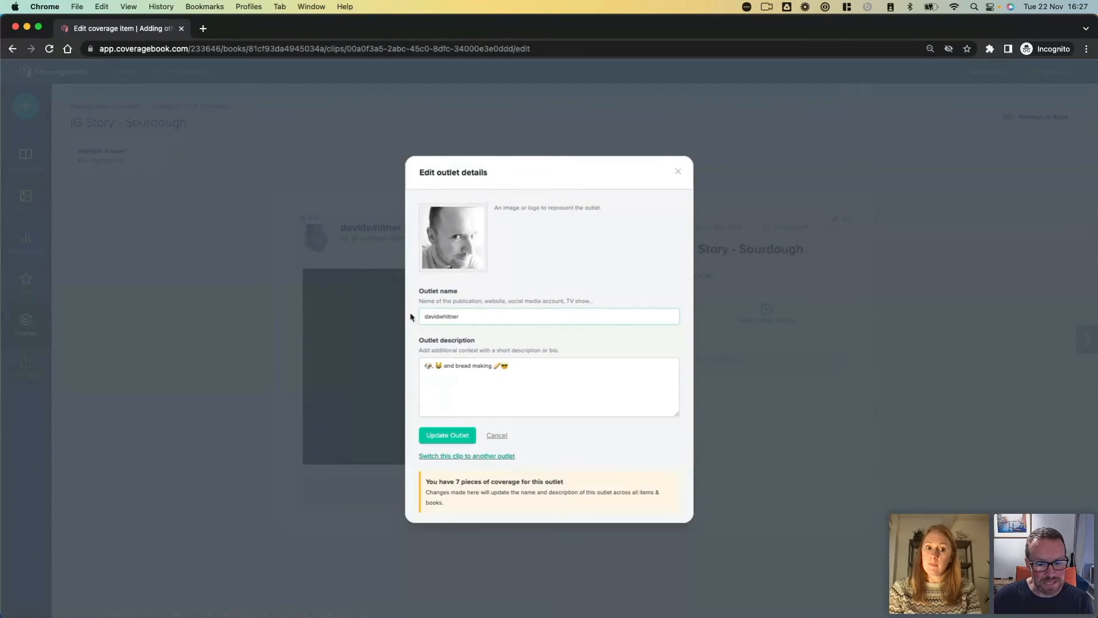
click(459, 456)
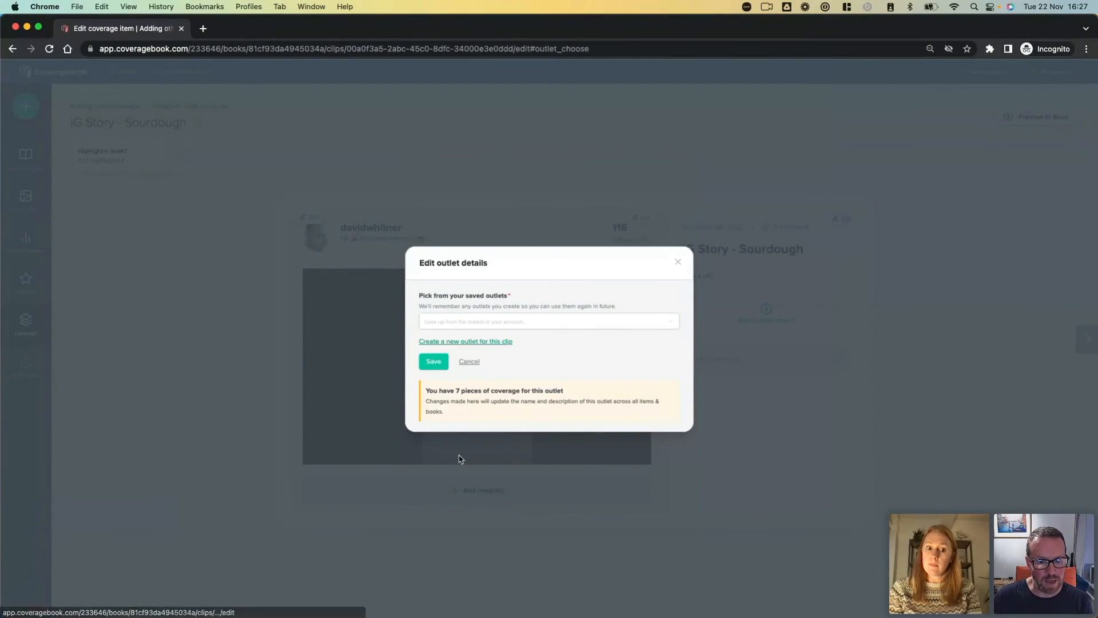
click(442, 324)
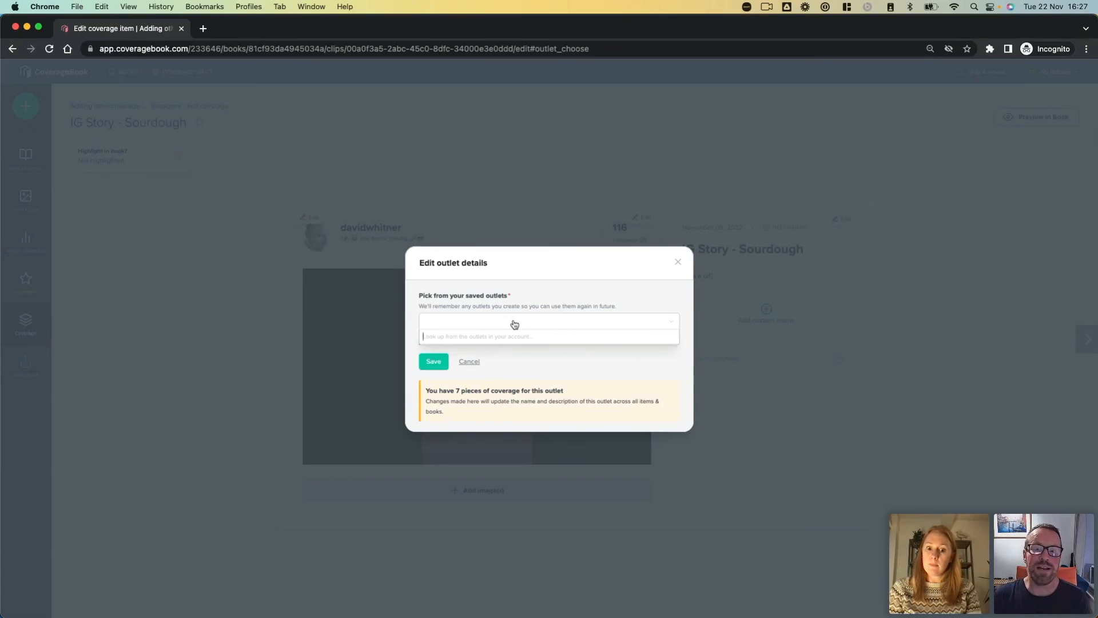
click(679, 263)
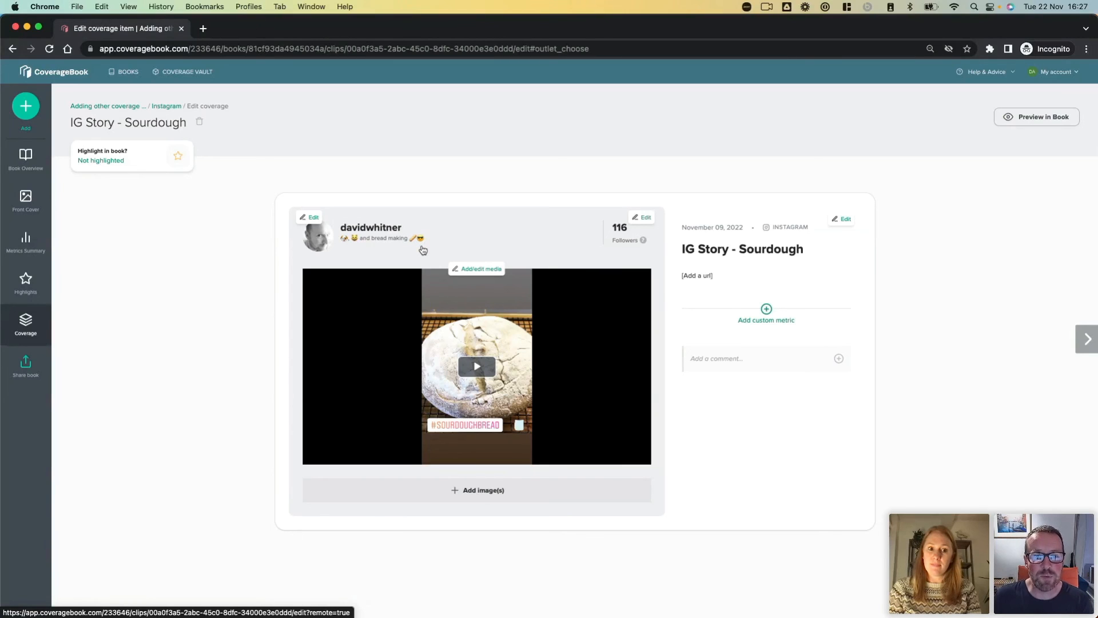
Step: Examine the clip's outlet name and description in the outlet details, highlight the description text, and close without updating
click(443, 239)
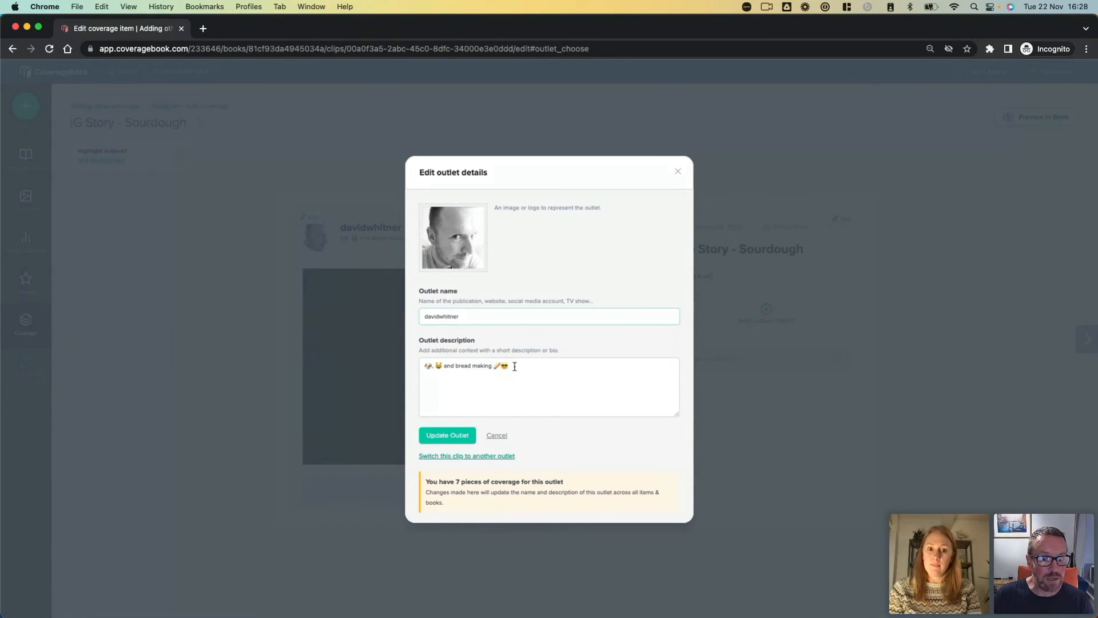
drag(489, 368, 414, 370)
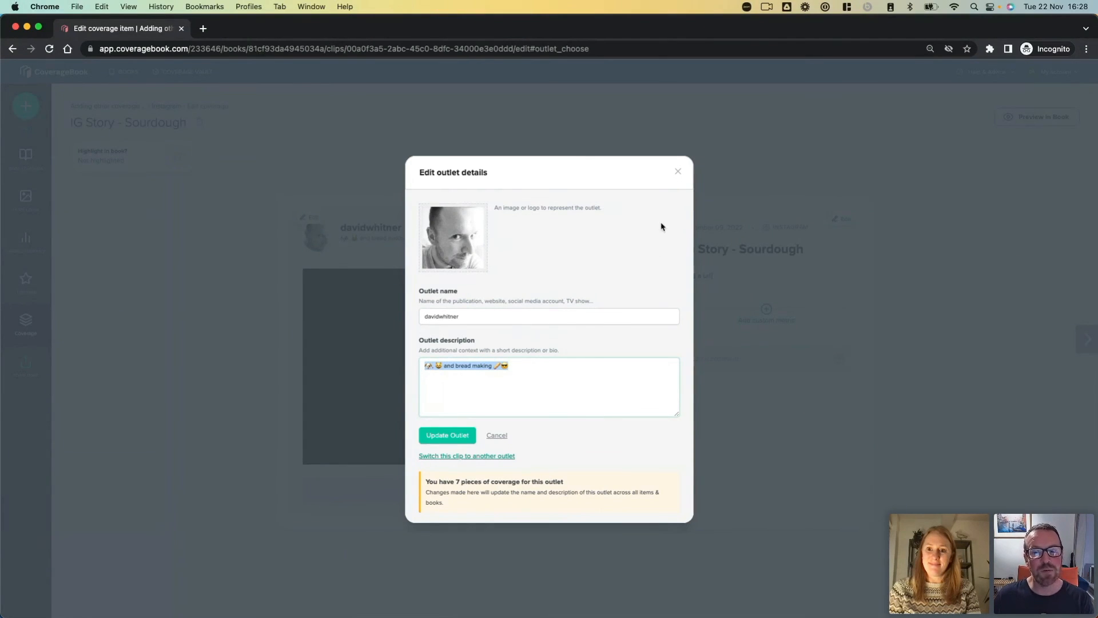
click(677, 171)
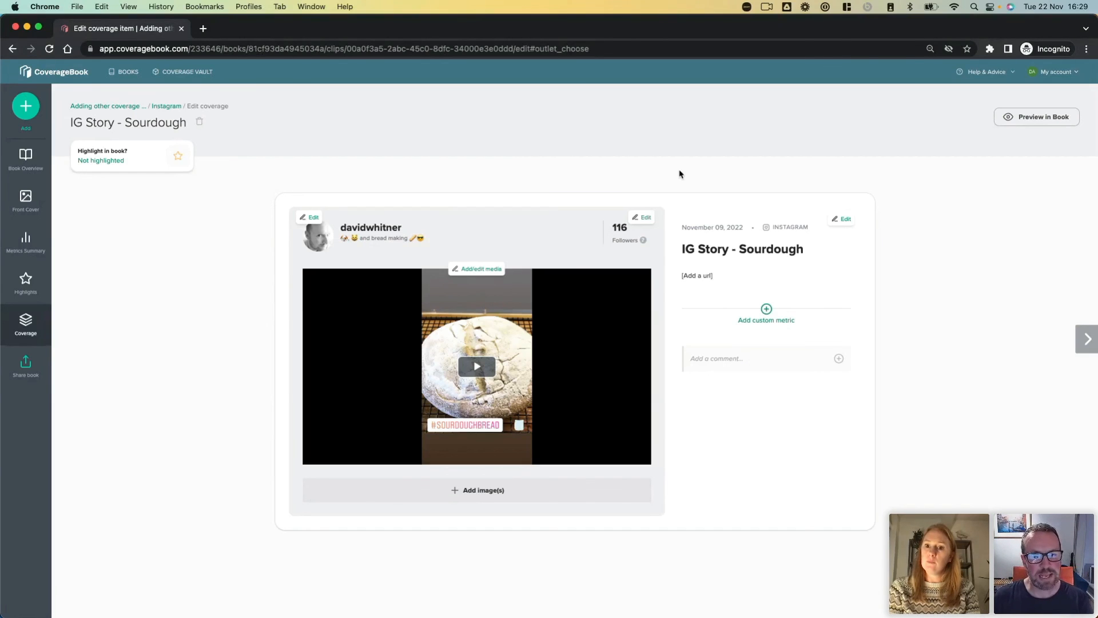
Step: Examine the form for creating a new outlet for the clip, including its category choices, and close it without creating one
click(469, 237)
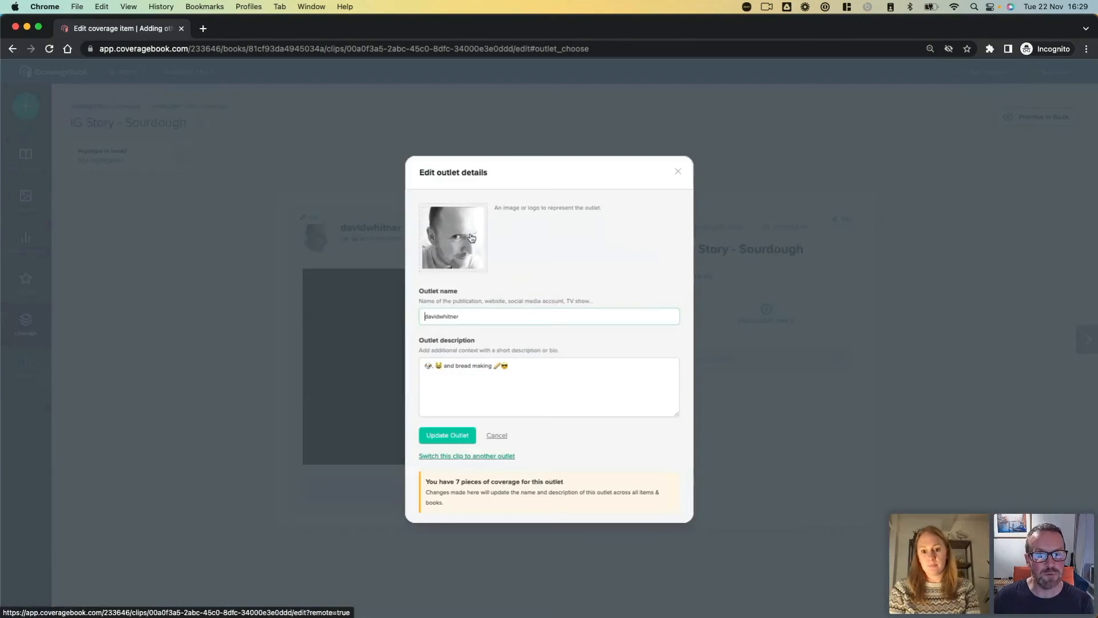
click(468, 458)
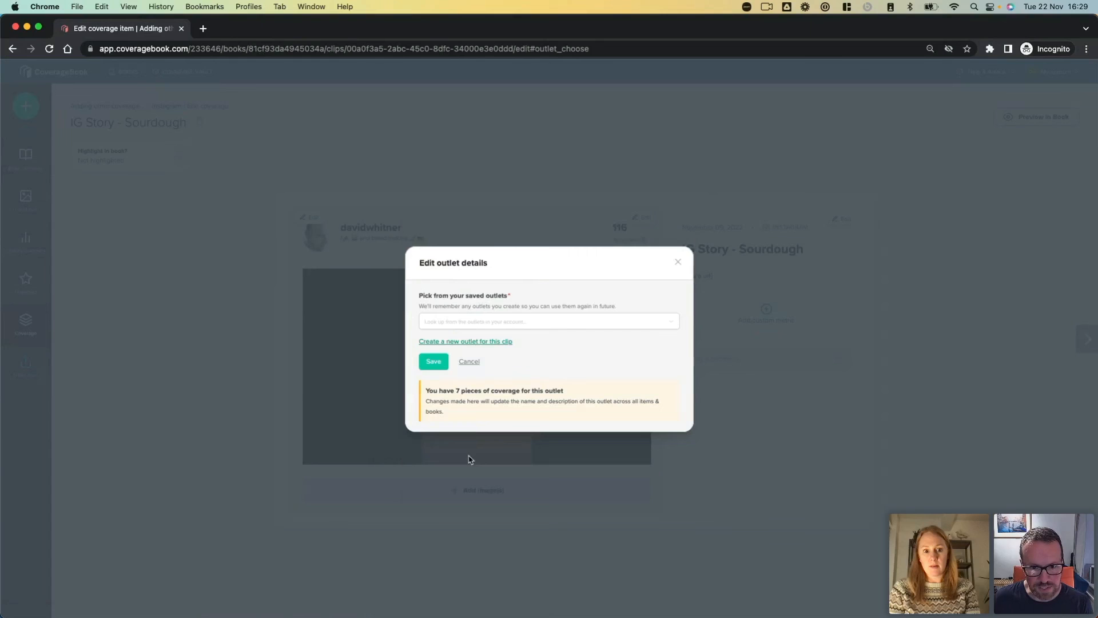
click(478, 342)
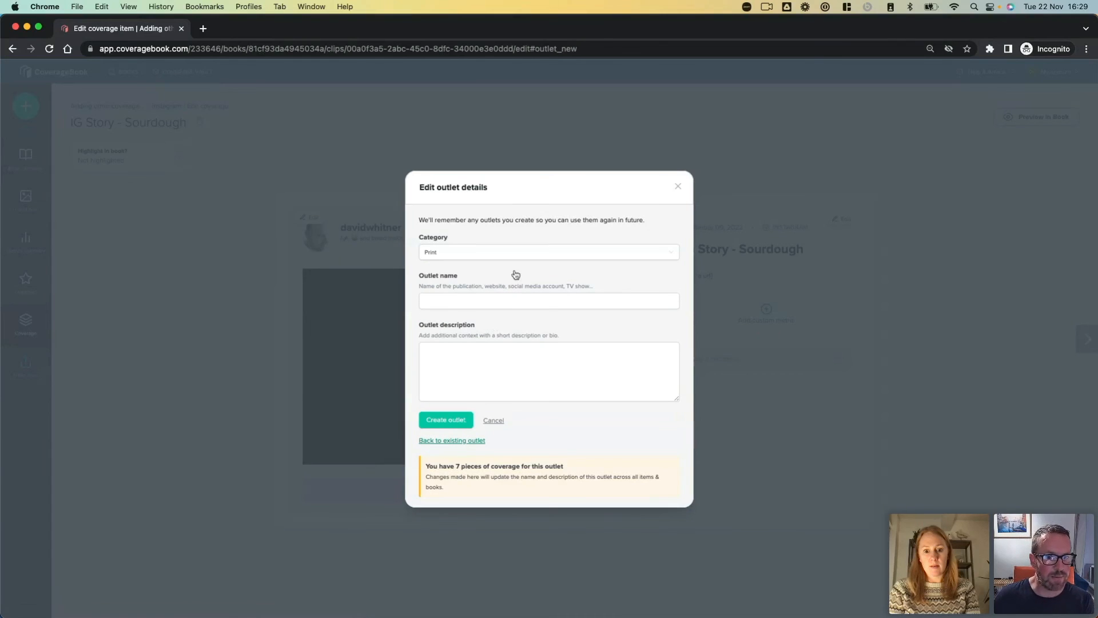
click(454, 252)
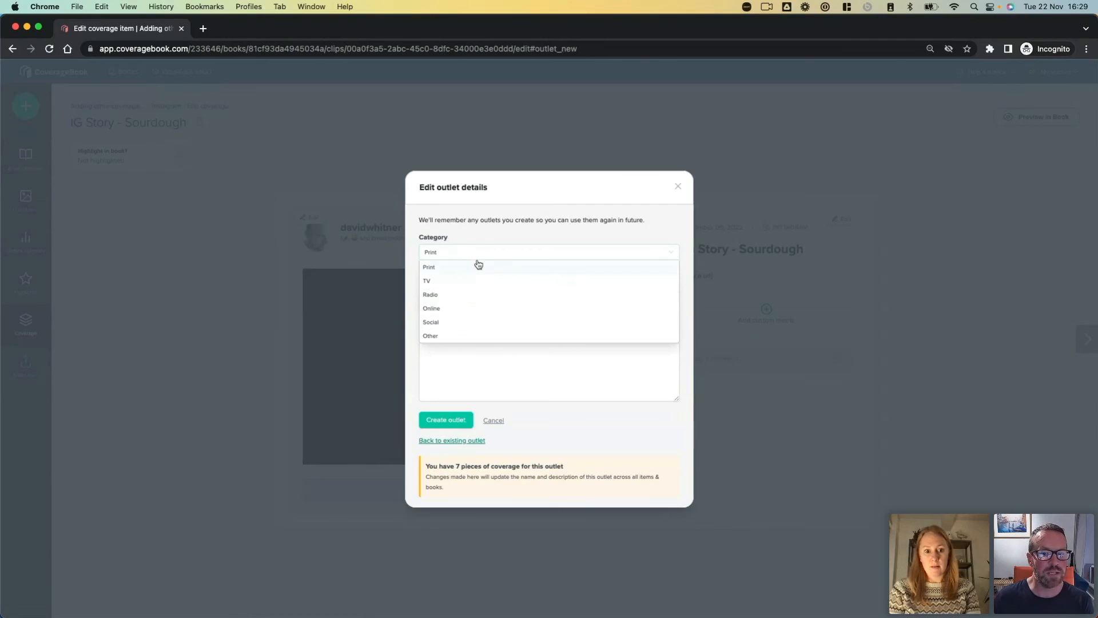
click(478, 266)
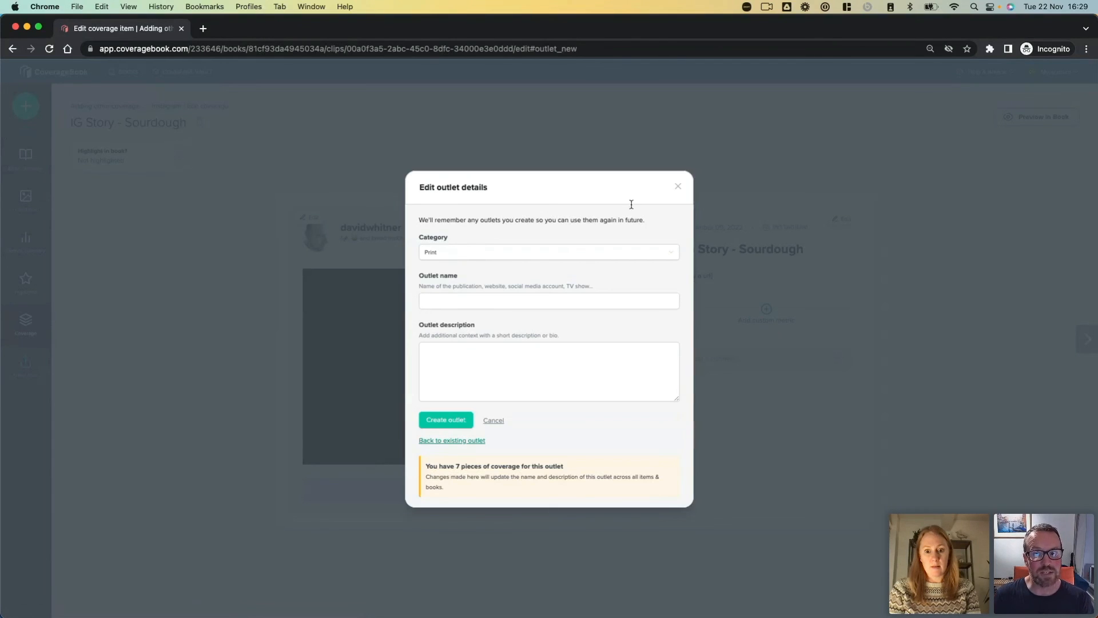
click(678, 189)
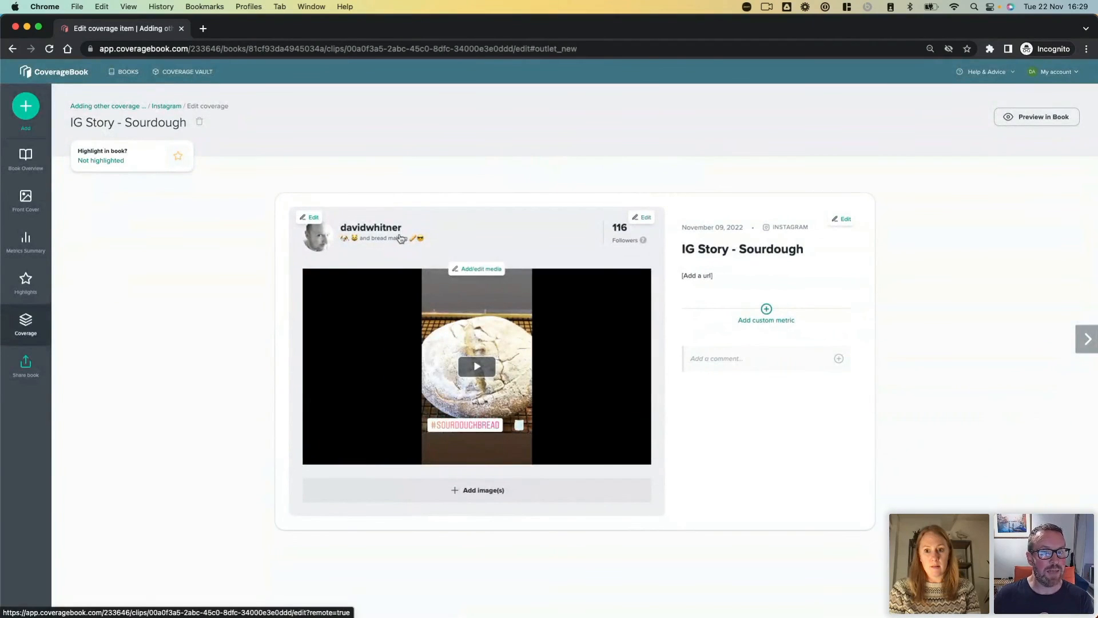